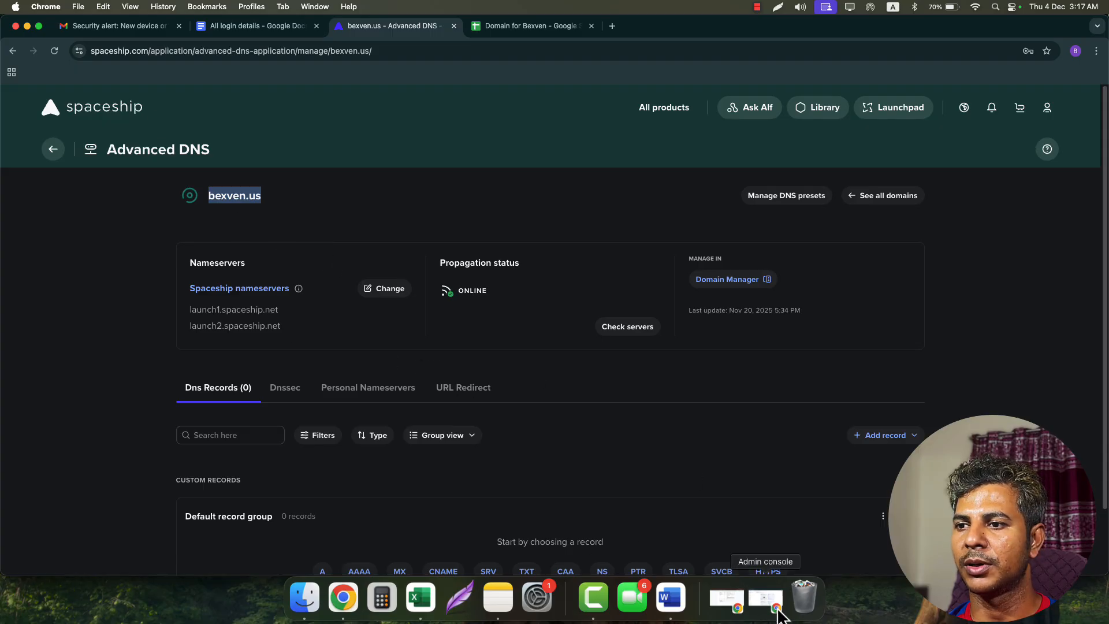
- Go to the Domains management page in the Google Admin console
left_click(766, 601)
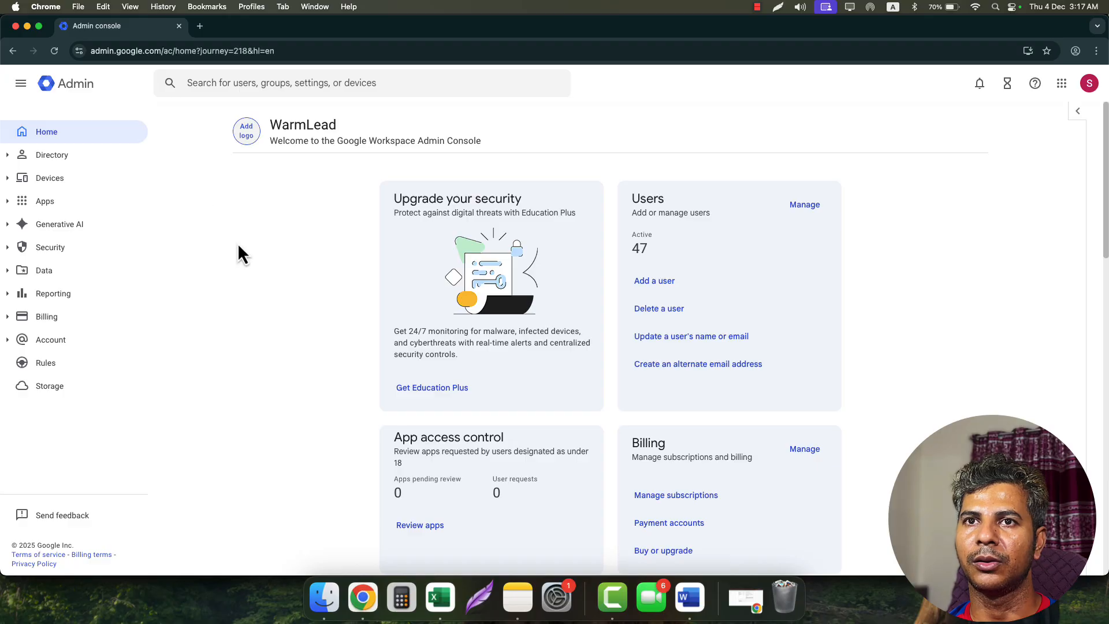
scroll(262, 286, "down", 5)
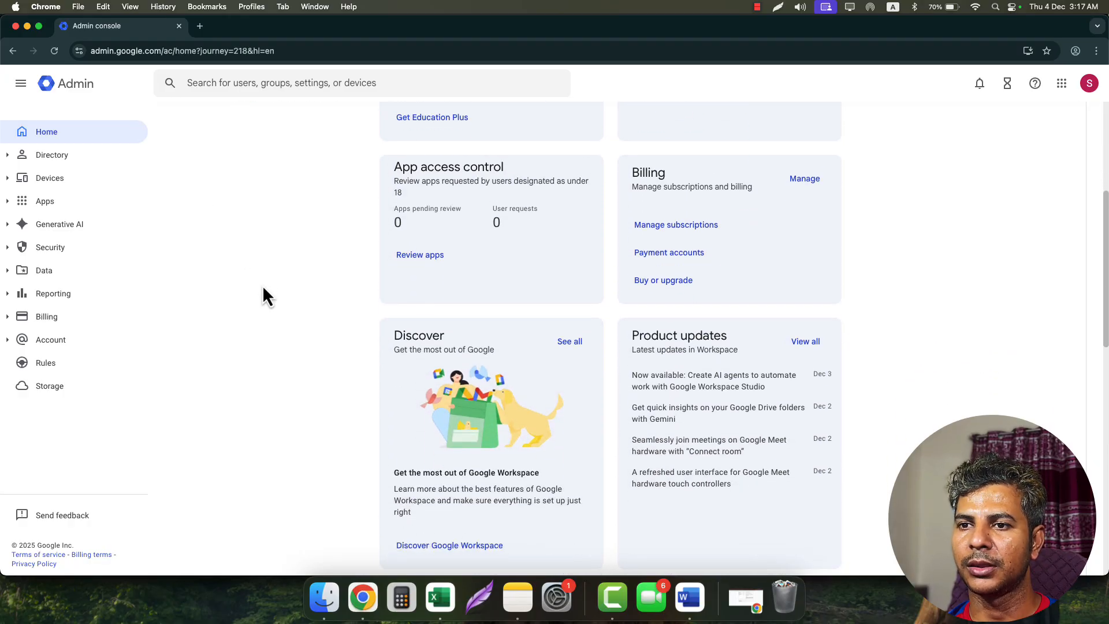
scroll(262, 286, "down", 5)
left_click(430, 410)
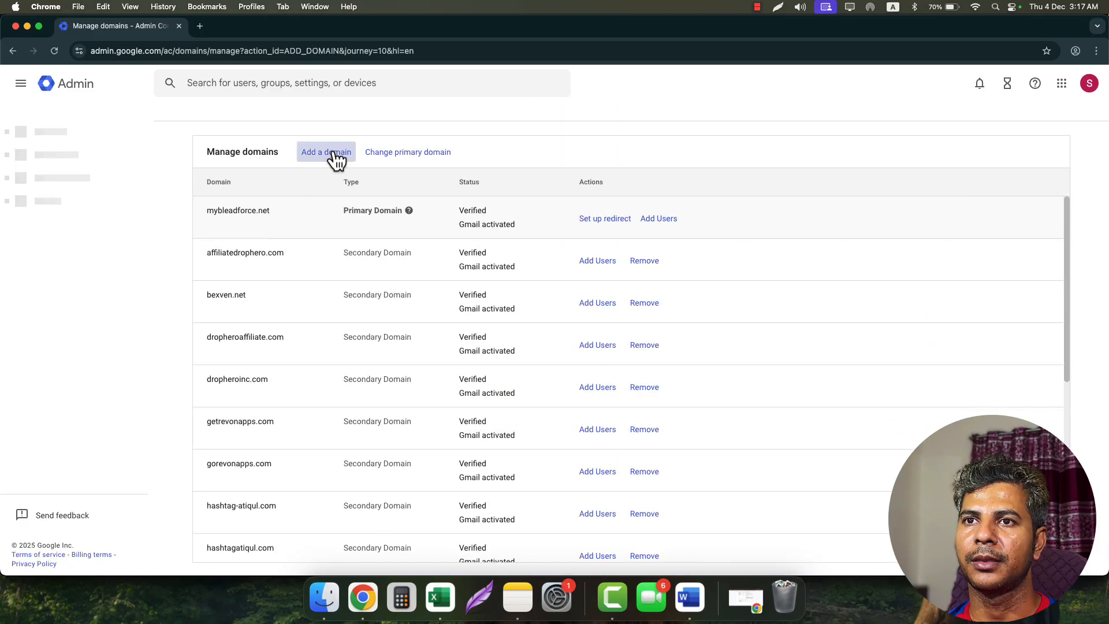
- Add bexven.us as a secondary domain and start its verification
left_click(336, 160)
left_click(312, 233)
type("bexven.us")
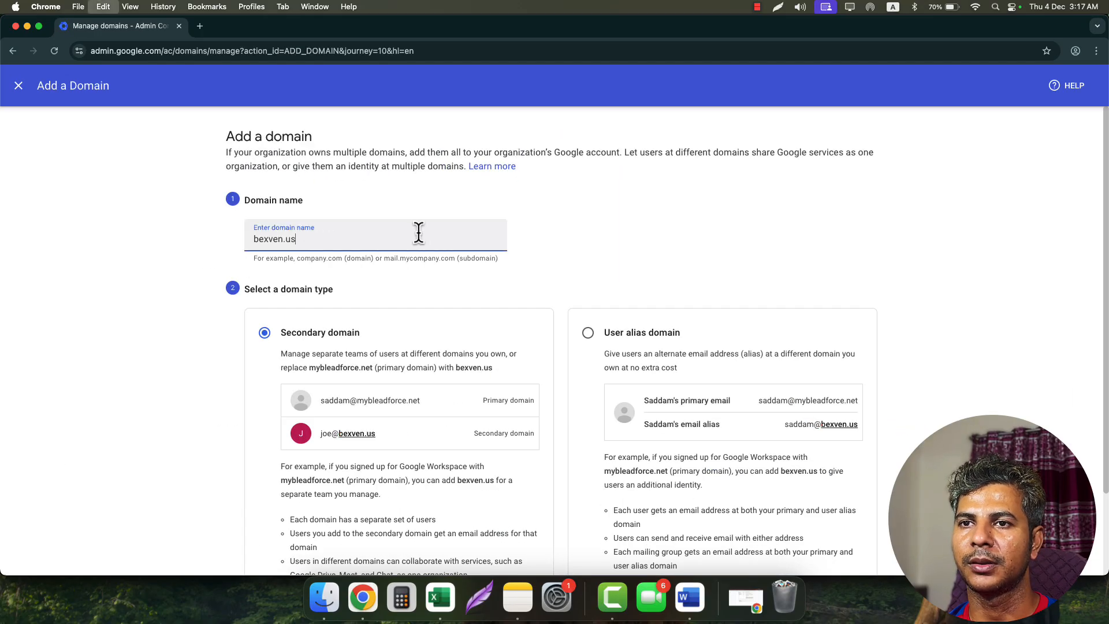
left_click(551, 234)
left_click(330, 243)
left_click(820, 282)
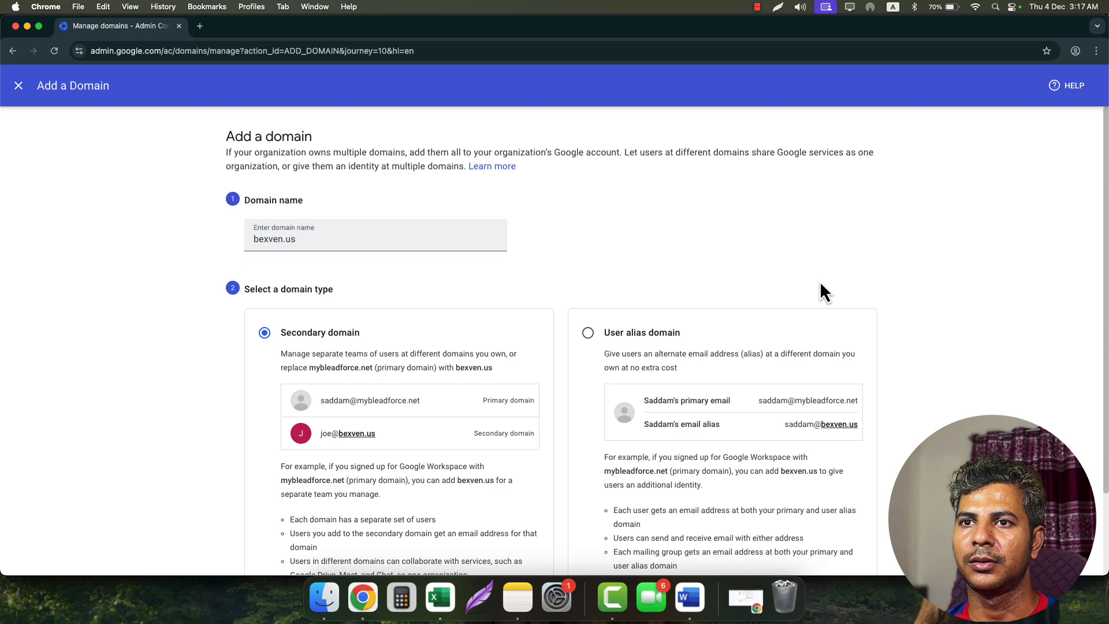
scroll(820, 280, "down", 2)
scroll(907, 315, "down", 2)
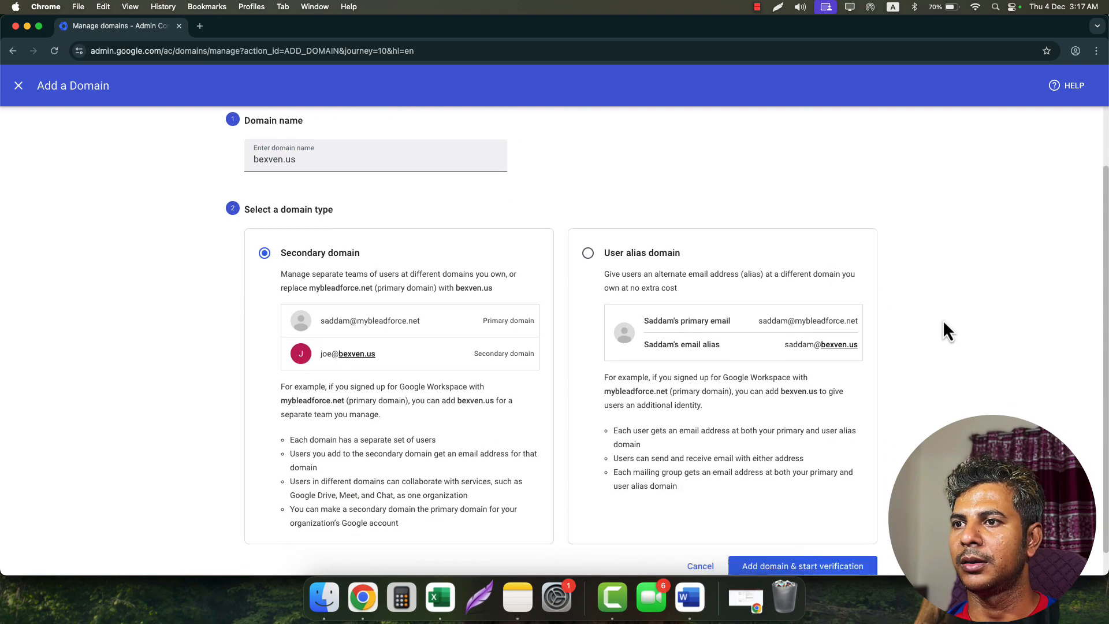
left_click(805, 552)
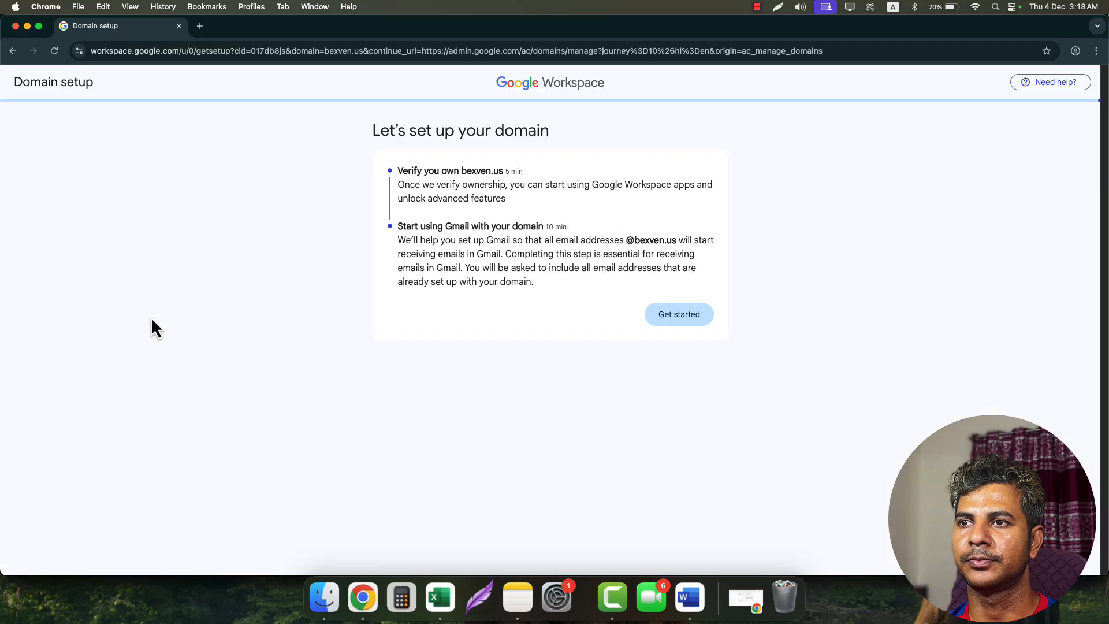
- Choose 'My domain uses a different host' and copy the TXT verification code for bexven.us
left_click_drag(443, 138, 563, 141)
left_click(679, 315)
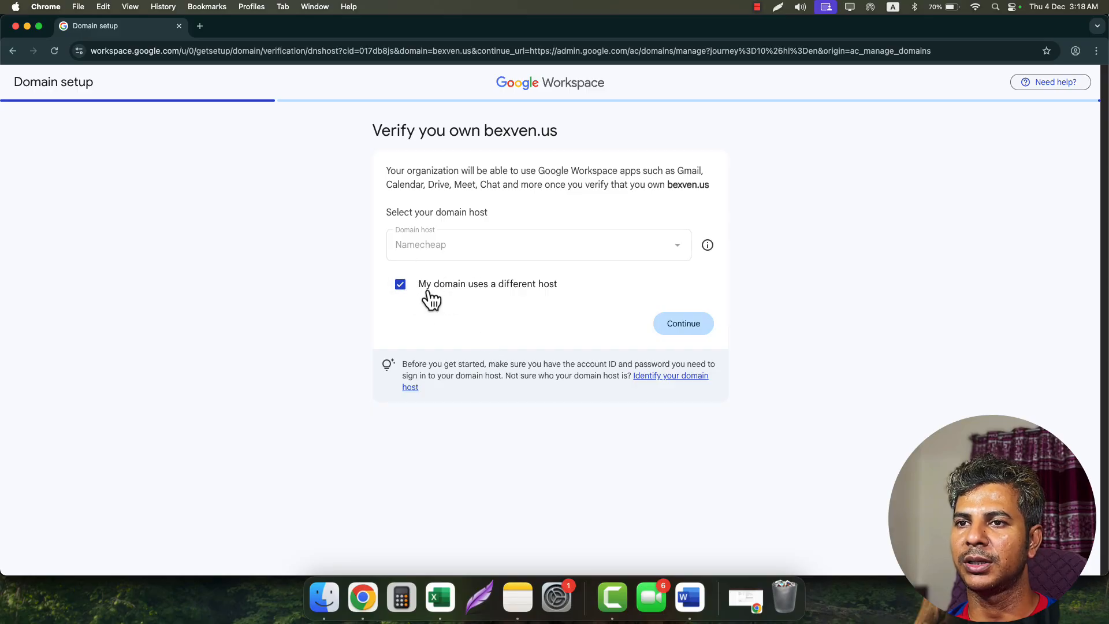
left_click(687, 336)
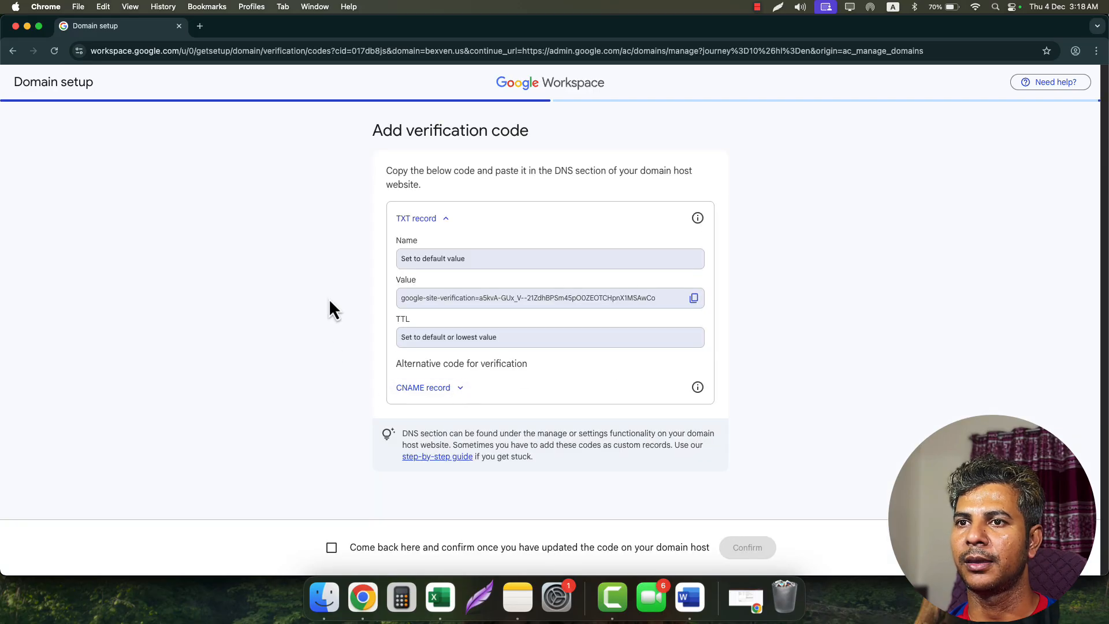
left_click(693, 299)
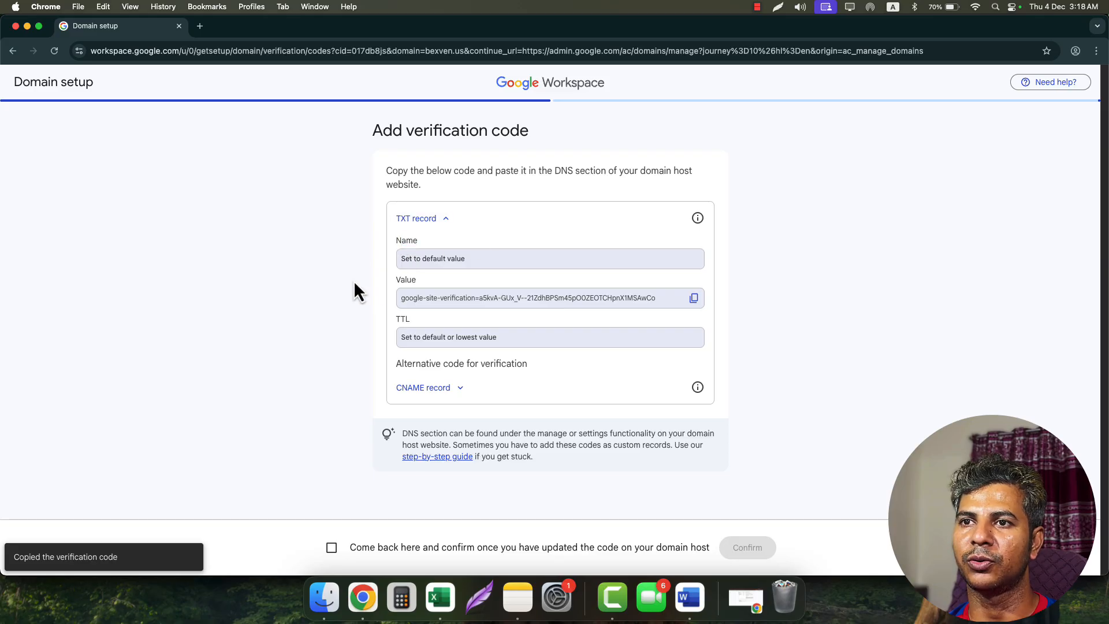
- Start a new TXT record in Spaceship's bexven.us DNS records
left_click(26, 27)
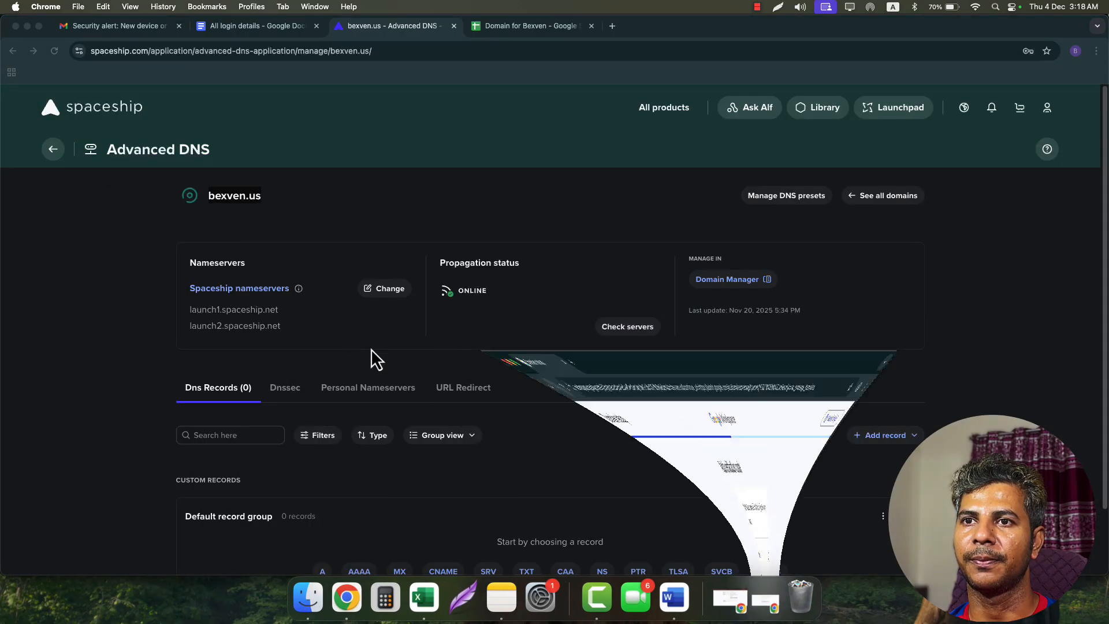
scroll(484, 369, "down", 2)
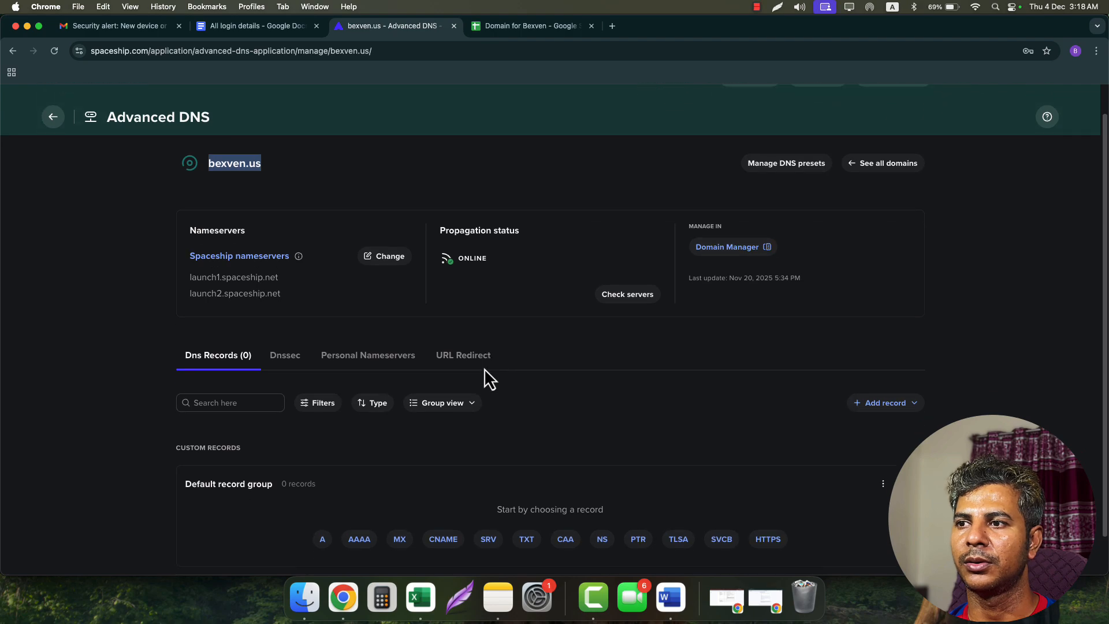
left_click(880, 386)
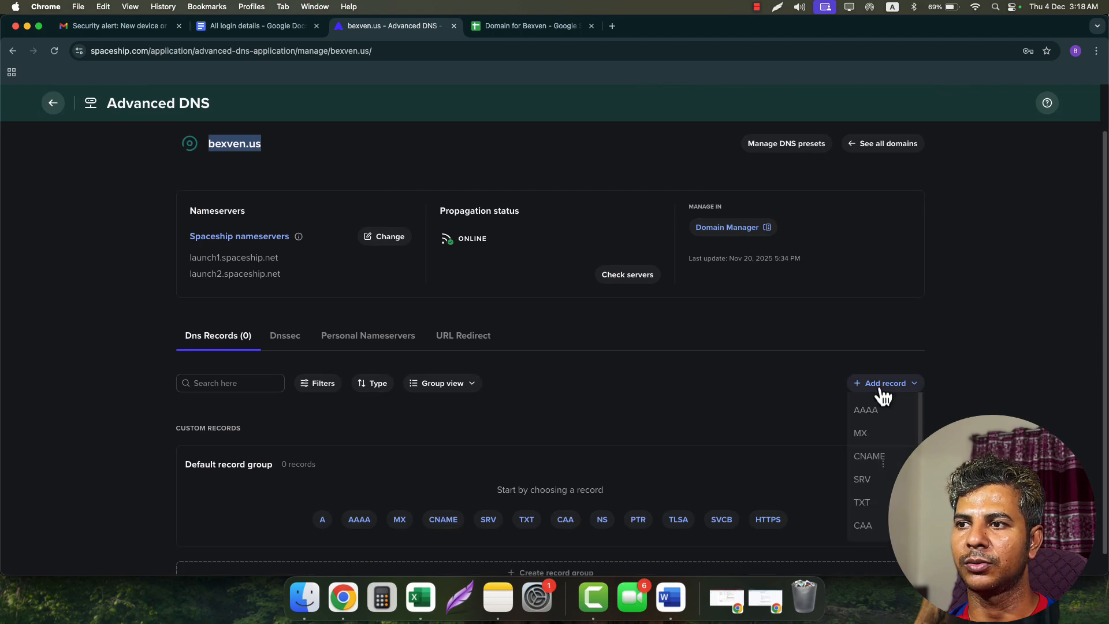
scroll(882, 421, "down", 2)
scroll(879, 512, "down", 1)
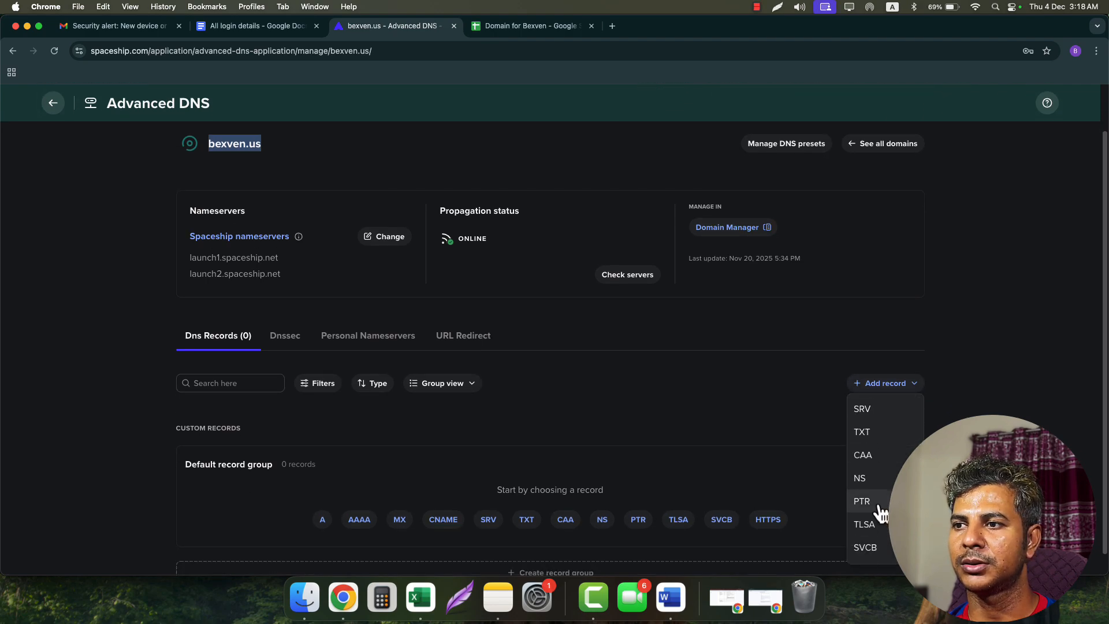
left_click(871, 437)
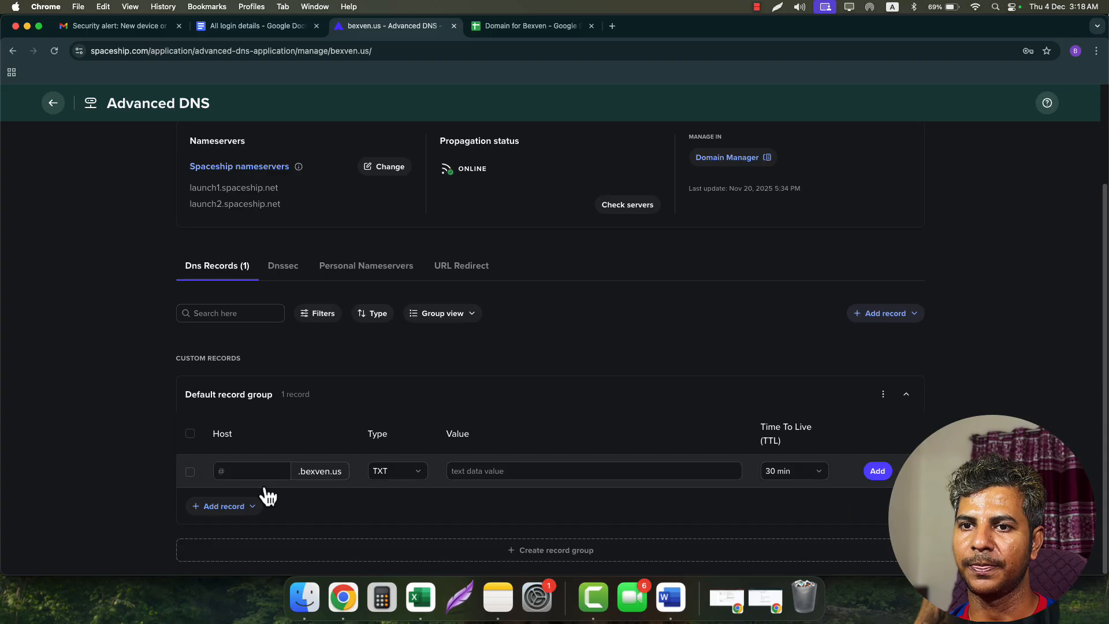
- Set the TXT record to host @, the google-site-verification value and 1 min TTL, and save it
left_click(248, 471)
type("@")
left_click(496, 470)
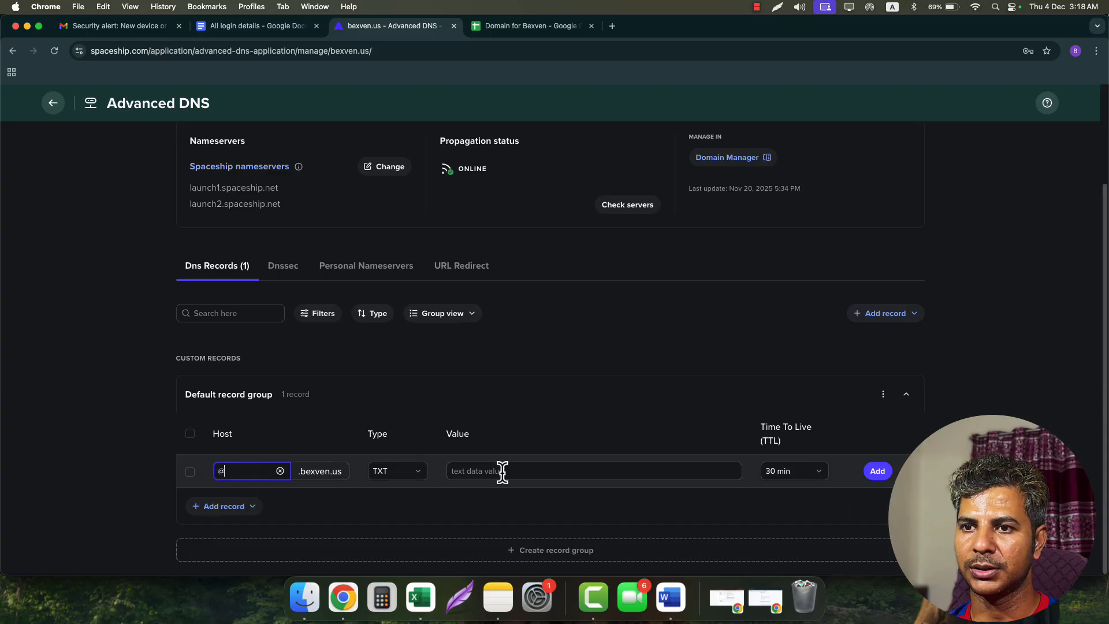
key("super+v")
left_click(809, 478)
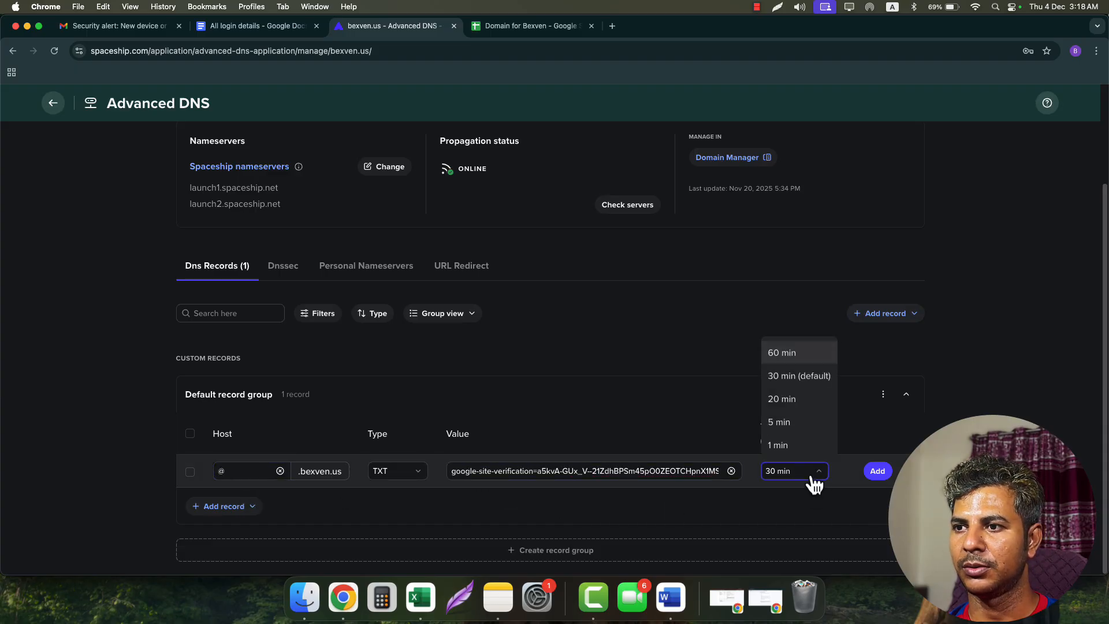
left_click(805, 453)
left_click(878, 480)
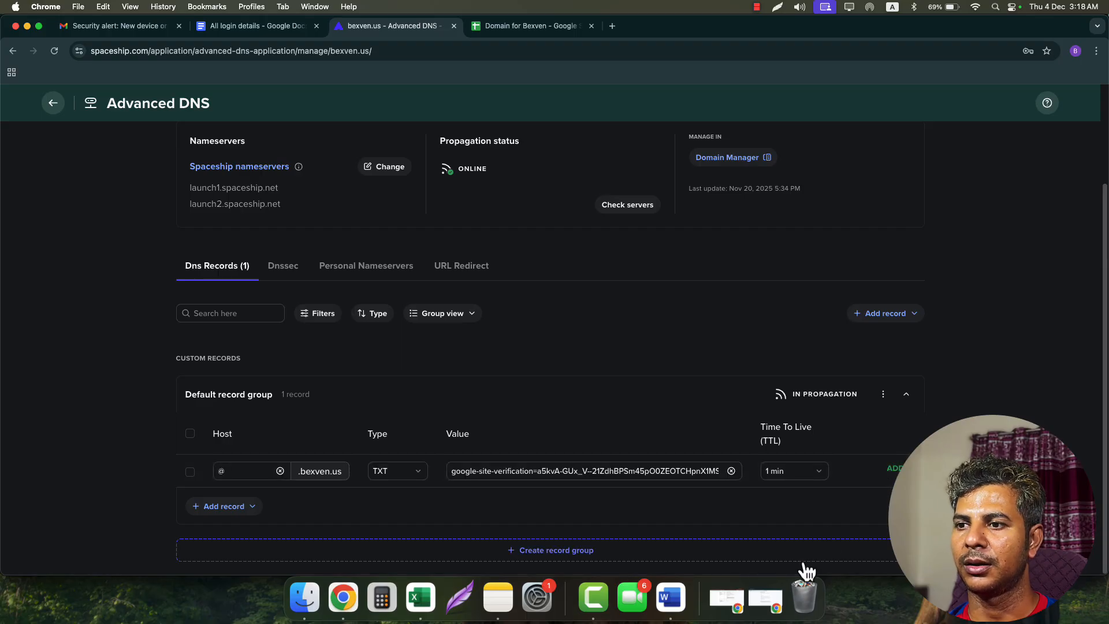
- Confirm the verification code was added and submit bexven.us for verification
left_click(766, 598)
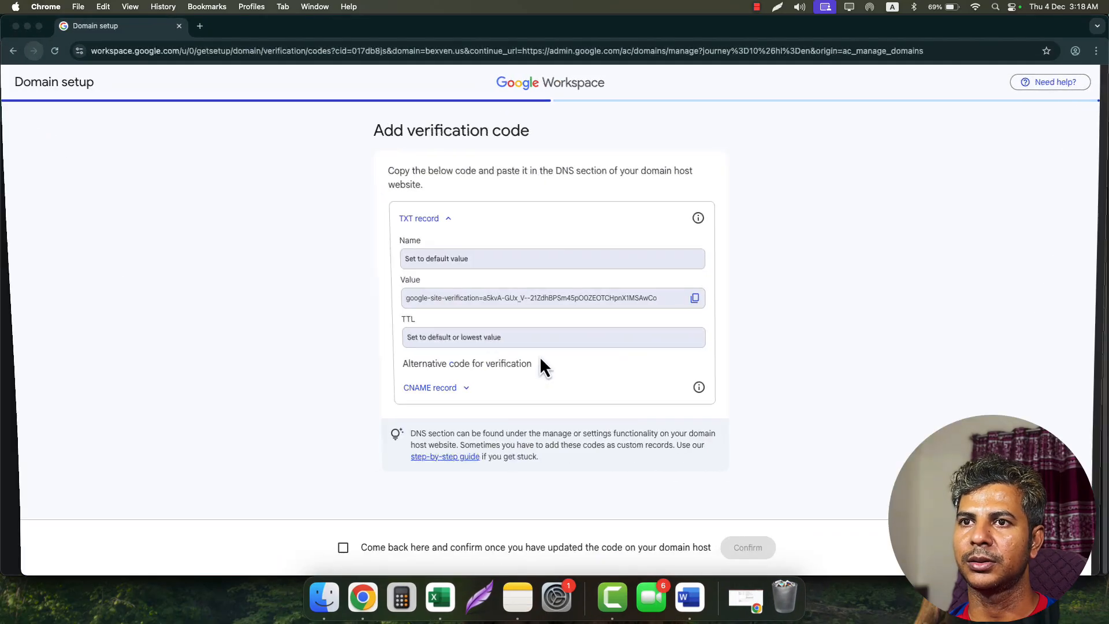
left_click(407, 550)
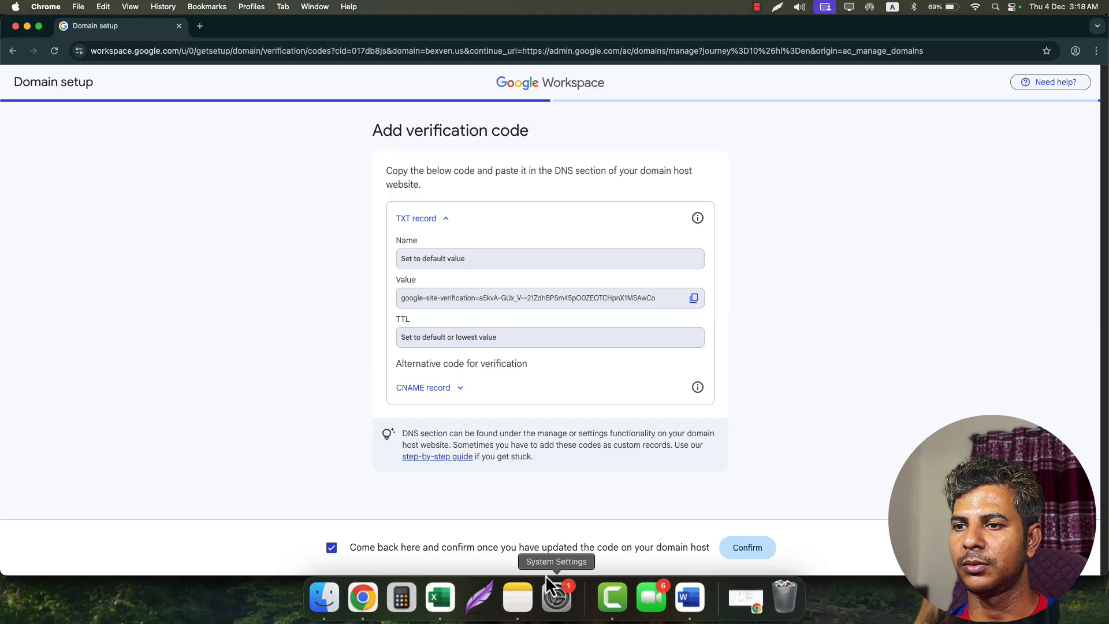
left_click(757, 553)
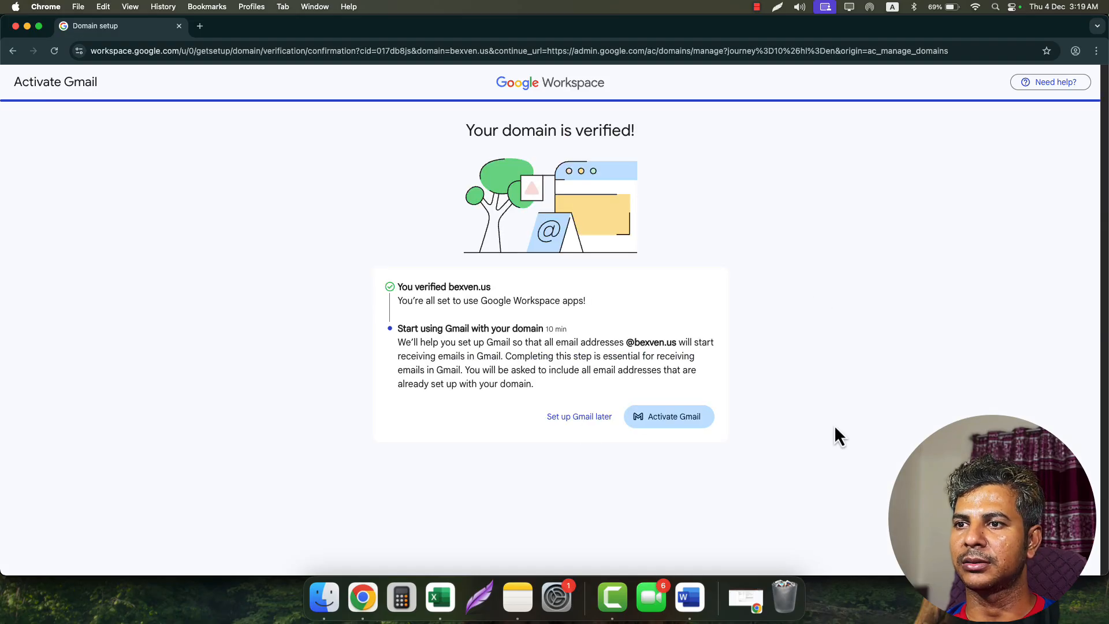
- Activate Gmail for bexven.us with a different host and copy the MX target SMTP.GOOGLE.COM
left_click(672, 424)
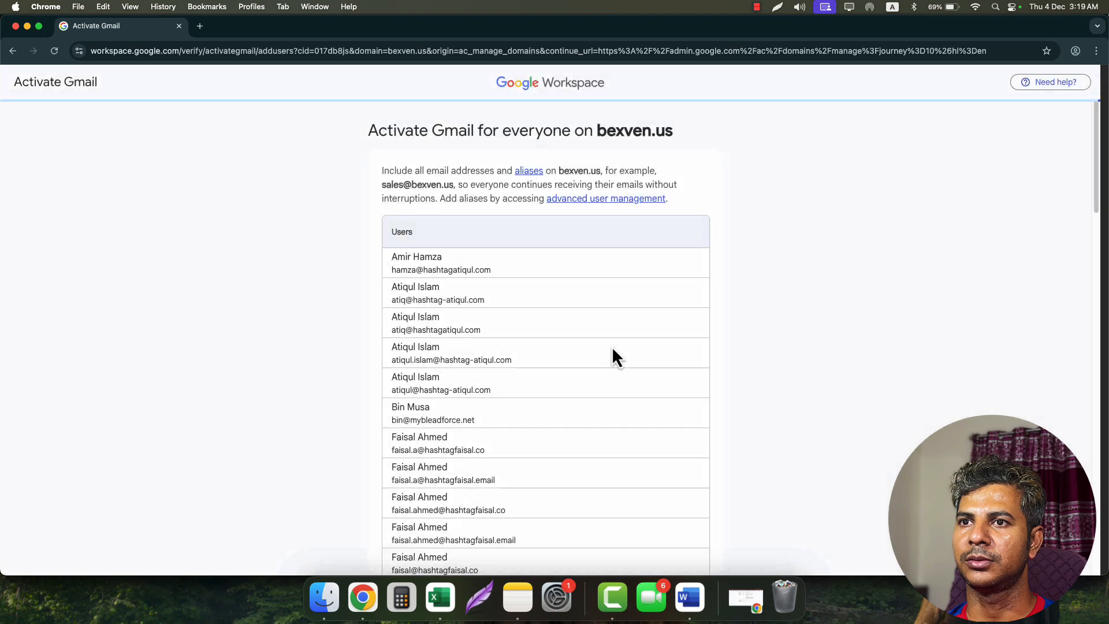
scroll(808, 425, "down", 10)
scroll(832, 427, "down", 5)
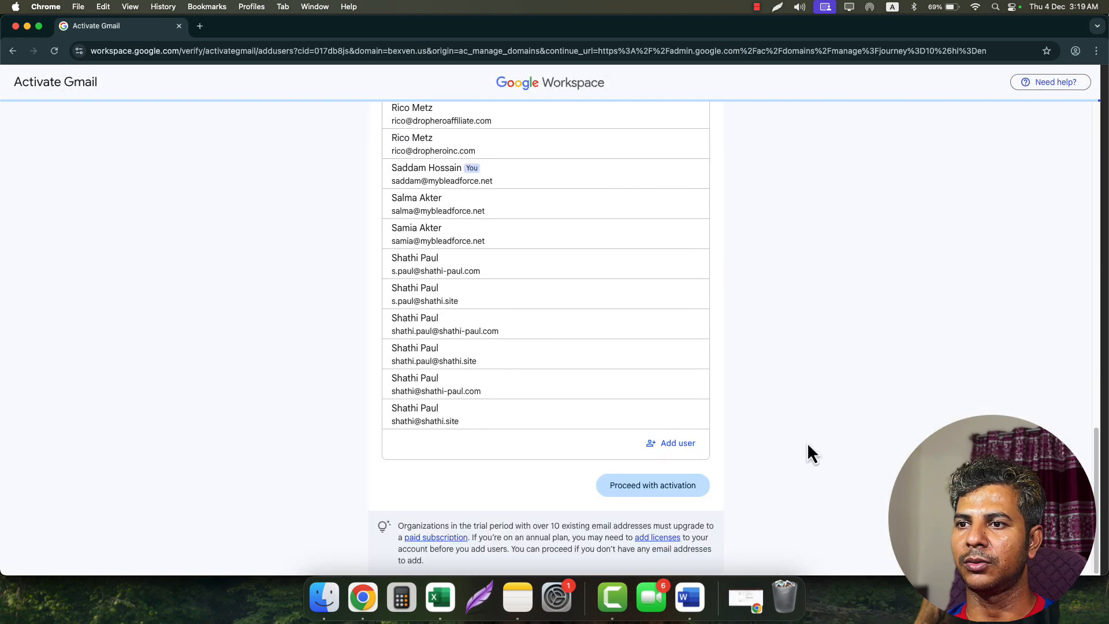
left_click(664, 488)
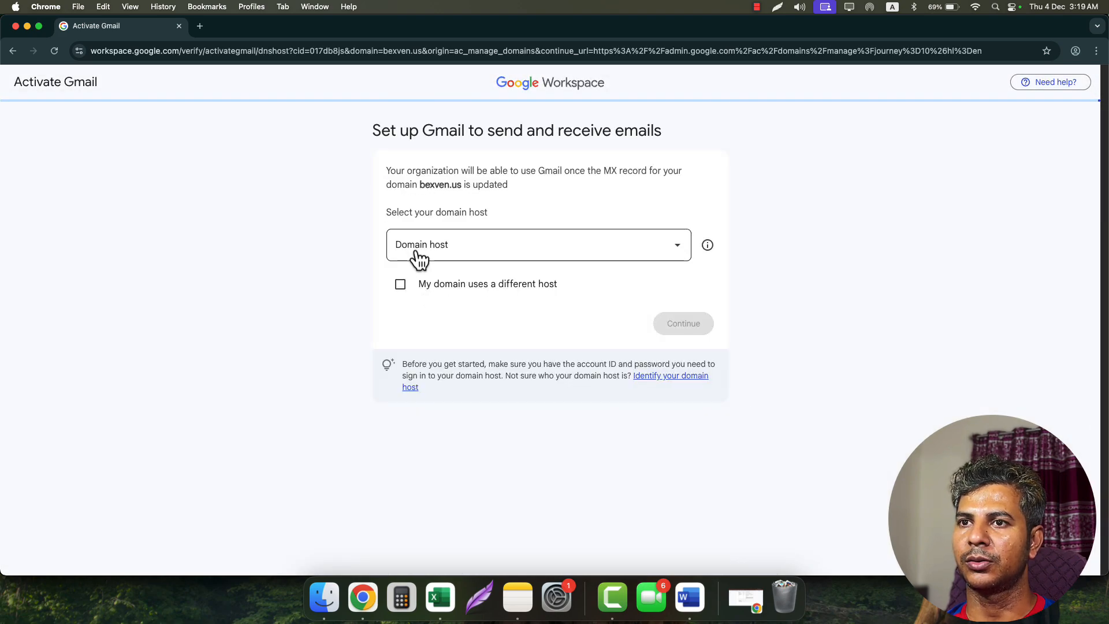
left_click(454, 296)
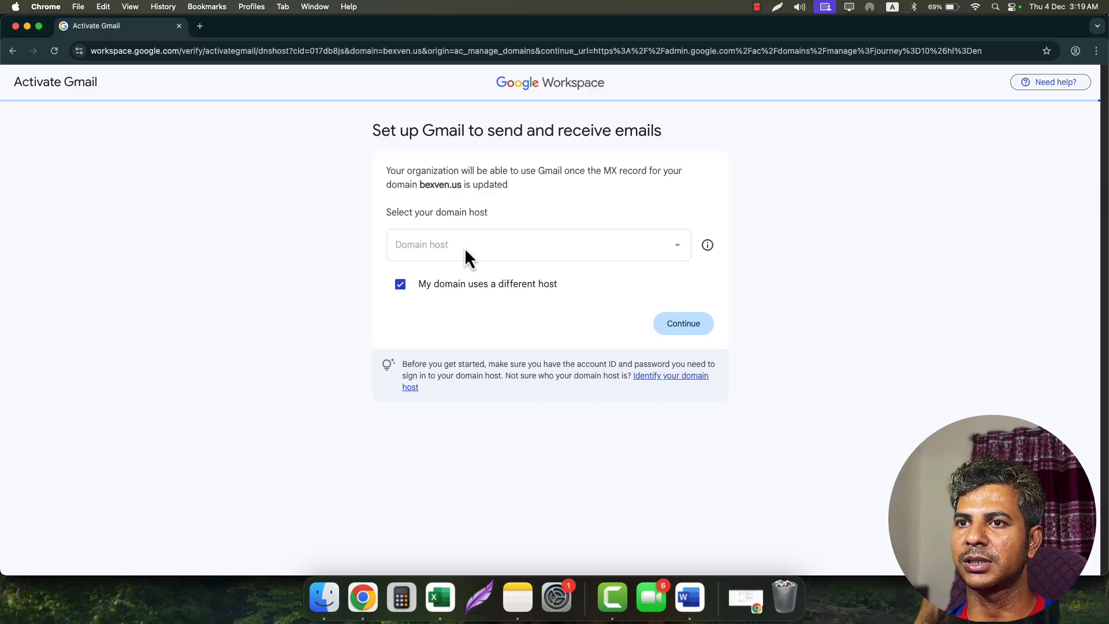
left_click(671, 324)
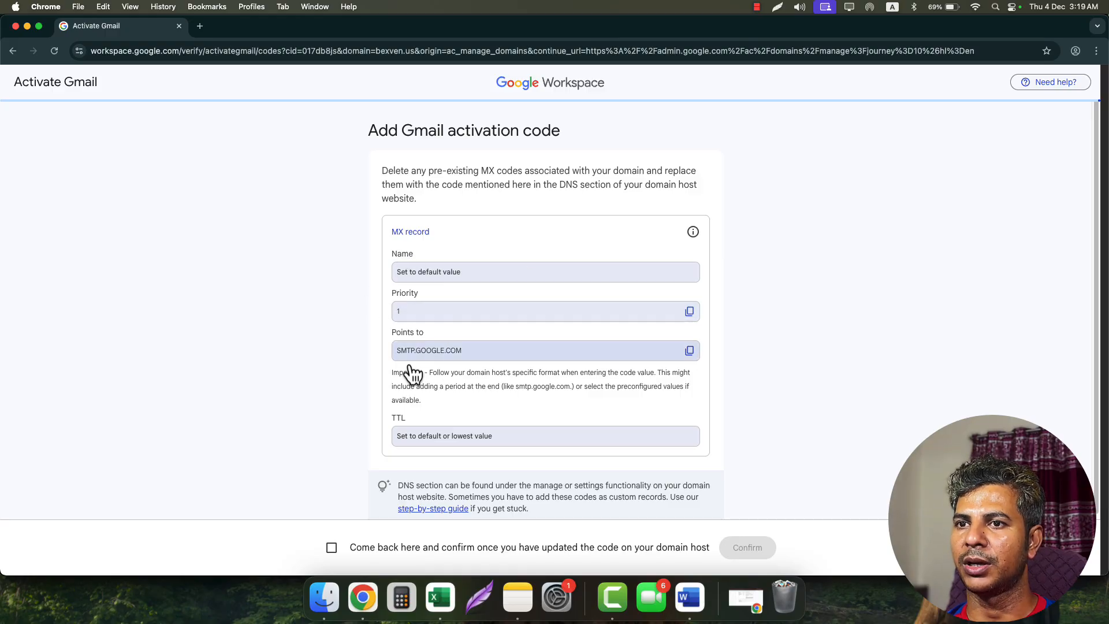
left_click(689, 351)
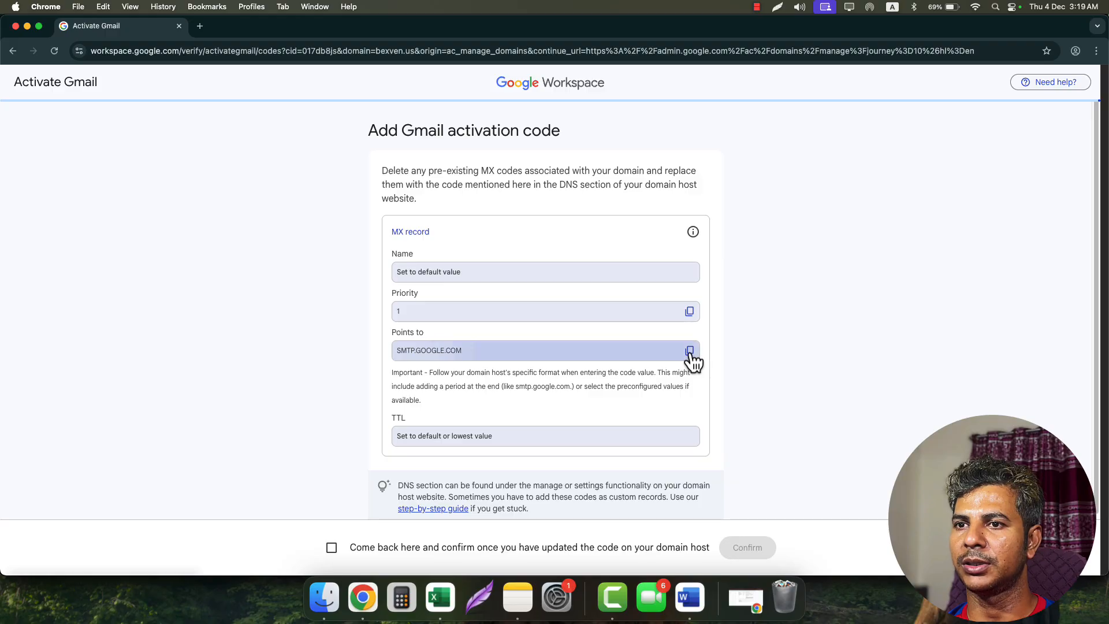
- Add an MX record for bexven.us: host @, value SMTP.GOOGLE.COM, priority 1, TTL 1 min
left_click(27, 26)
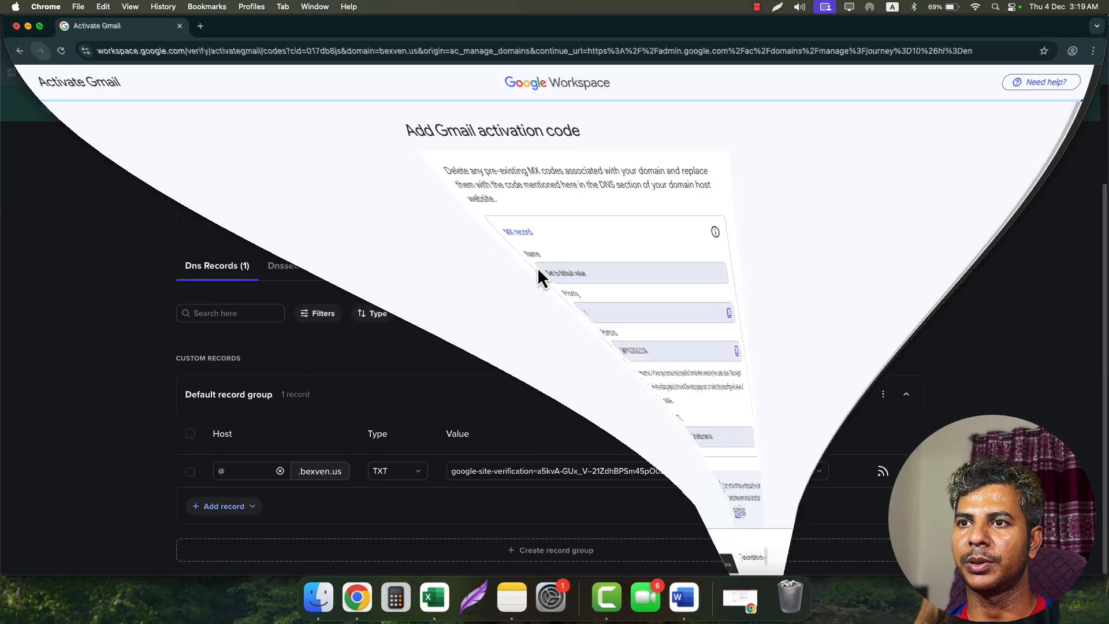
left_click(240, 511)
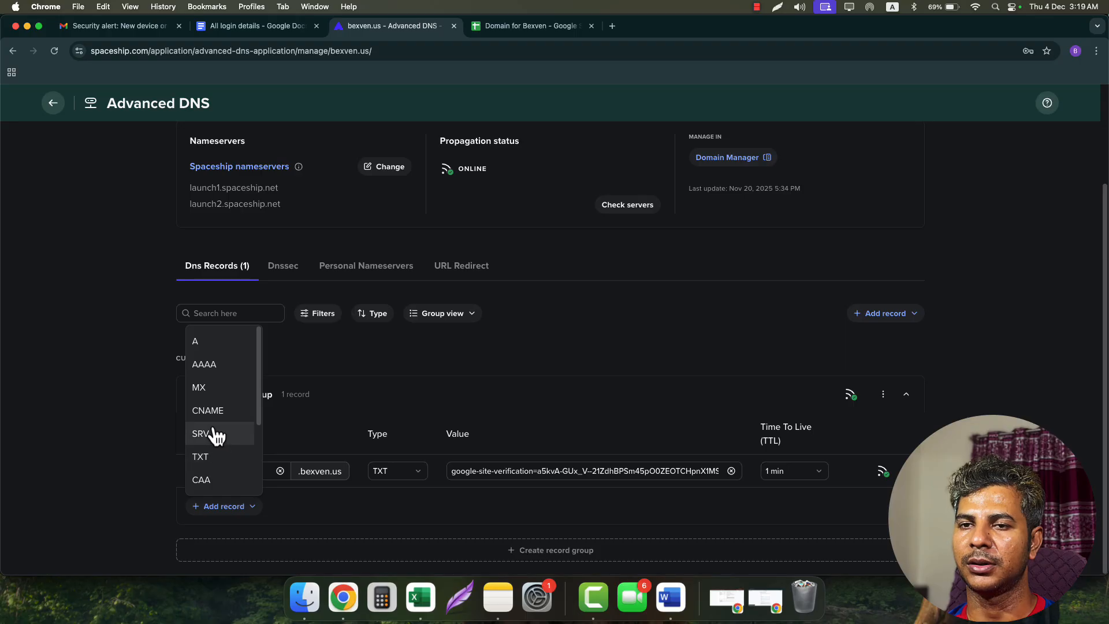
left_click(212, 389)
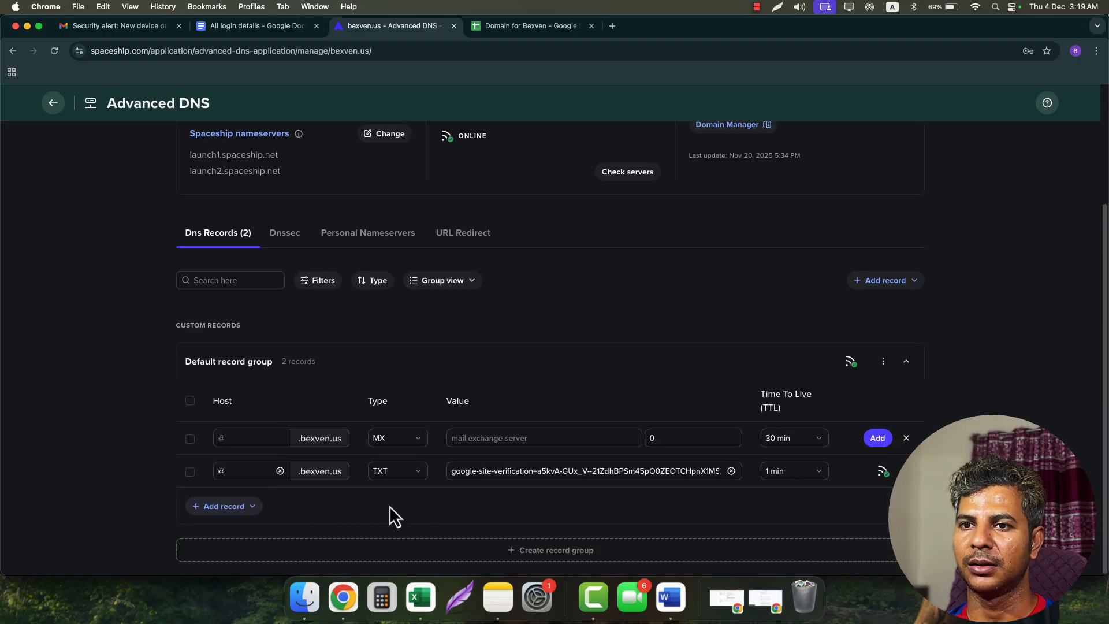
left_click(256, 438)
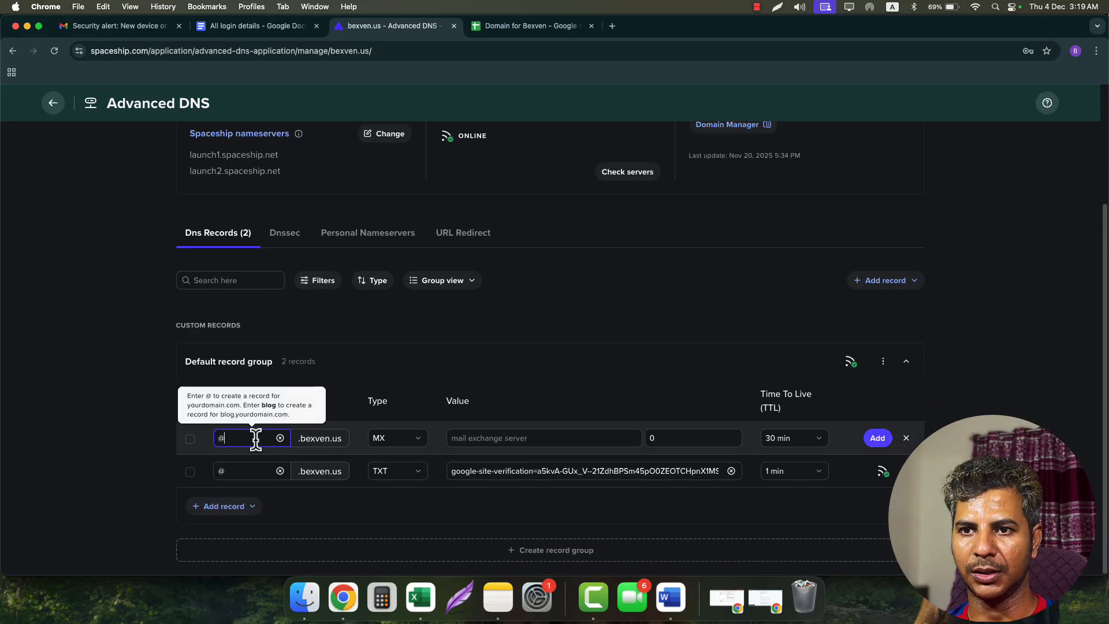
left_click(250, 465)
left_click(496, 438)
left_click(559, 464)
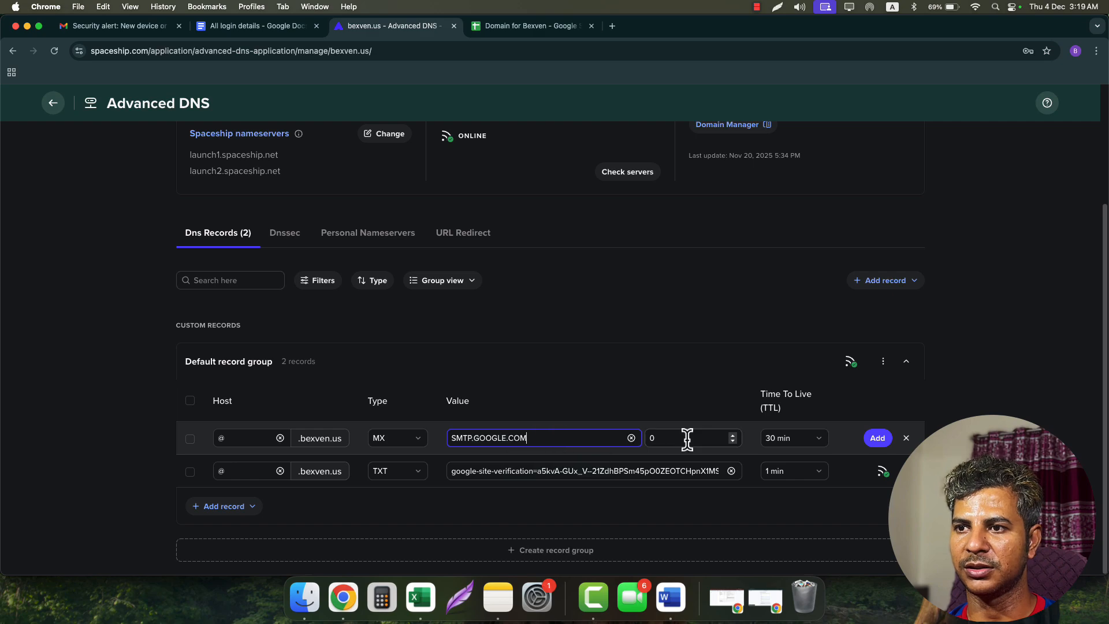
left_click_drag(689, 440, 589, 441)
type("1")
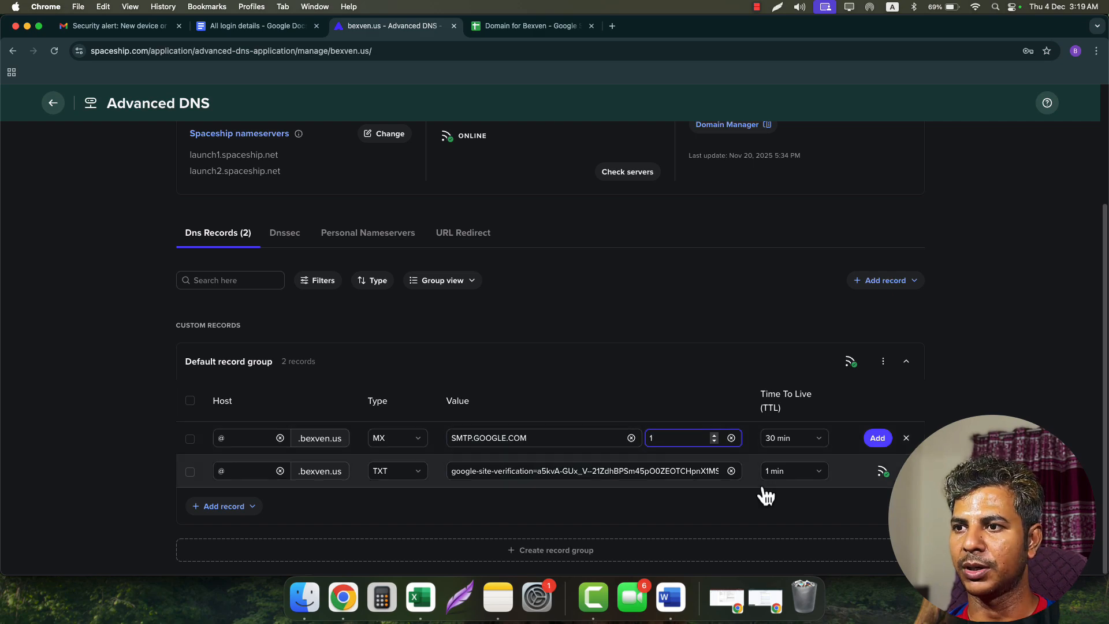
left_click(816, 439)
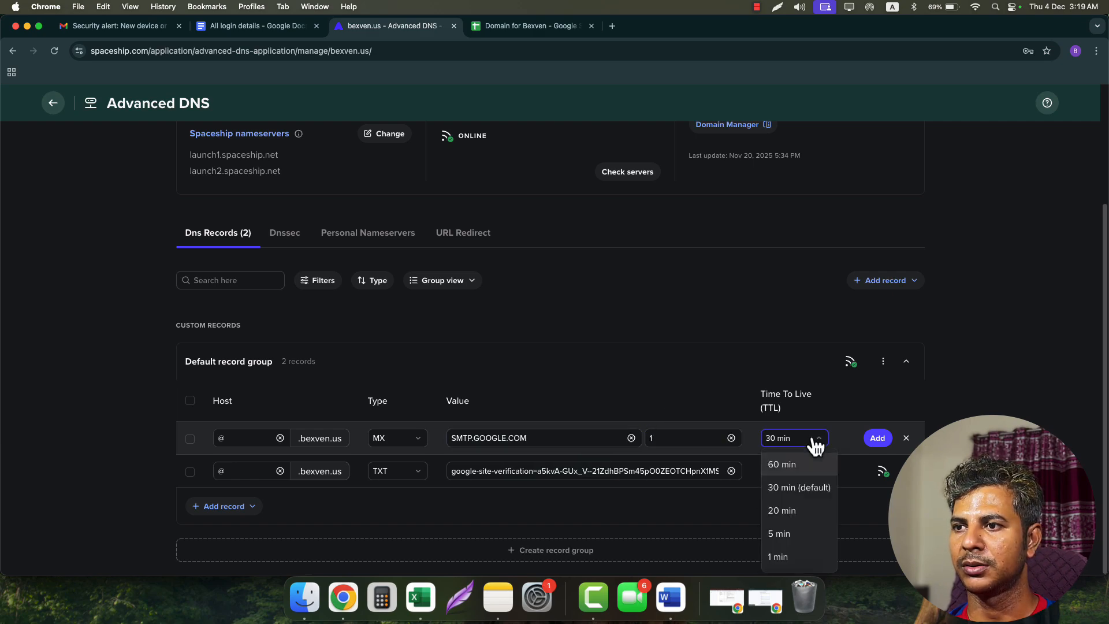
left_click(786, 556)
left_click(876, 441)
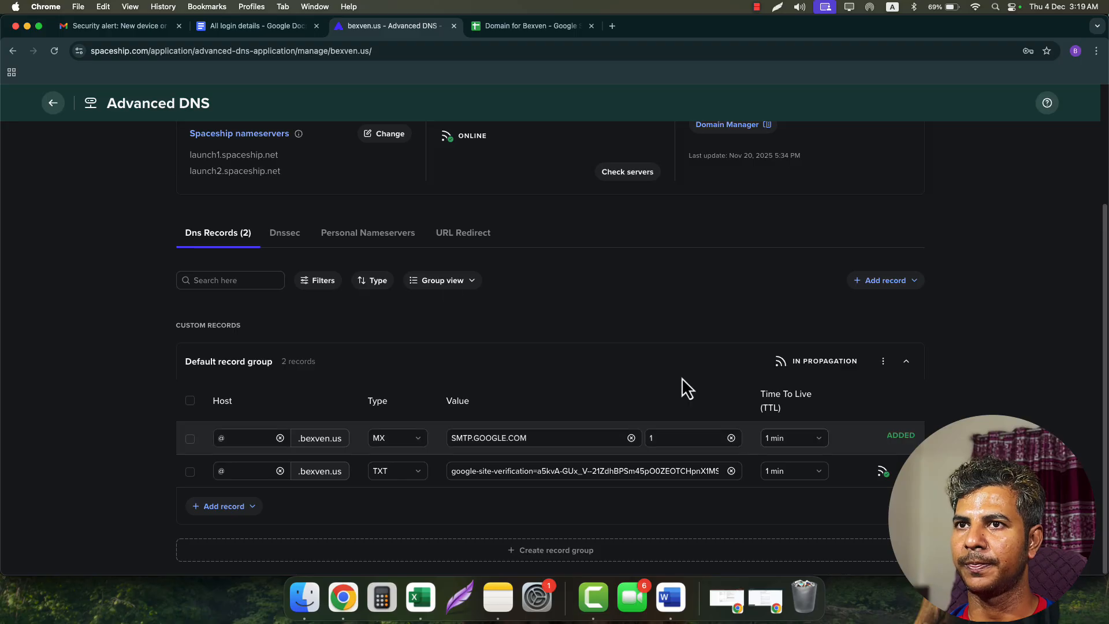
- Confirm the MX record is in place, finish Gmail activation, and bring up the Word setup checklist
left_click(776, 606)
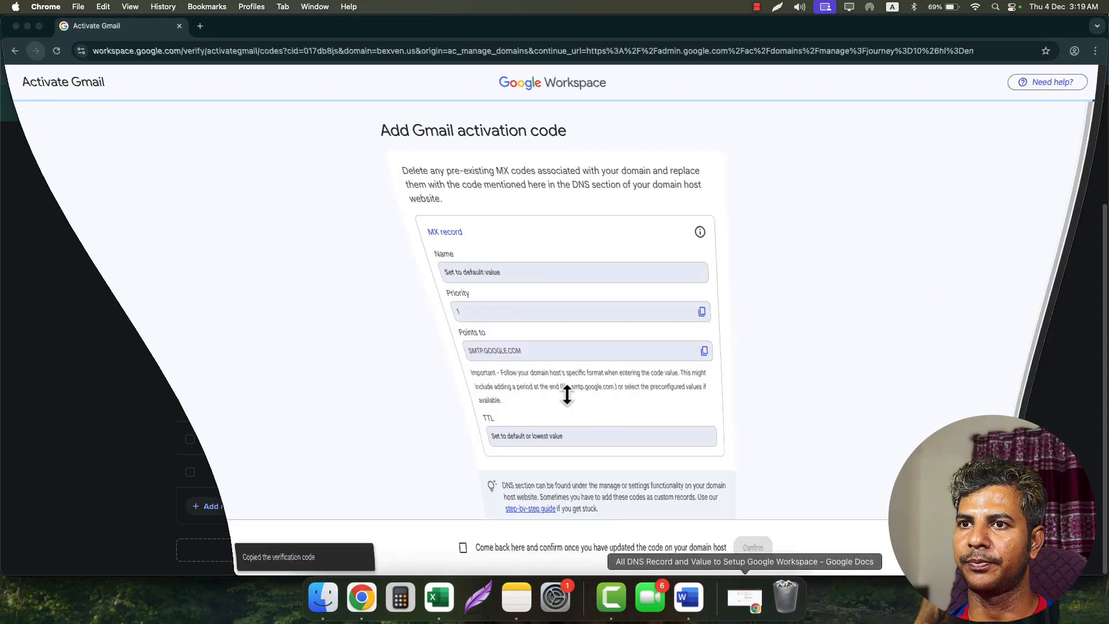
left_click(425, 552)
left_click(768, 554)
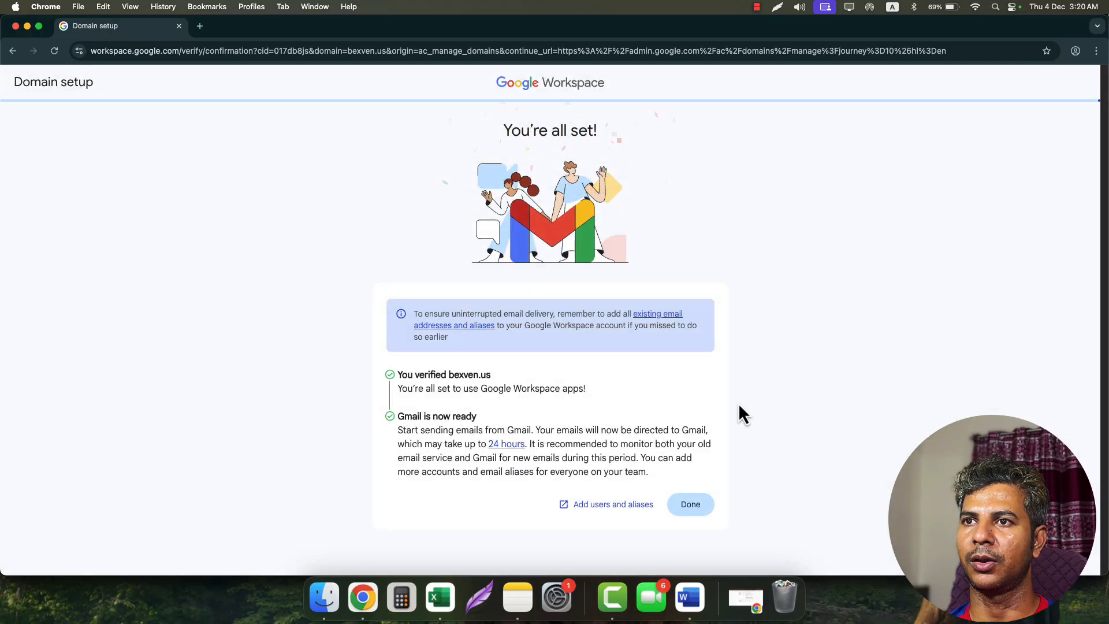
left_click_drag(486, 139, 748, 168)
left_click(690, 505)
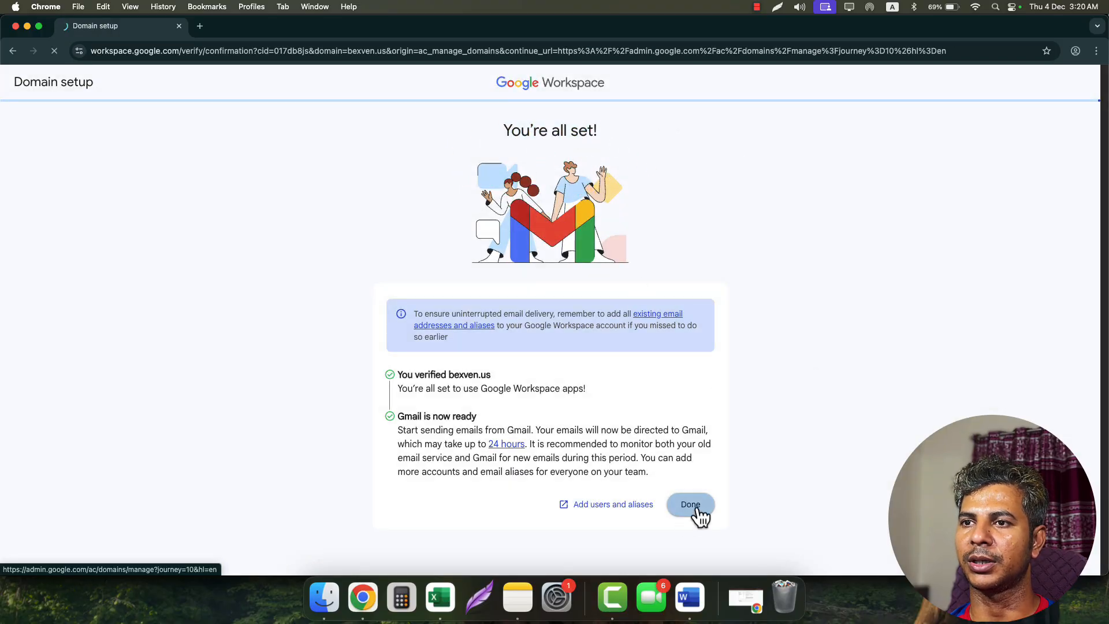
left_click(690, 598)
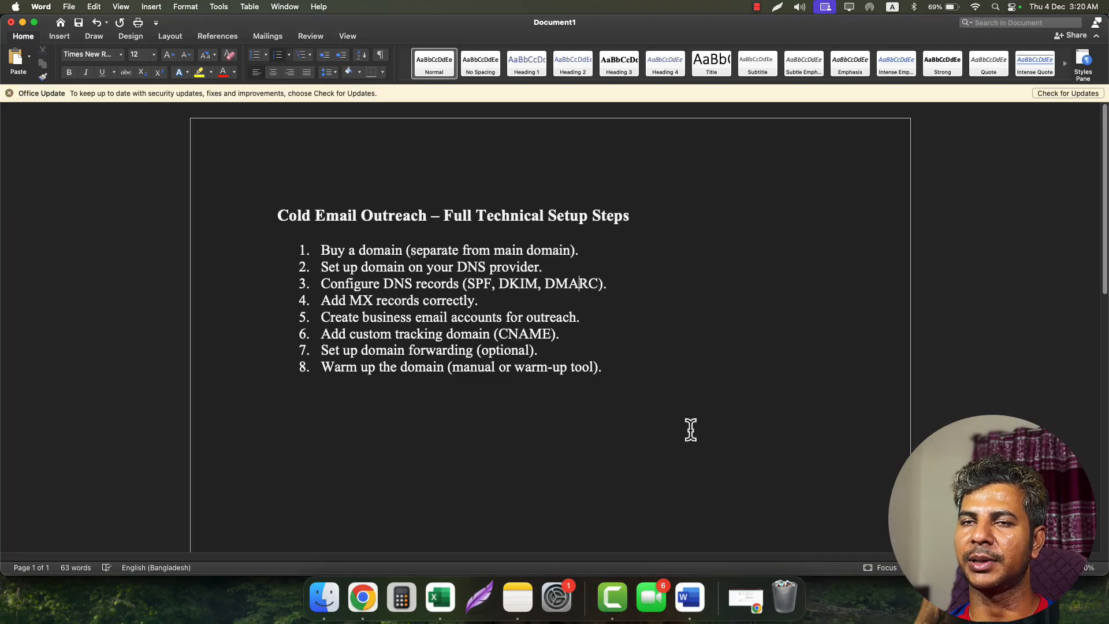
- Minimise the Word checklist, the Admin console and the Spaceship browser window to show the desktop
left_click(23, 22)
scroll(81, 173, "up", 2)
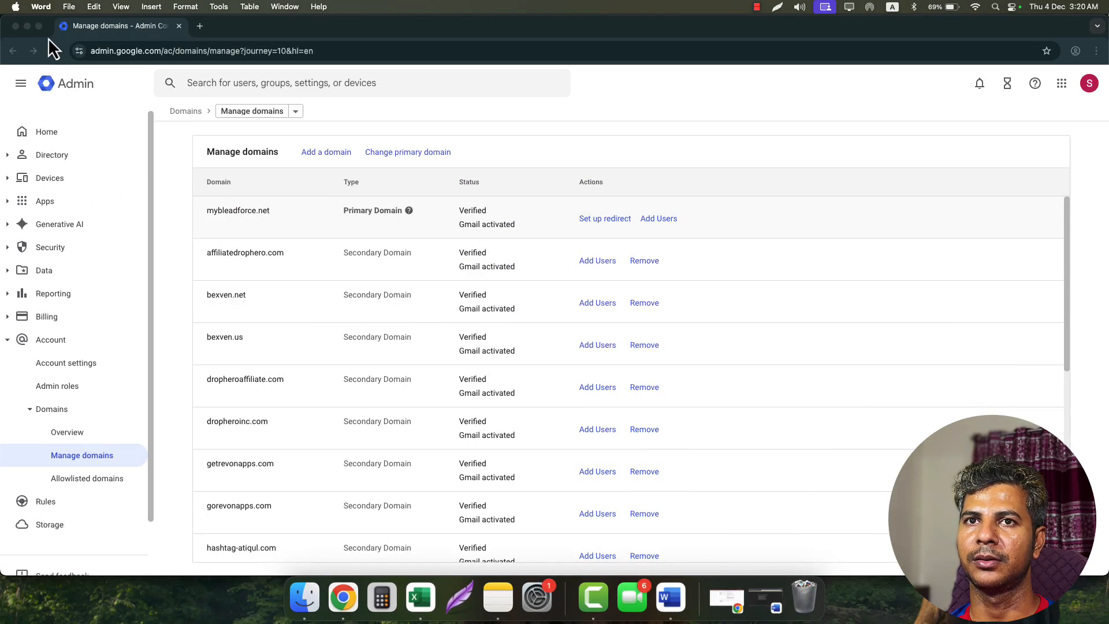
left_click(27, 26)
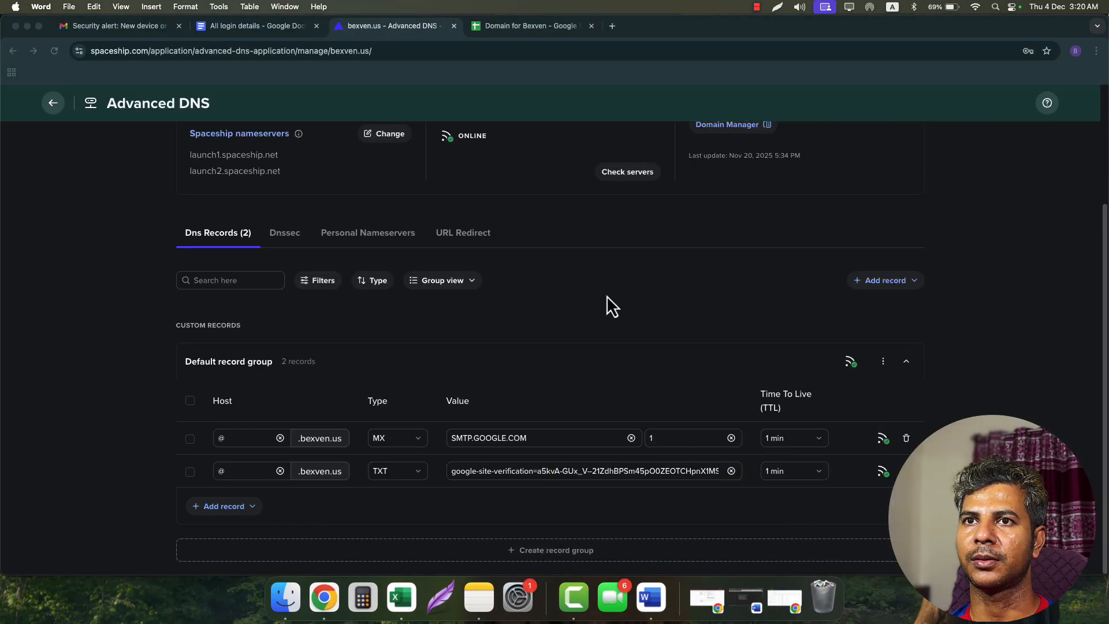
left_click(275, 30)
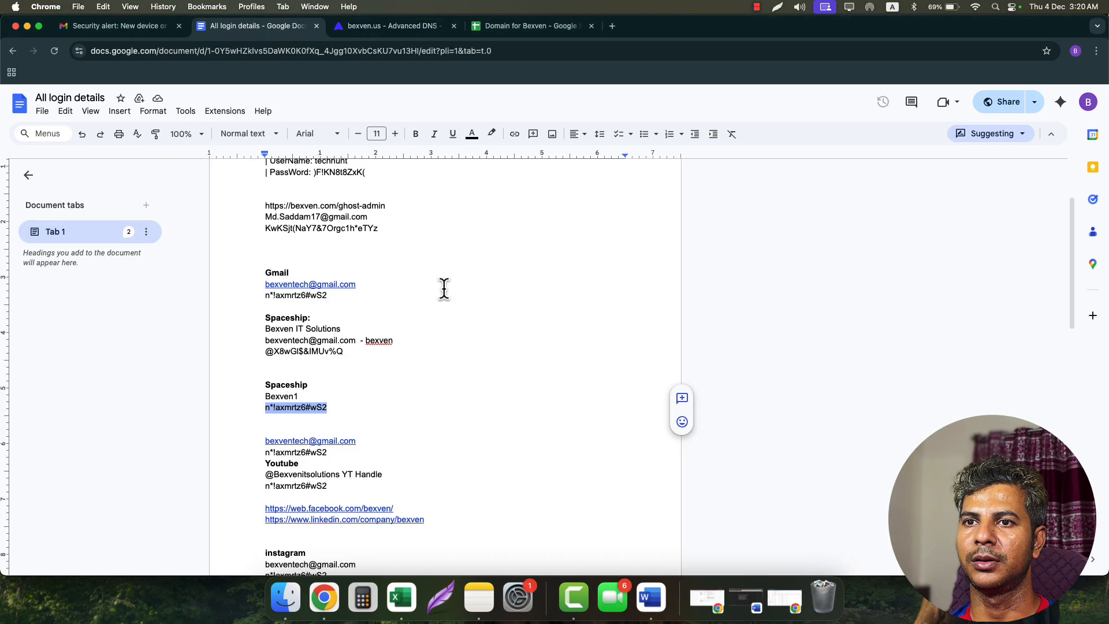
left_click(361, 33)
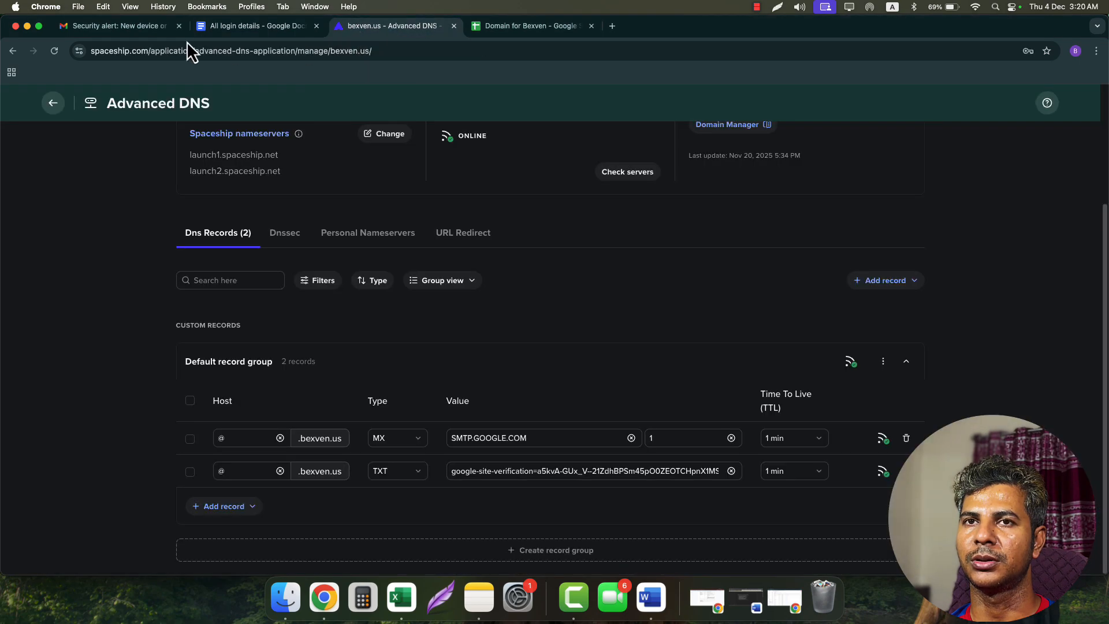
left_click(27, 26)
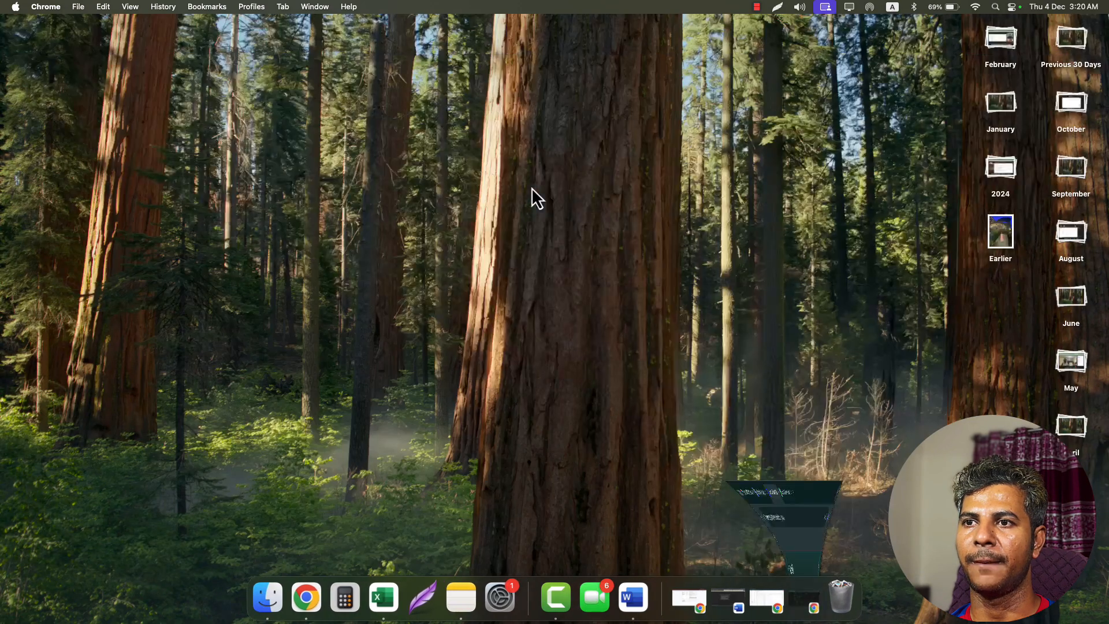
- Copy the SPF value v=spf1 include:_spf.google.com ~all from the DNS reference doc, then return to Spaceship
left_click(687, 598)
scroll(503, 312, "up", 3)
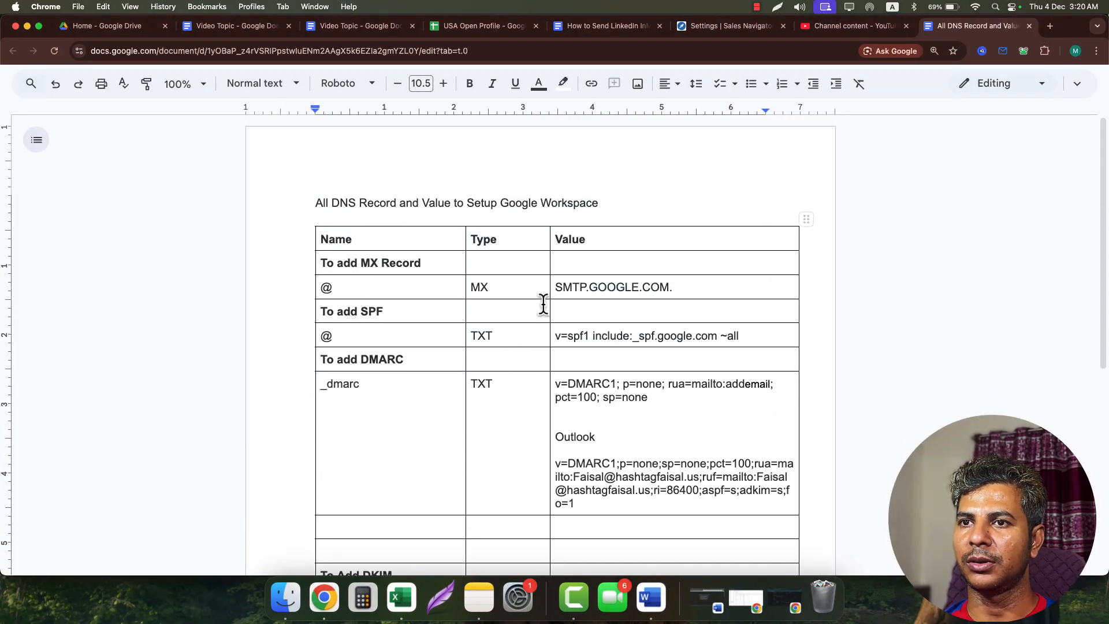
scroll(533, 306, "down", 1)
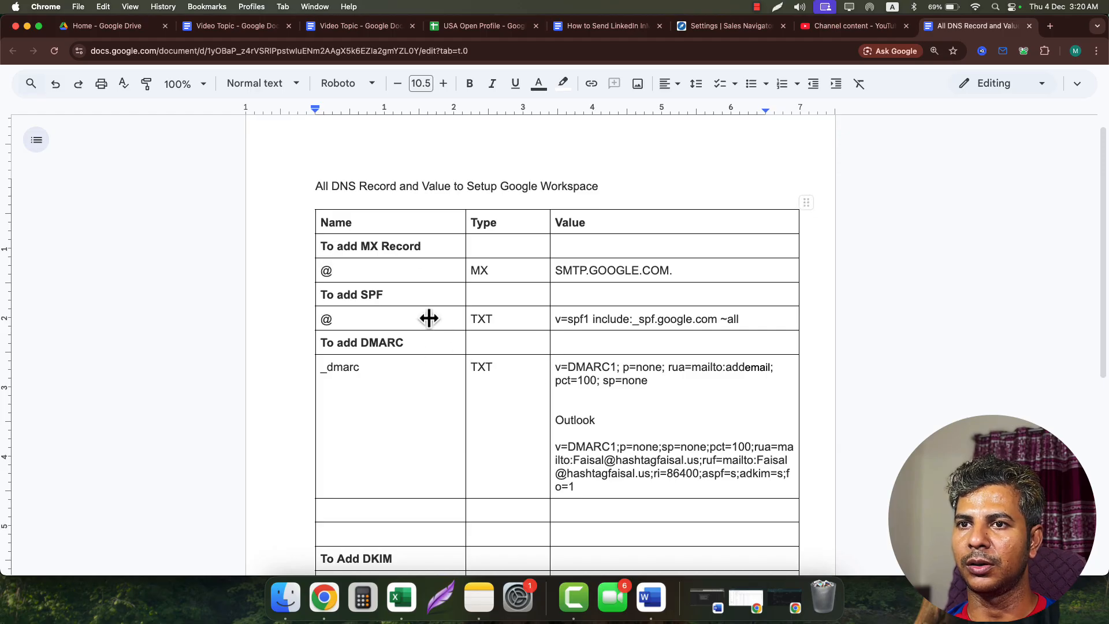
double_click(367, 291)
left_click(555, 319)
left_click_drag(556, 319, 740, 319)
key("super+c")
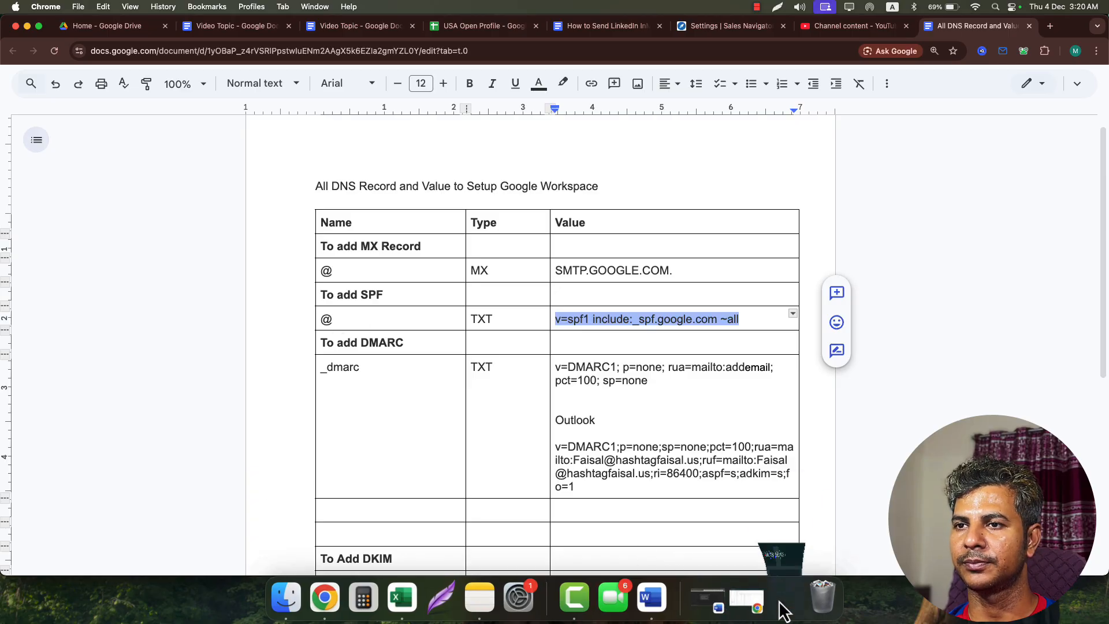
left_click(782, 607)
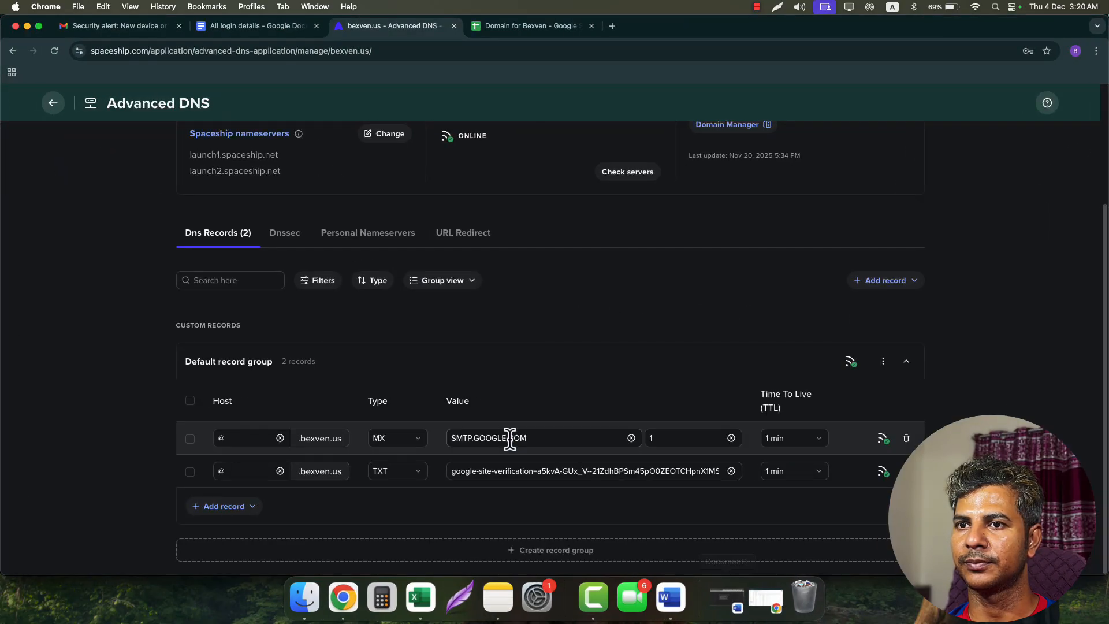
- Add the SPF TXT record at @ with v=spf1 include:_spf.google.com ~all and 1 min TTL
left_click(229, 512)
left_click(223, 458)
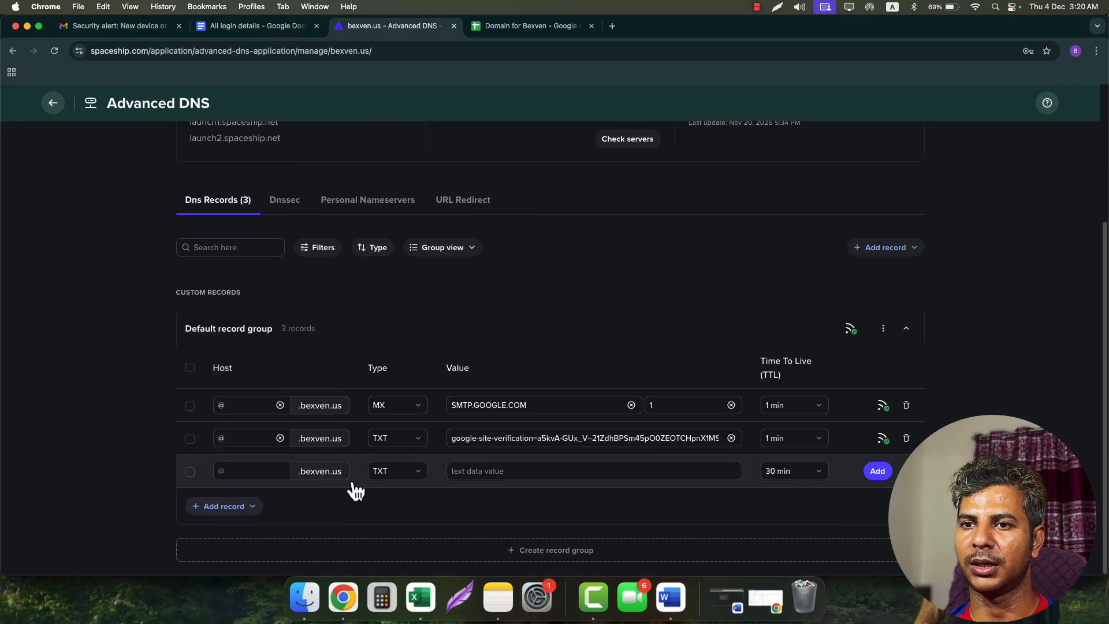
left_click(235, 471)
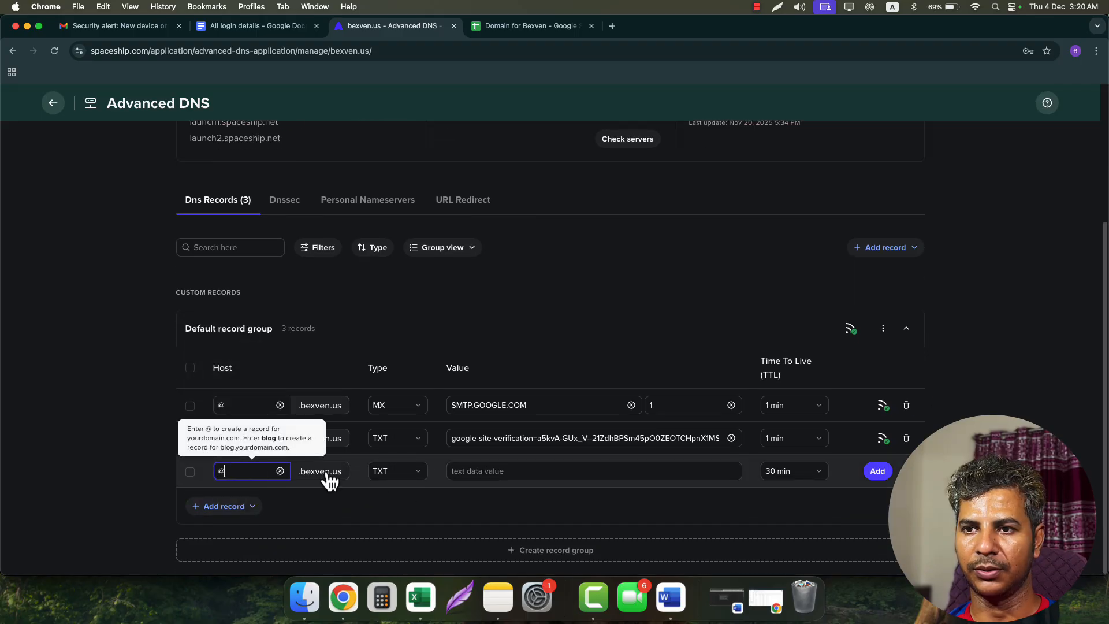
left_click(503, 466)
key("super+v")
left_click(799, 478)
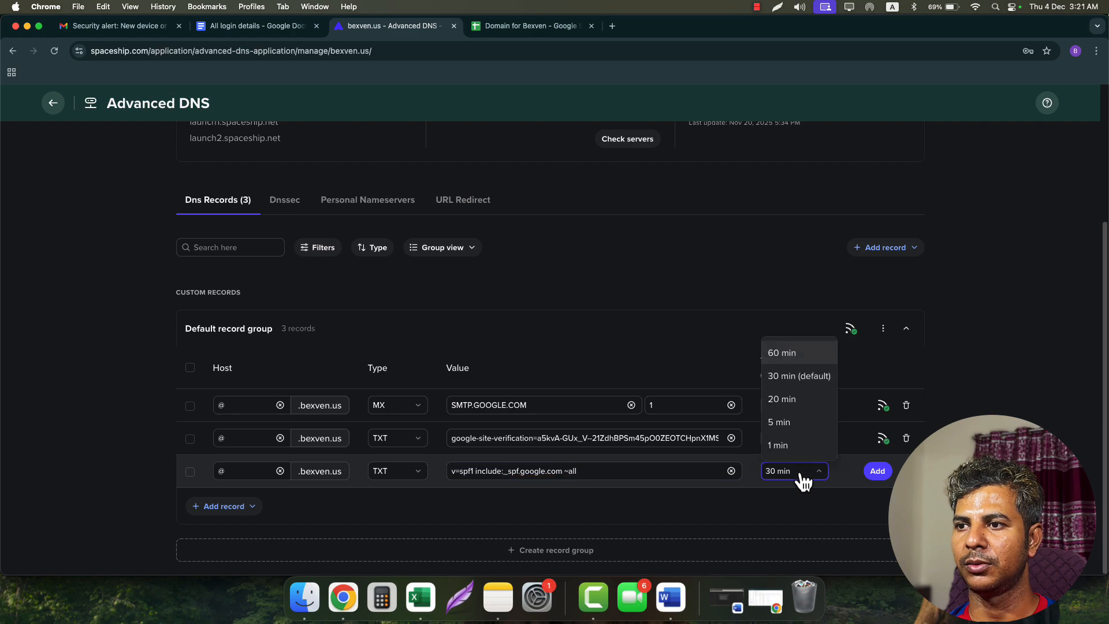
left_click(795, 448)
left_click(878, 471)
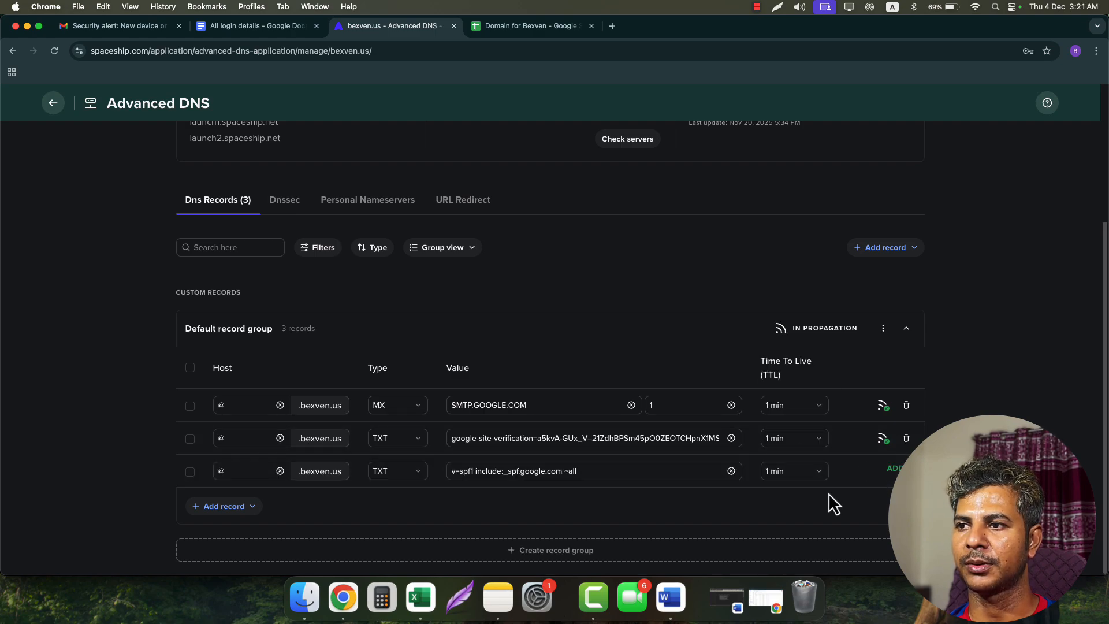
left_click(27, 26)
- Review the _dmarc and DKIM rows in the DNS reference table, then switch to the Admin domains list
scroll(393, 358, "down", 1)
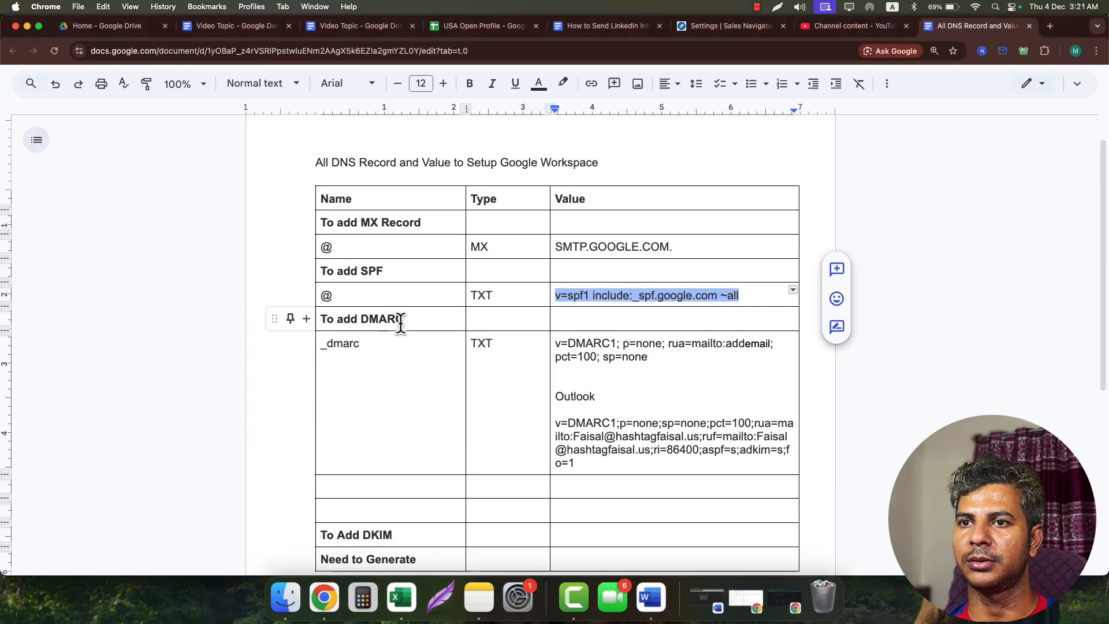
left_click(375, 343)
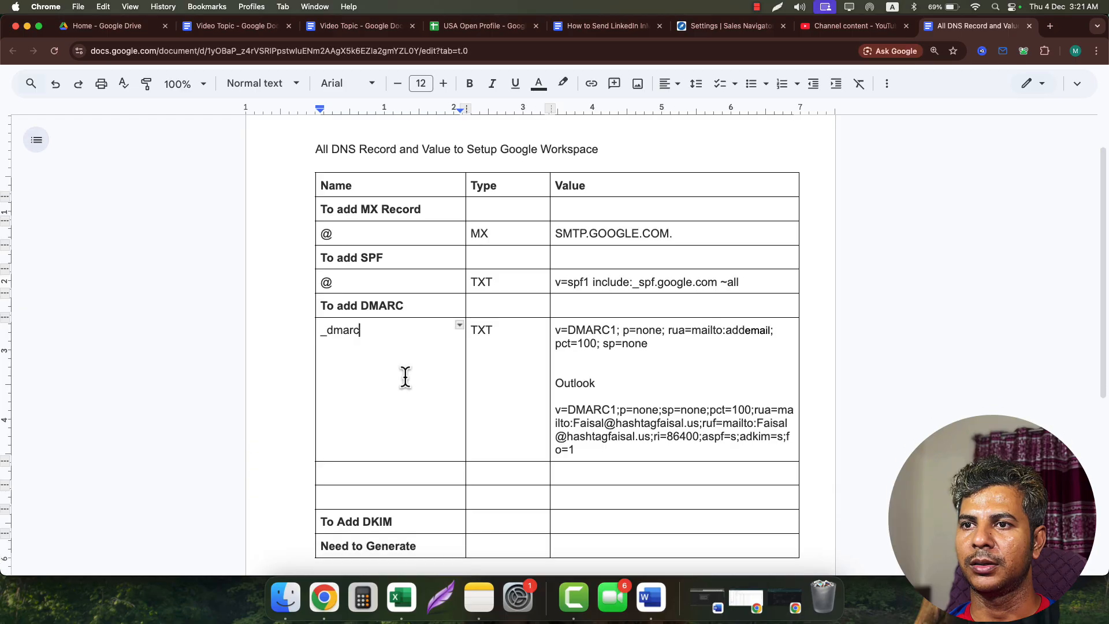
scroll(405, 377, "down", 1)
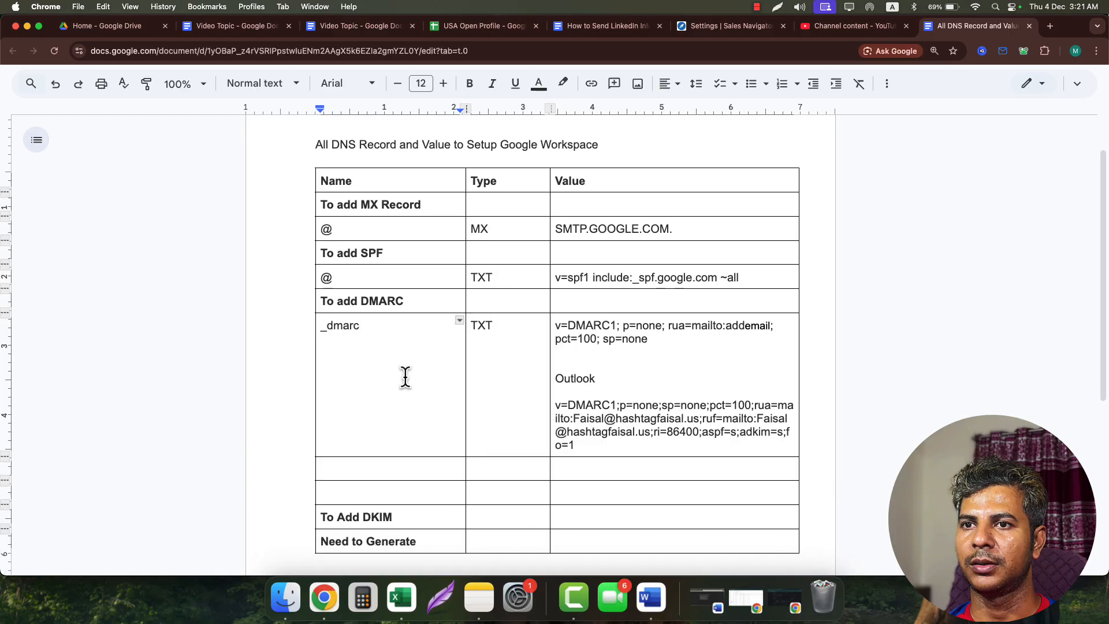
left_click_drag(369, 324, 324, 322)
left_click(386, 337)
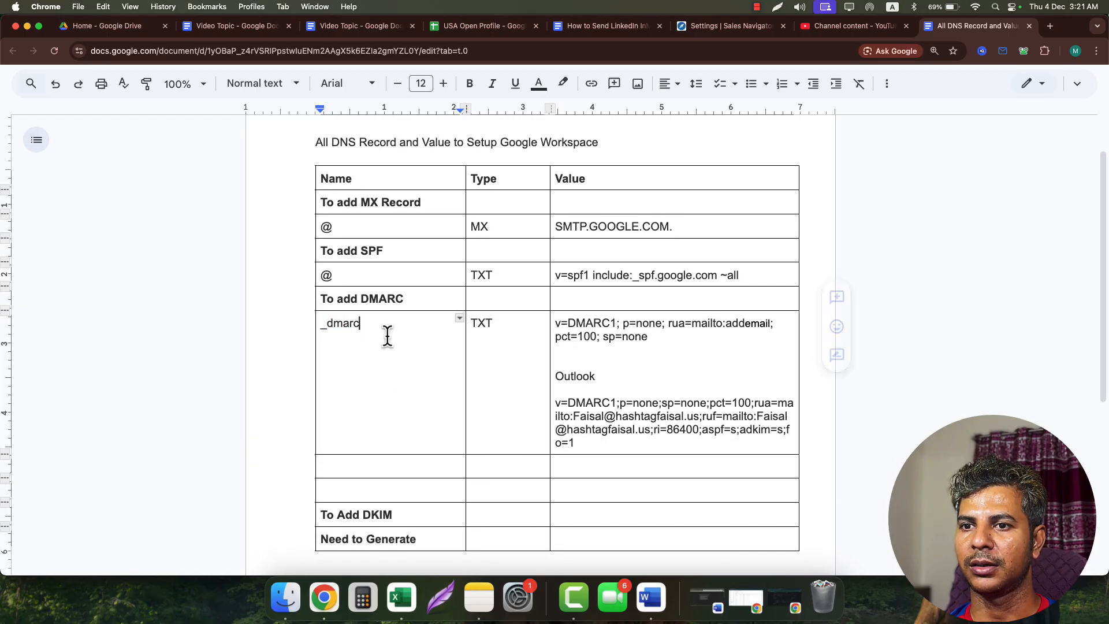
scroll(396, 474, "down", 1)
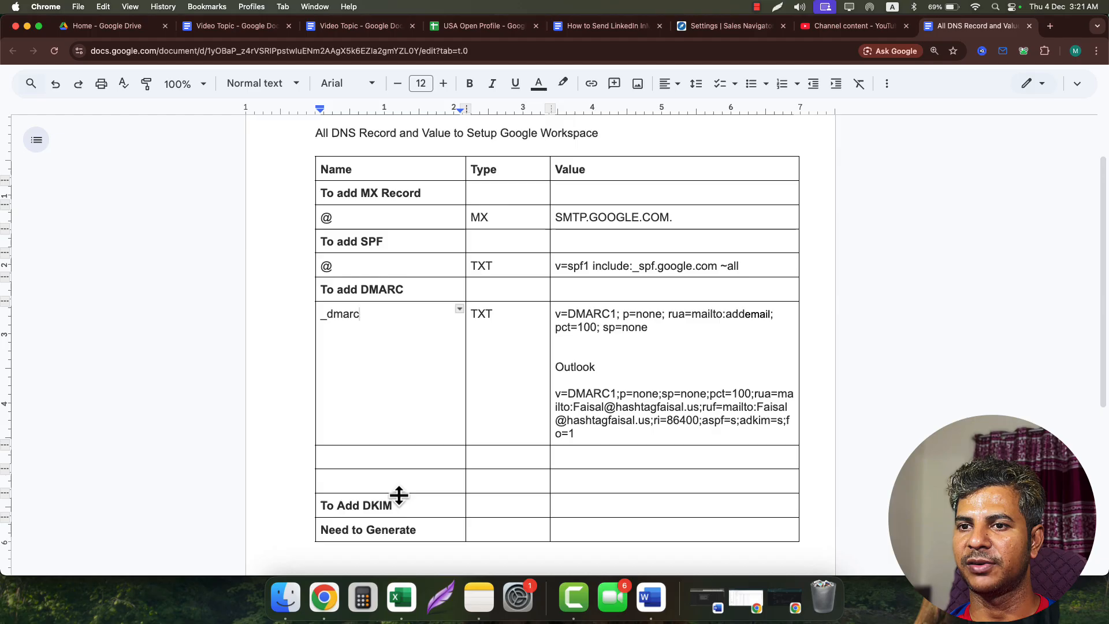
double_click(372, 505)
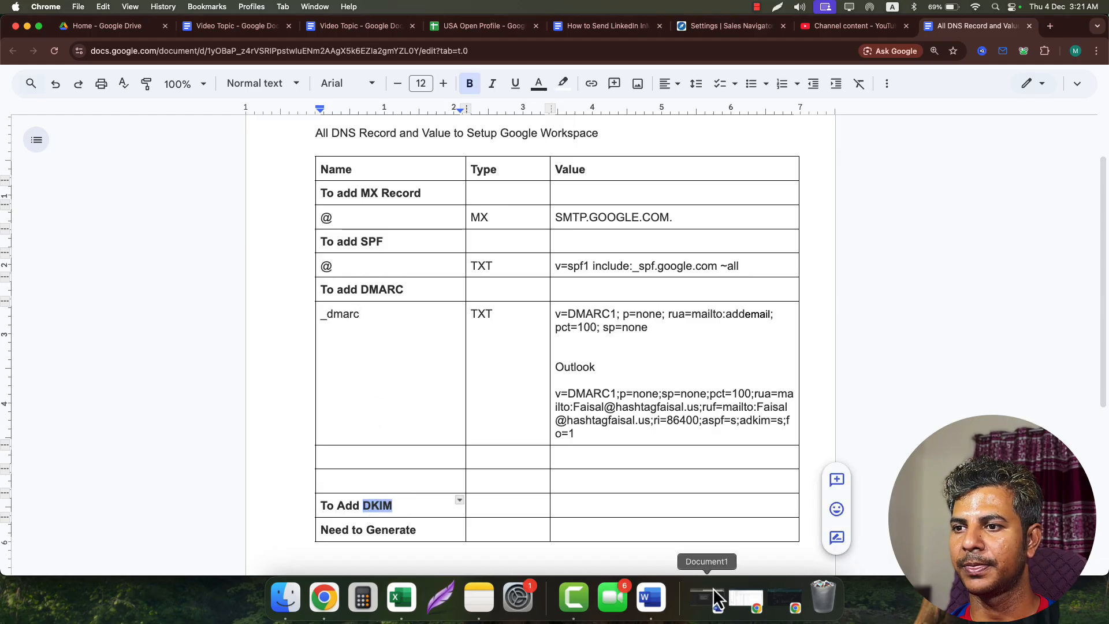
left_click(745, 598)
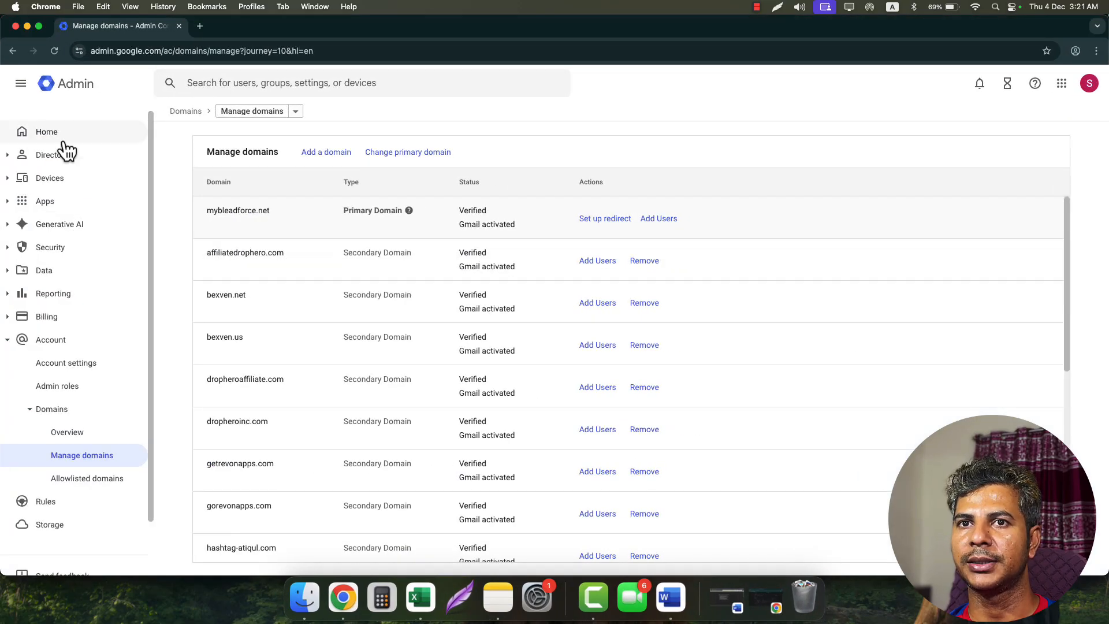
left_click(21, 207)
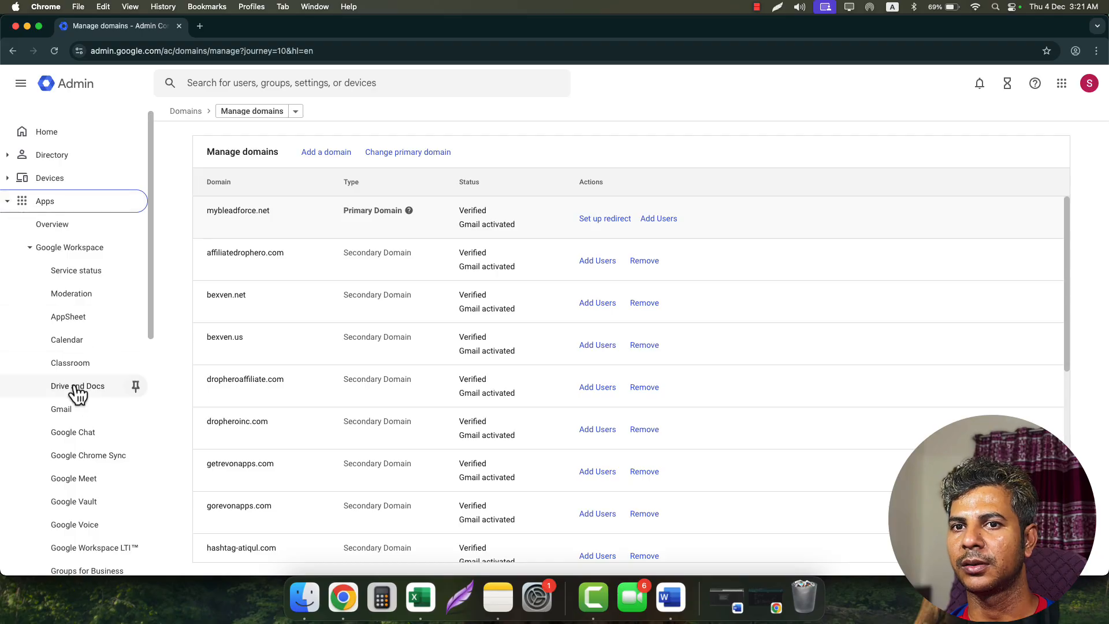
left_click(72, 415)
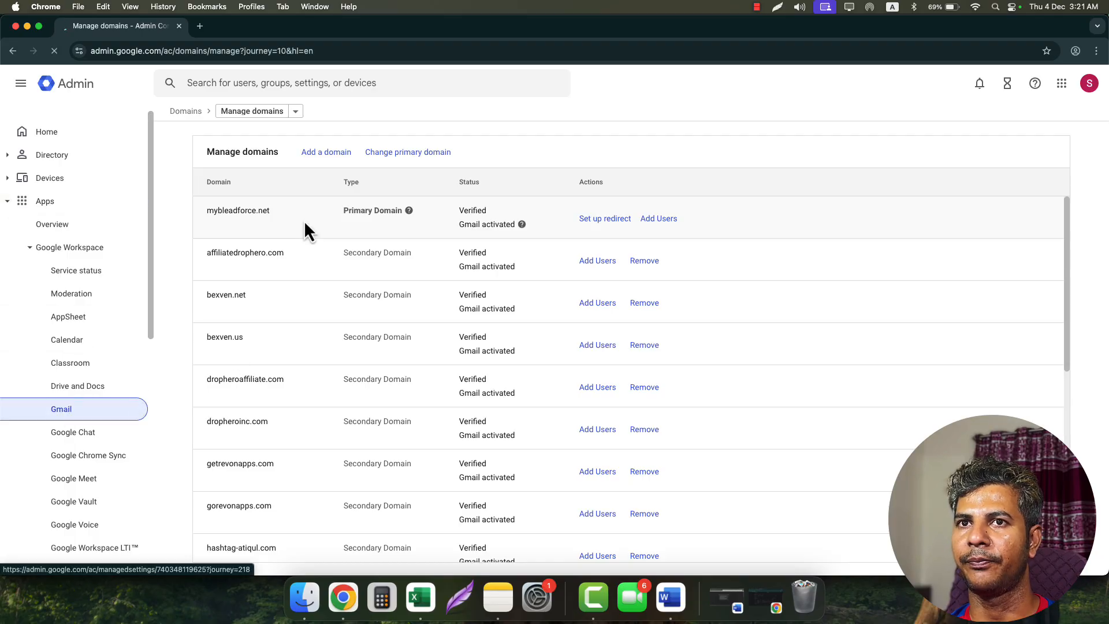
scroll(624, 393, "down", 3)
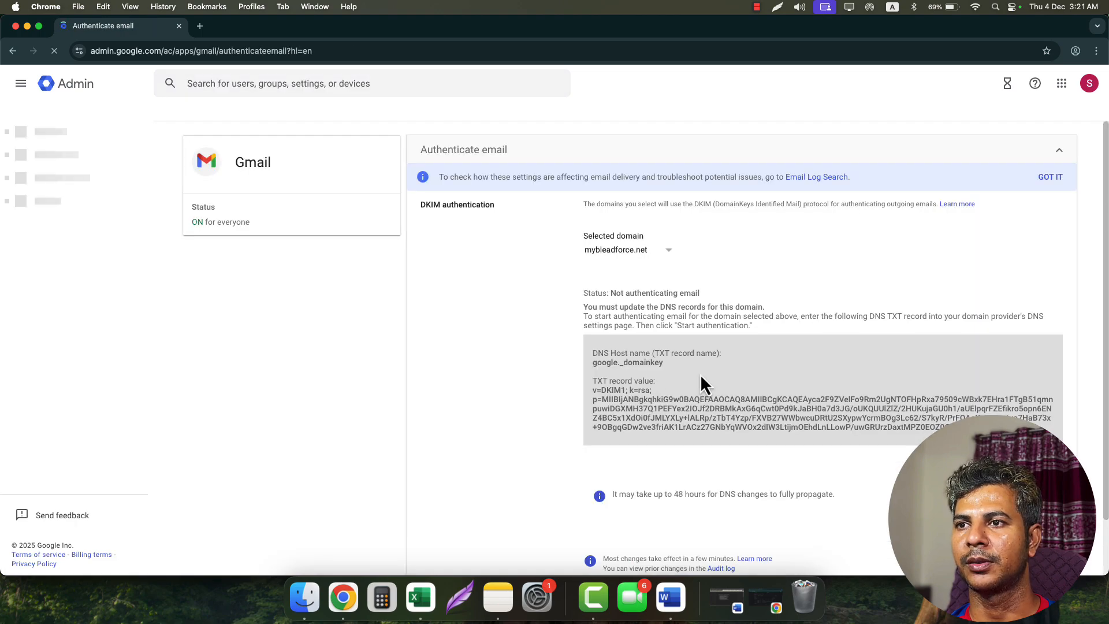
left_click(669, 260)
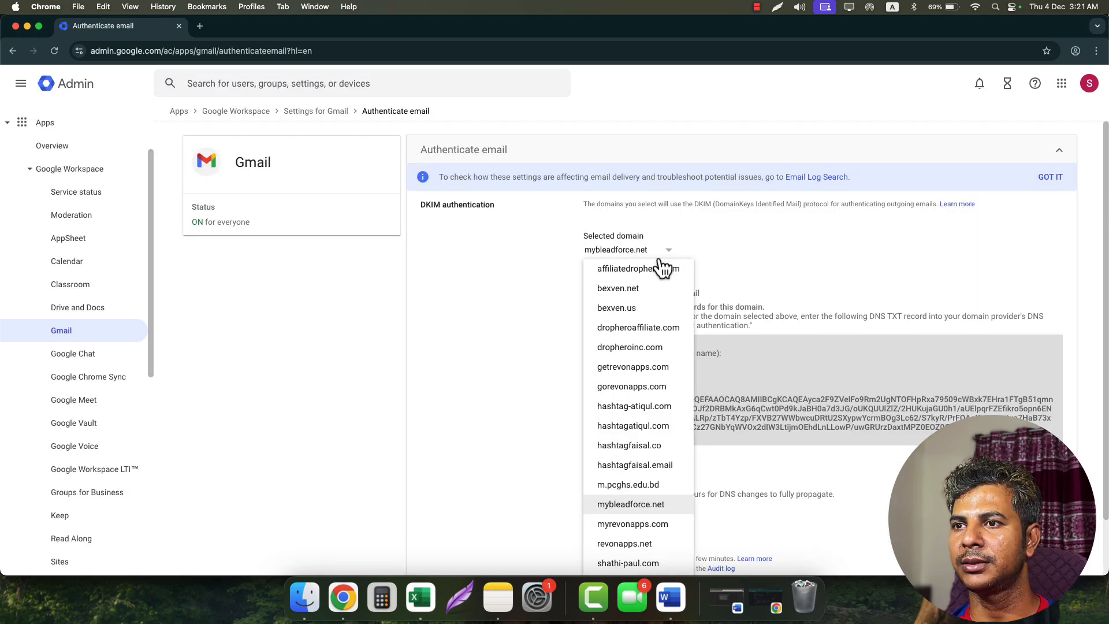
left_click(648, 308)
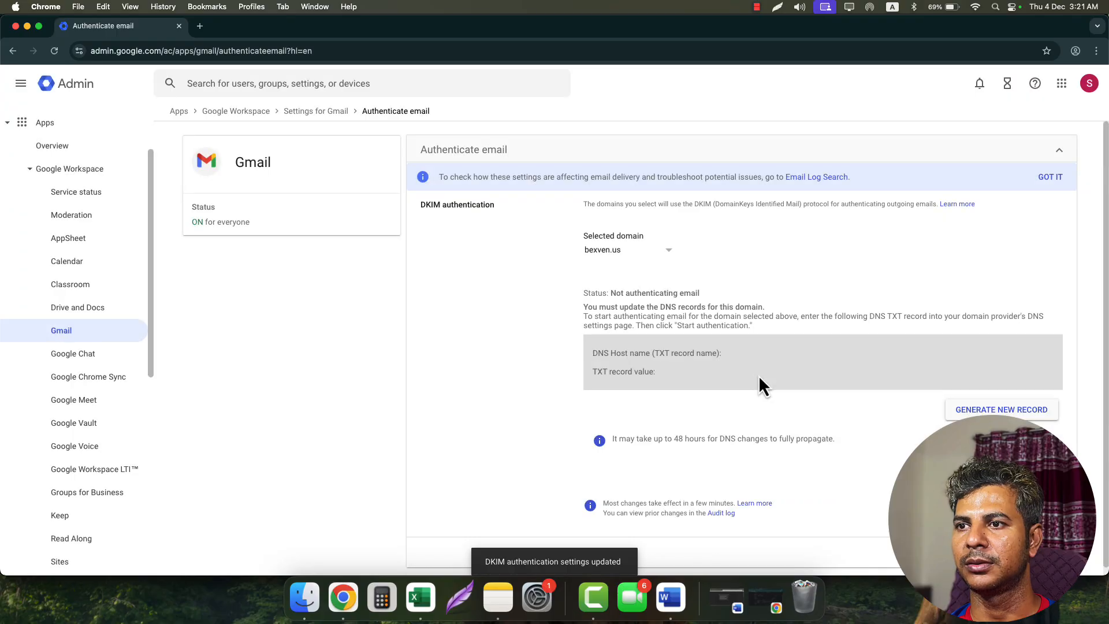
- Generate a new 2048-bit DKIM record and select its google._domainkey host name
left_click(982, 409)
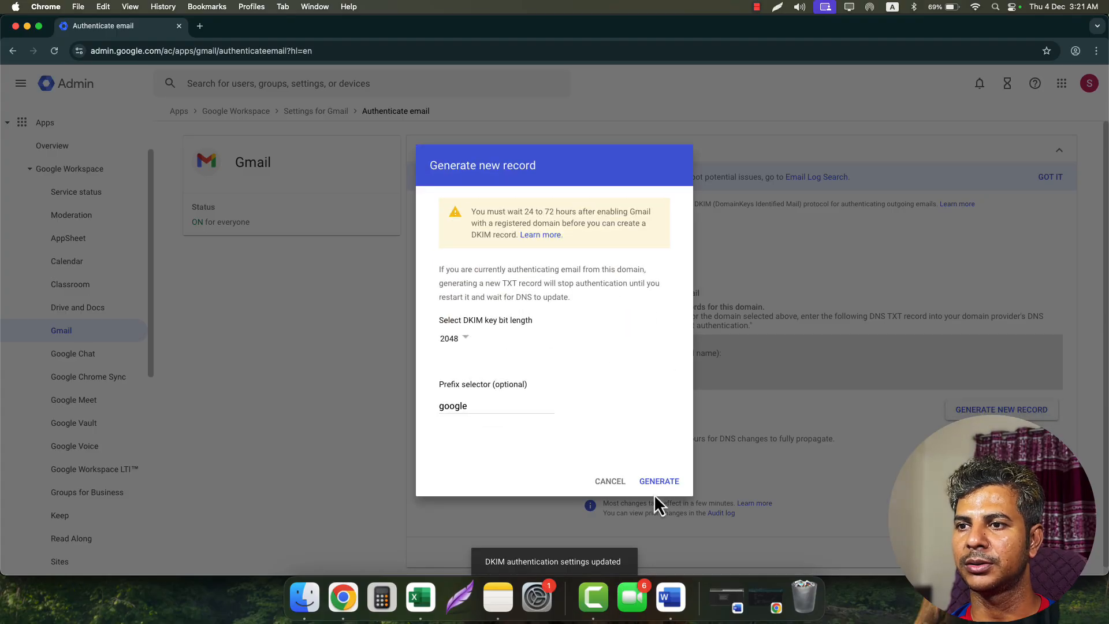
left_click(653, 485)
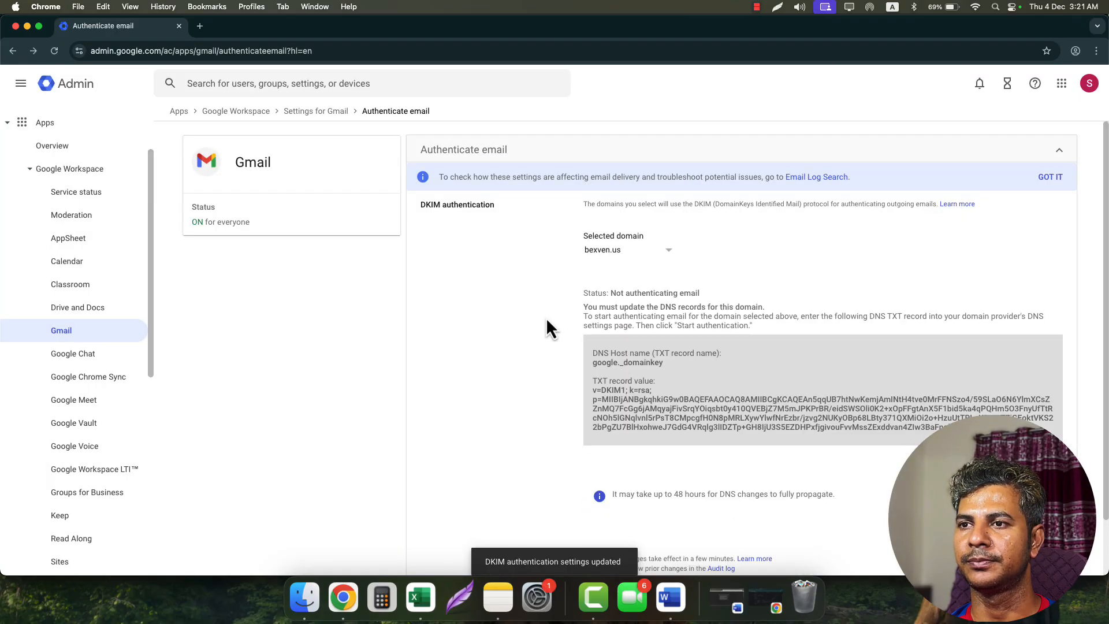
triple_click(638, 363)
key("super+c")
- Add a new TXT record row in Spaceship with host google._domainkey
left_click(27, 26)
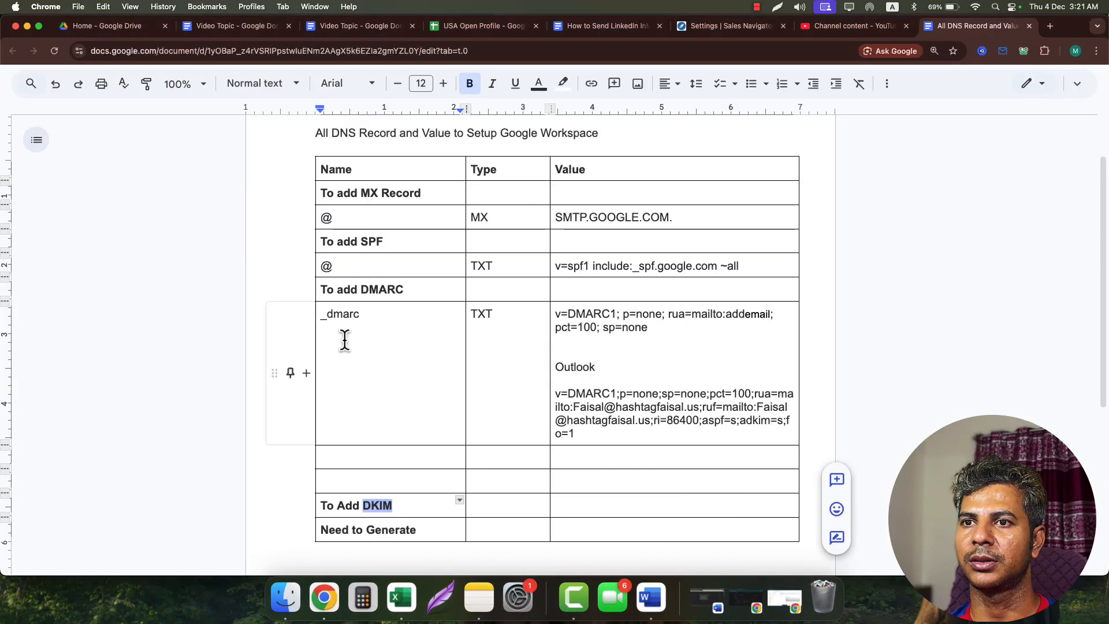
left_click(745, 598)
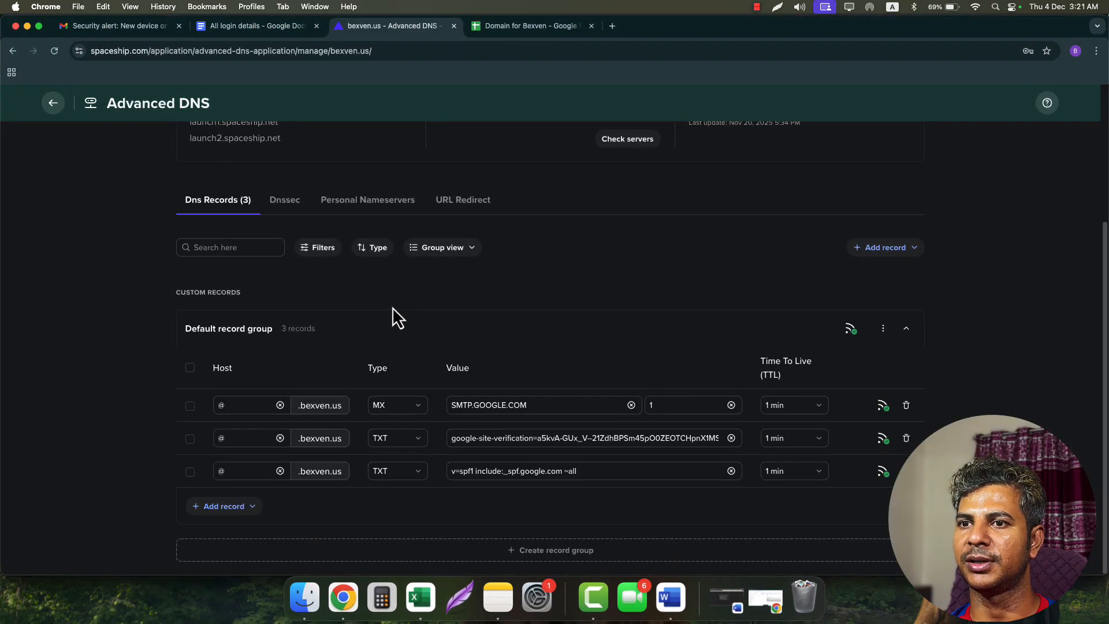
left_click(234, 513)
scroll(218, 404, "down", 3)
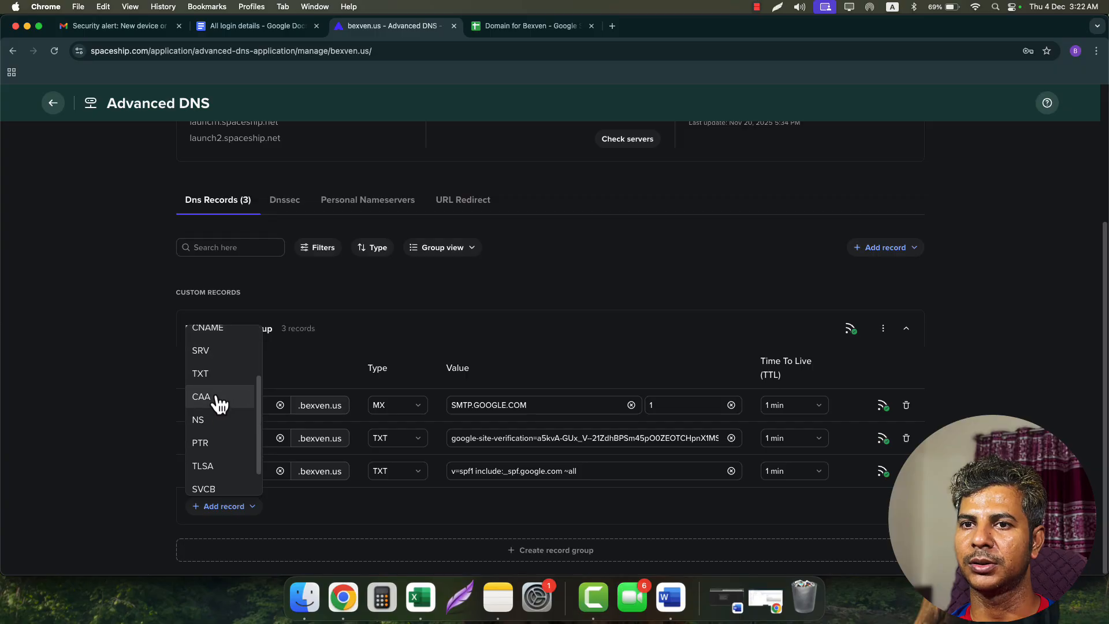
left_click(219, 374)
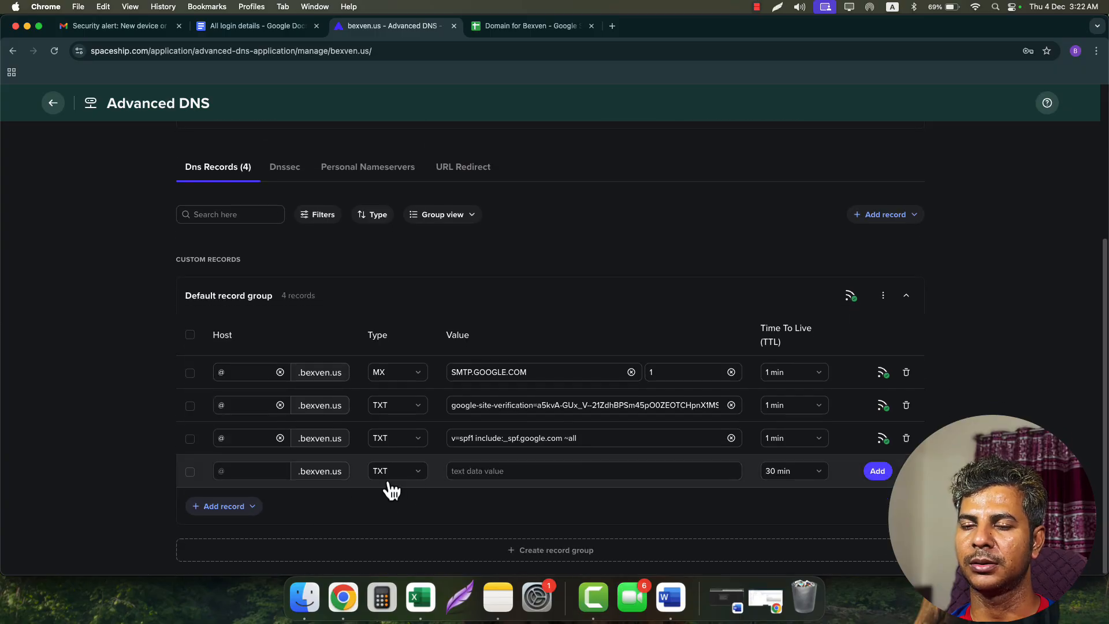
left_click(254, 471)
key("super+v")
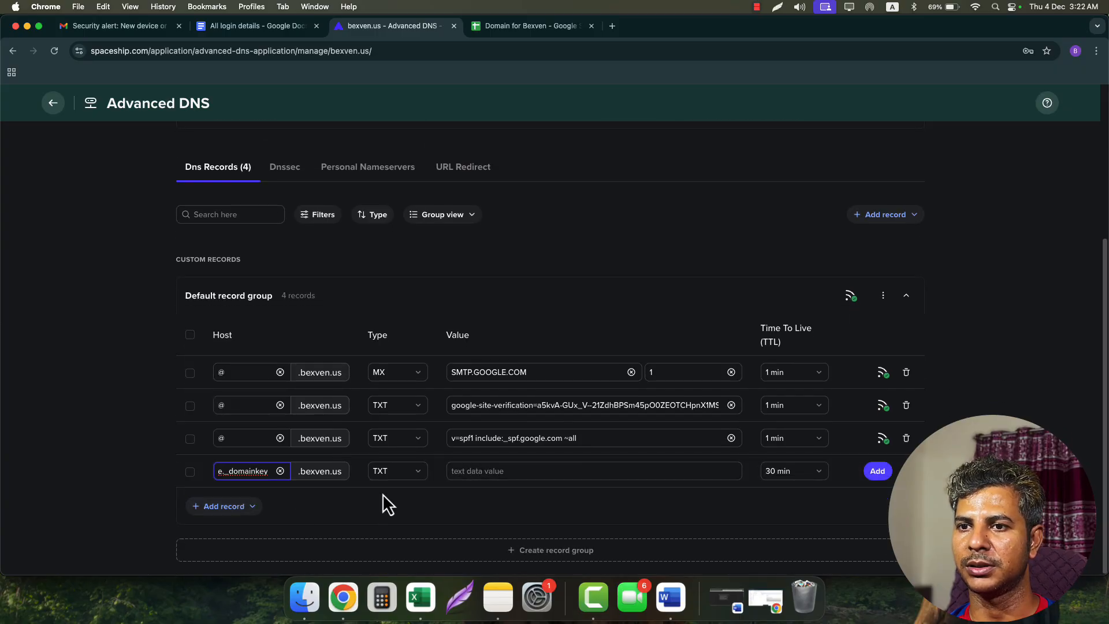
left_click(498, 471)
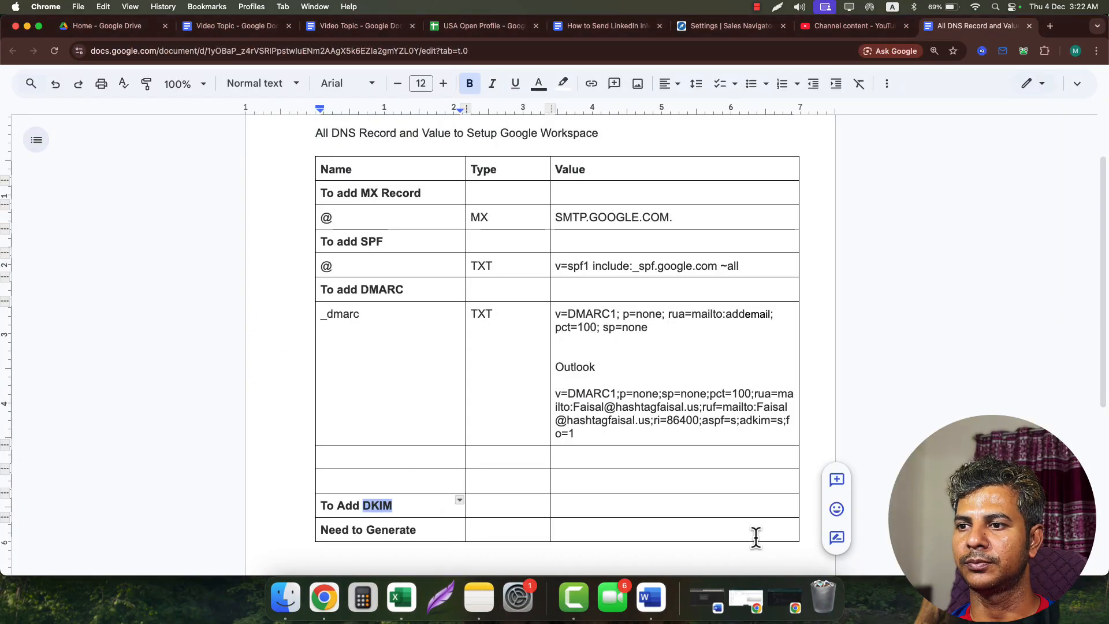
- Copy the DKIM TXT record value from the Admin authentication page
left_click(747, 600)
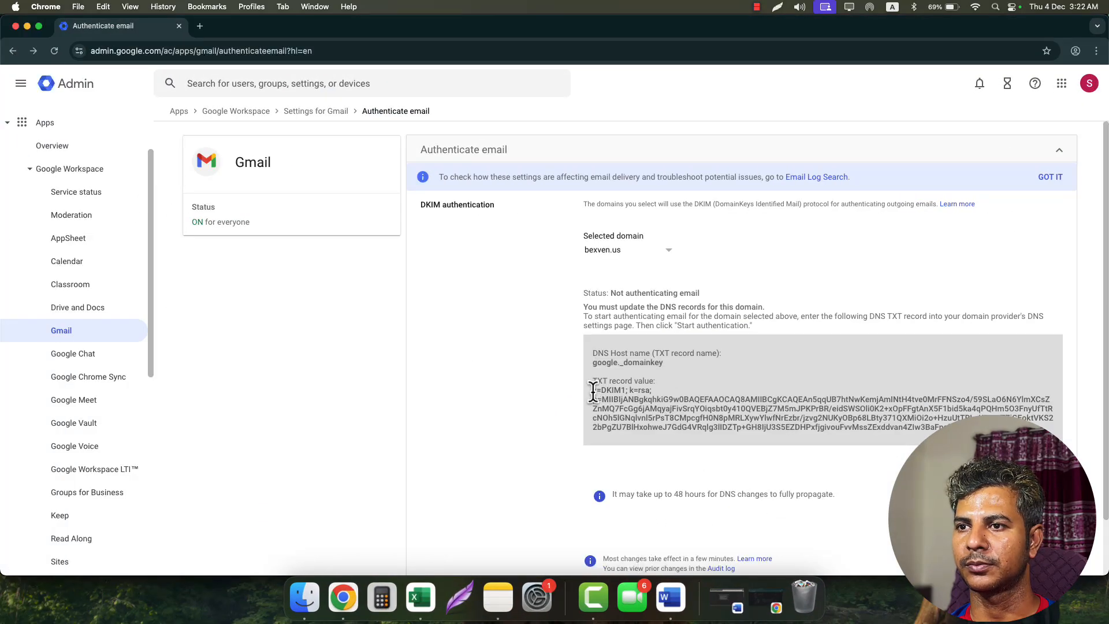
left_click_drag(593, 391, 939, 426)
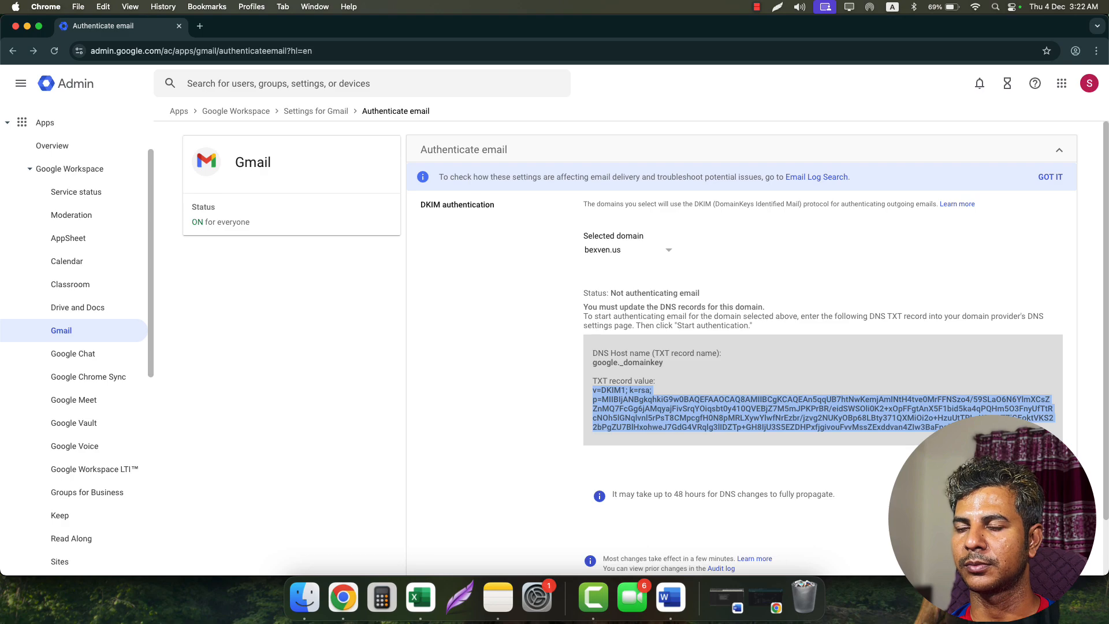
left_click(767, 601)
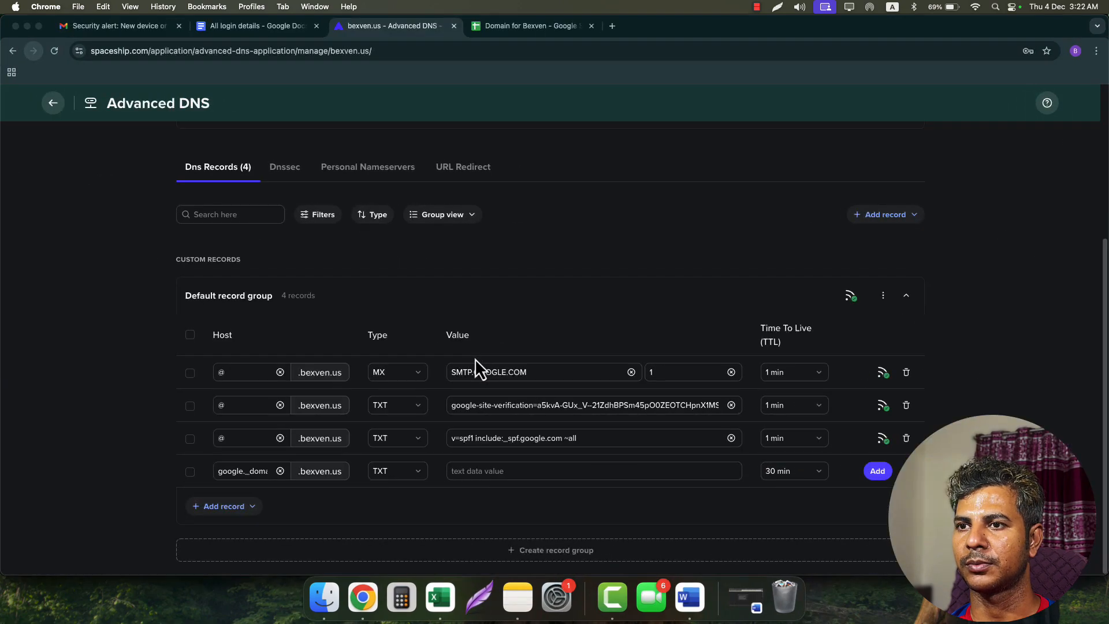
- Paste the DKIM key as the value, set TTL to 1 min, and save the record
left_click(500, 471)
key("super+v")
left_click(787, 475)
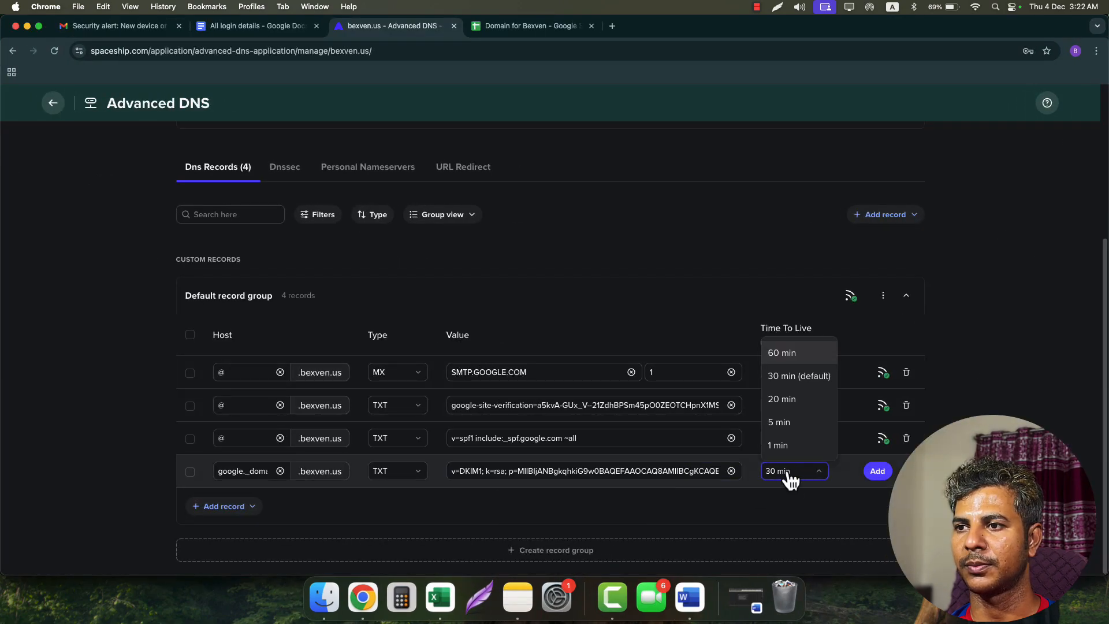
left_click(788, 454)
left_click(878, 473)
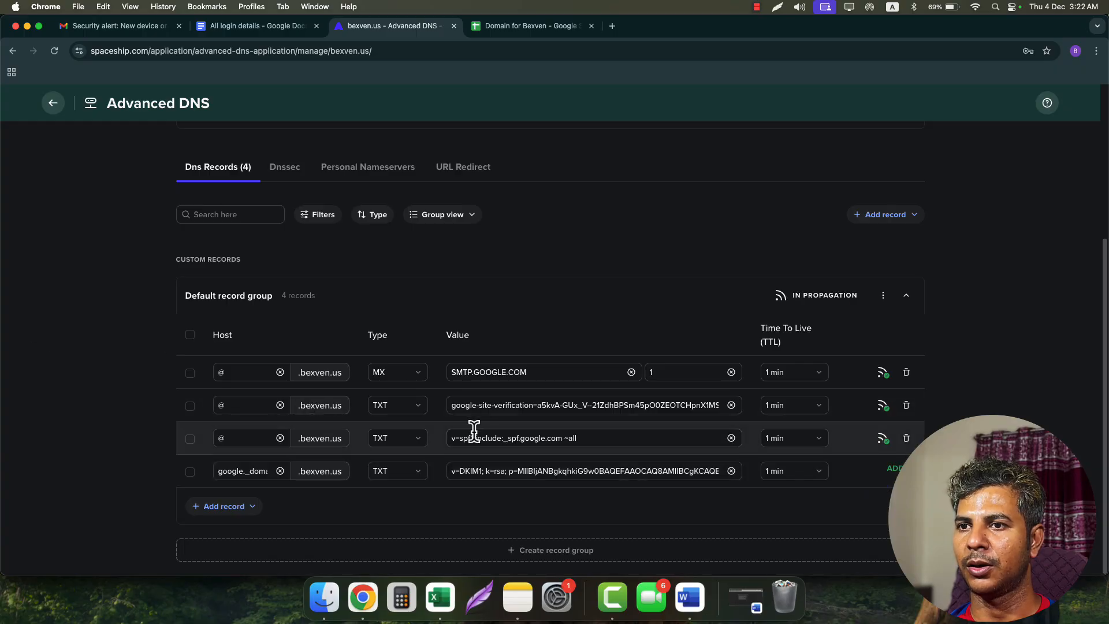
left_click(27, 27)
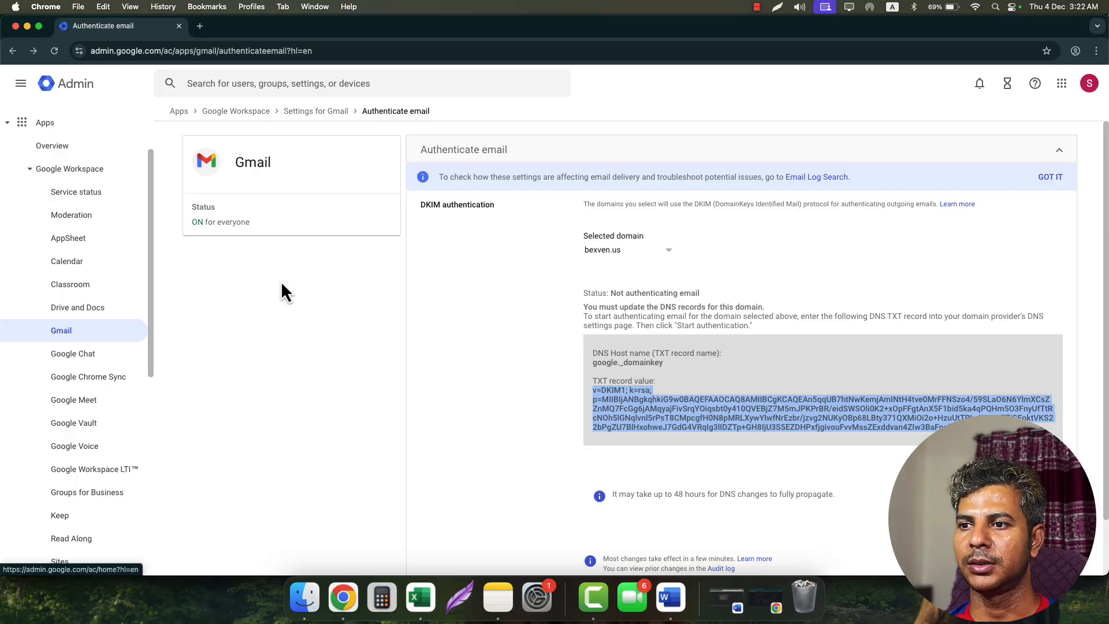
- Review the _dmarc TXT row (v=DMARC1; p=none) and select its addemail placeholder
left_click(27, 27)
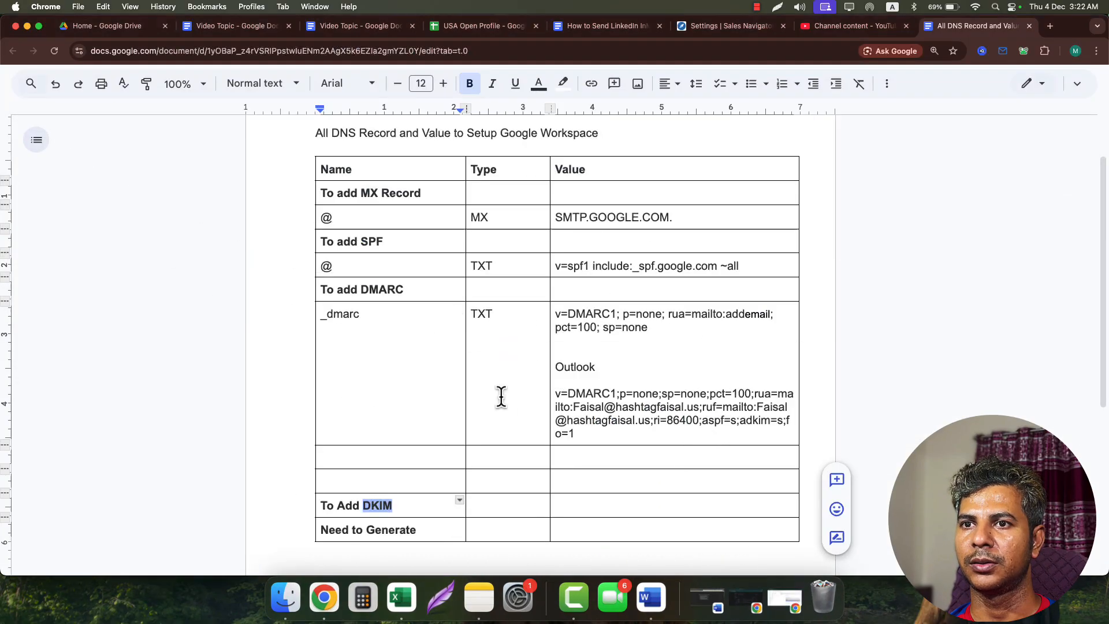
double_click(381, 289)
left_click(383, 345)
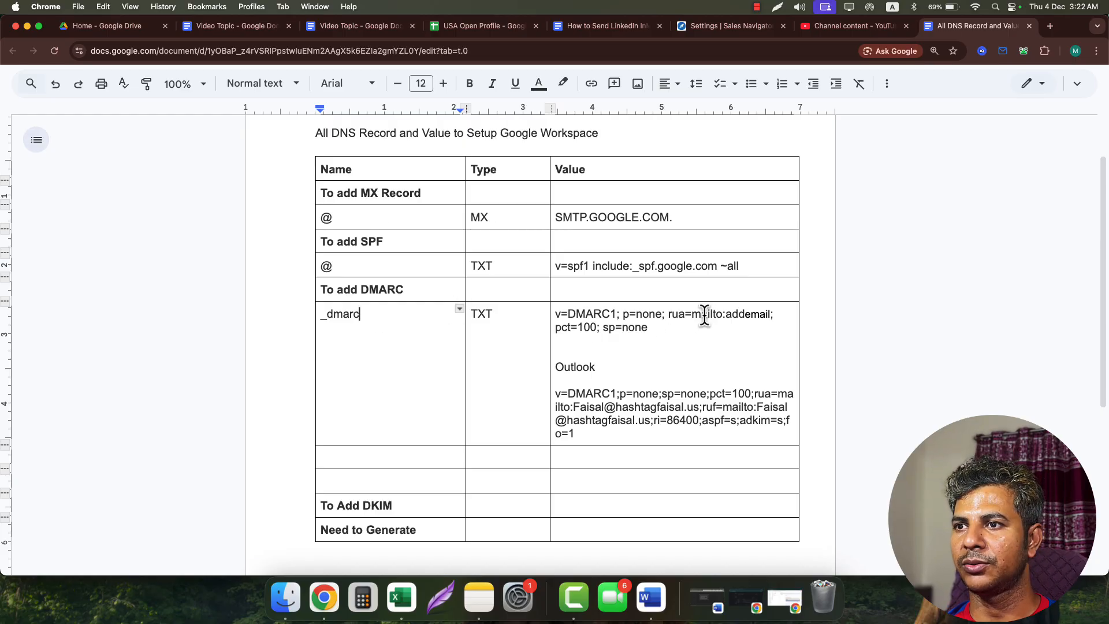
double_click(739, 316)
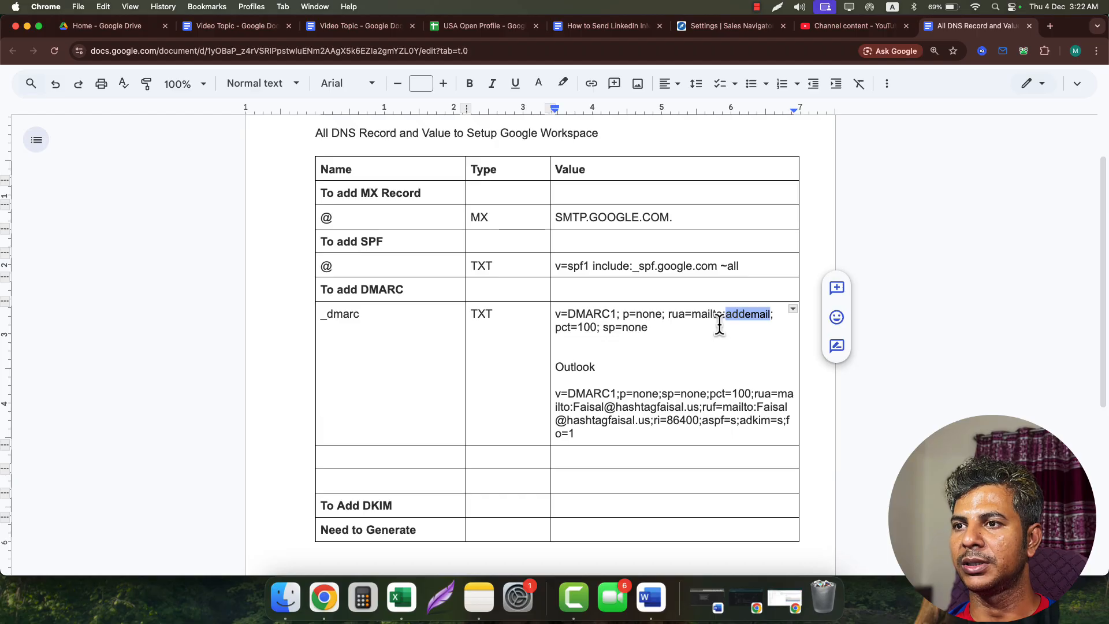
- Start a new user in the Admin console with bexven.us as the email domain
left_click(792, 612)
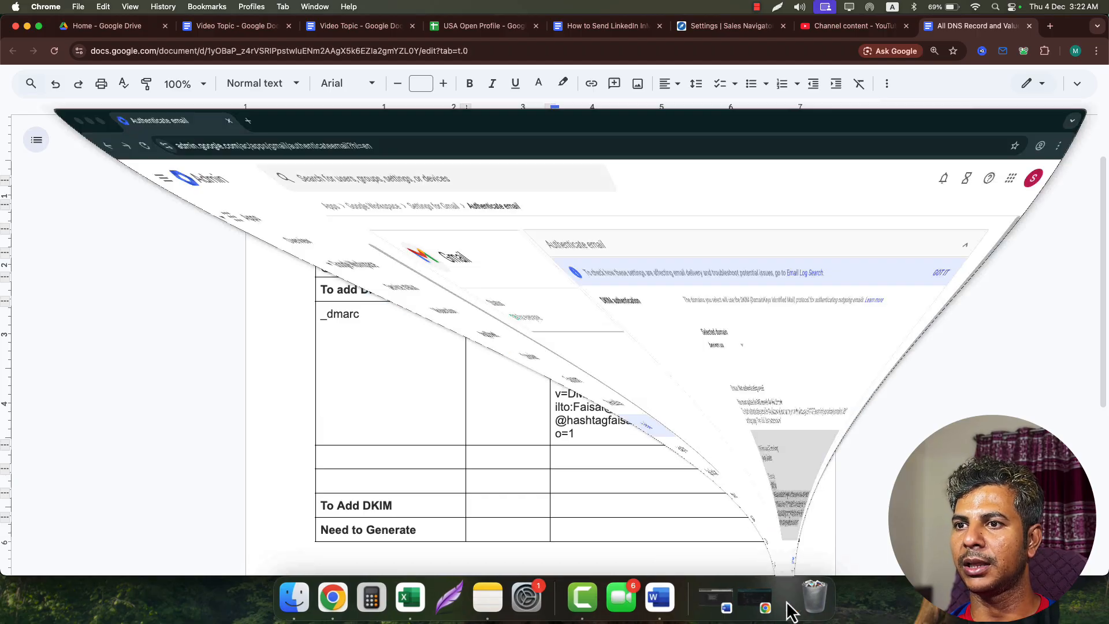
scroll(34, 124, "up", 3)
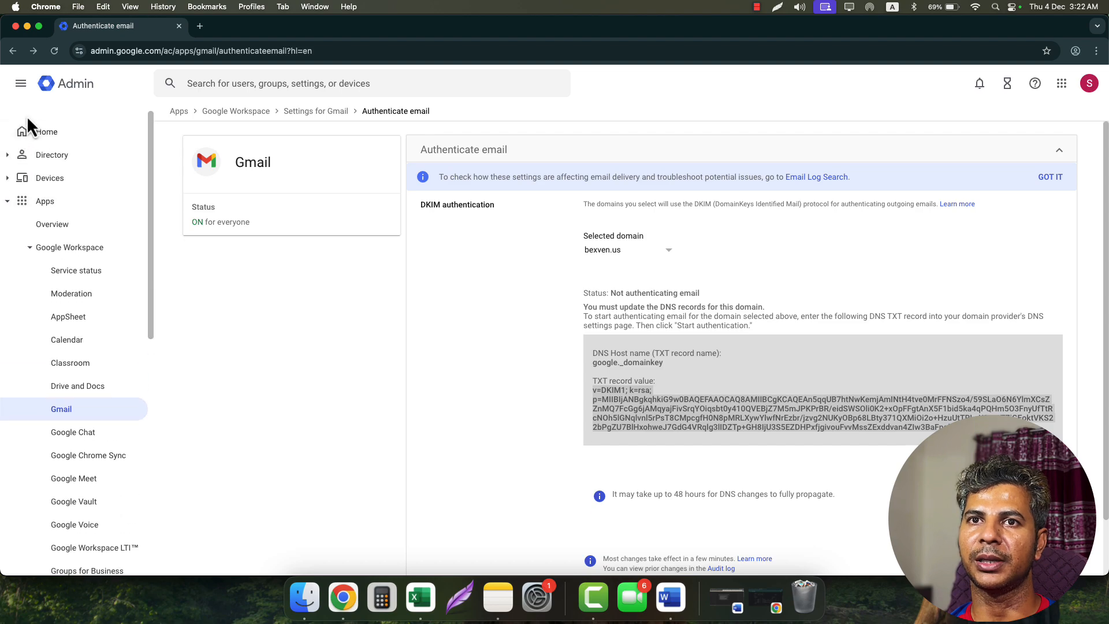
left_click(40, 133)
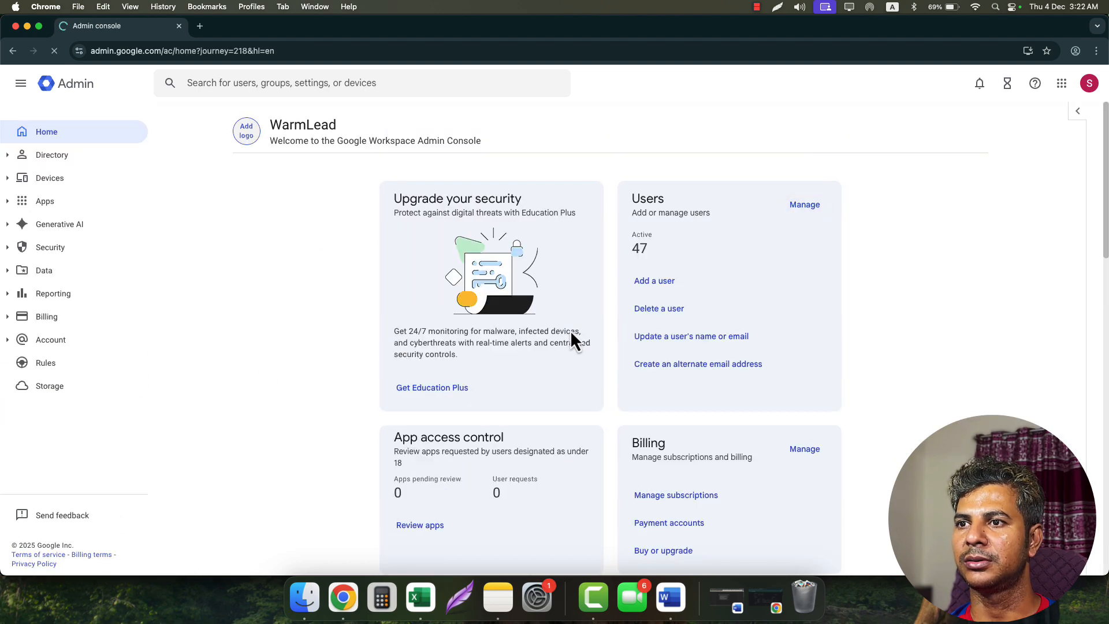
left_click(656, 282)
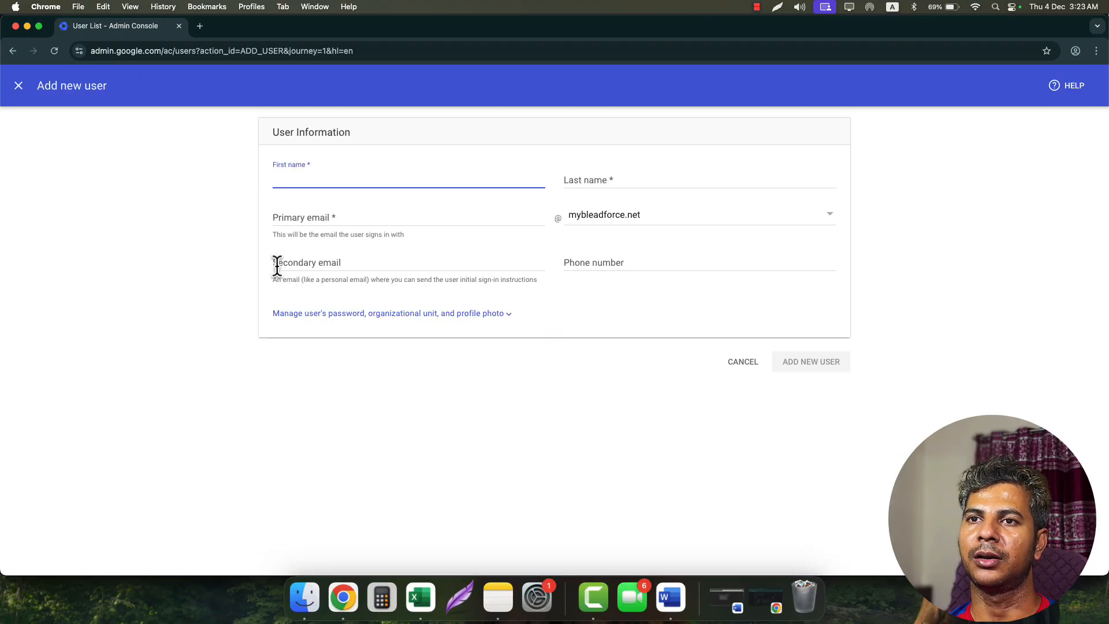
left_click(658, 223)
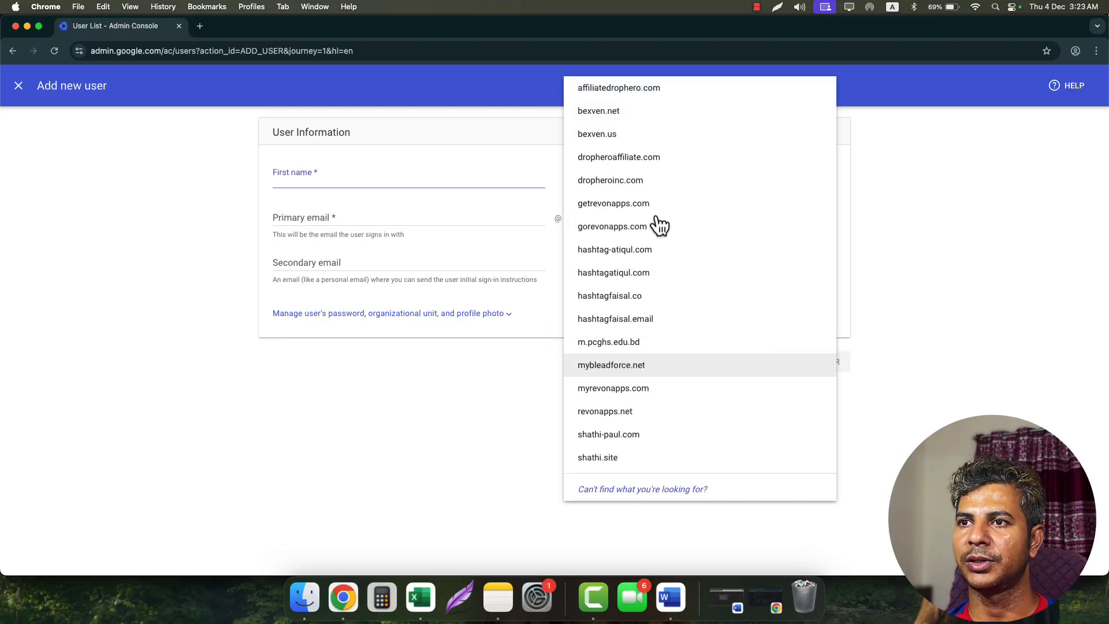
left_click(629, 138)
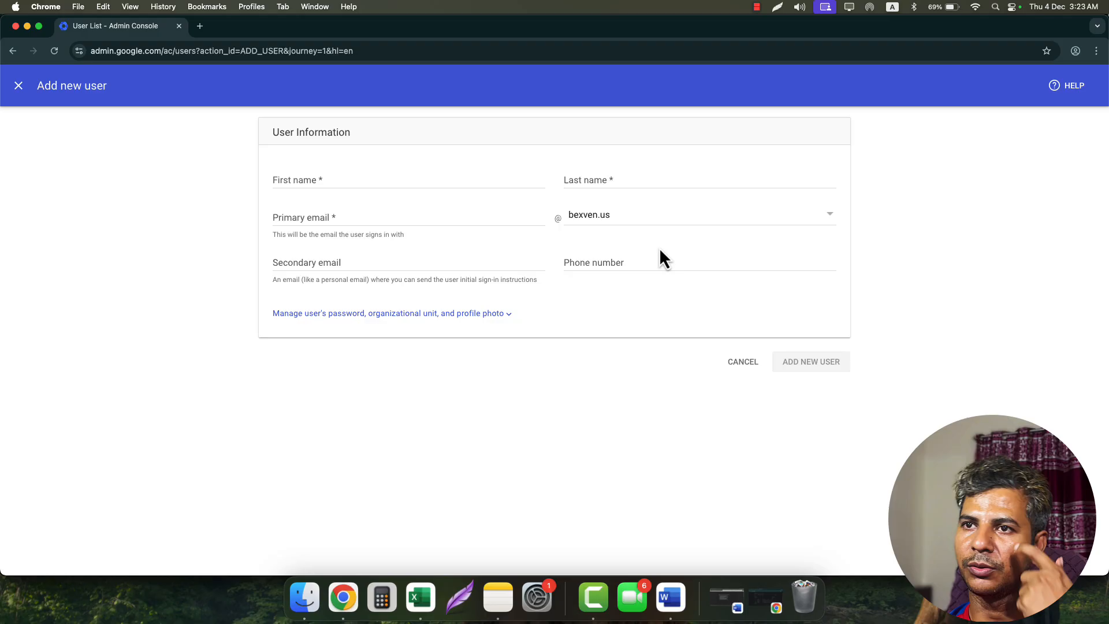
left_click(354, 185)
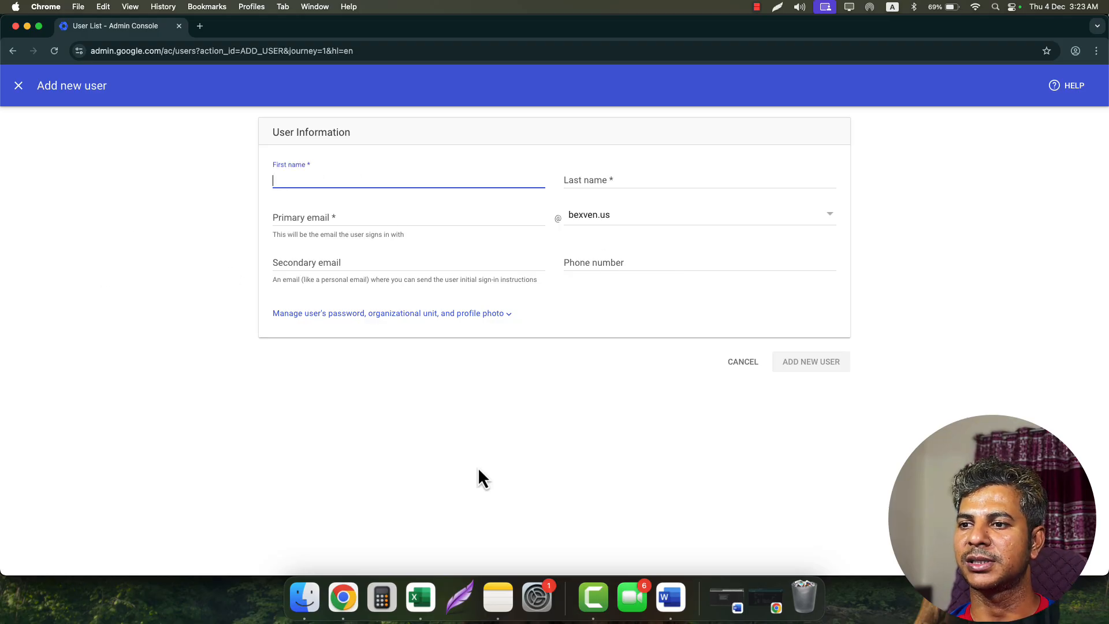
- Copy the user's full name from the Domain for Bexven spreadsheet
left_click(726, 607)
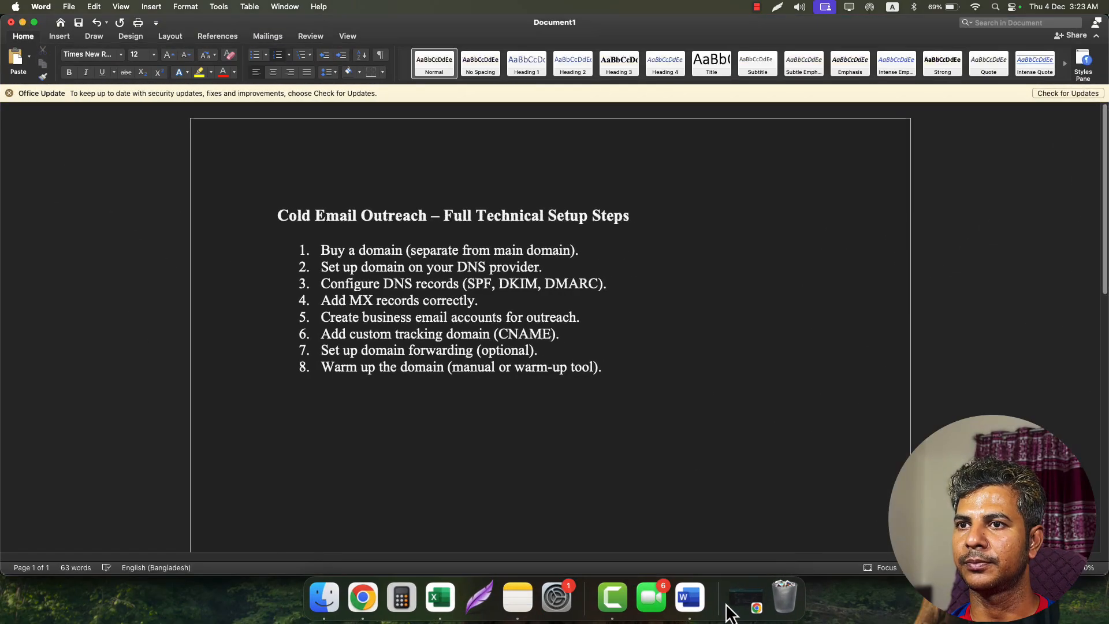
left_click(737, 608)
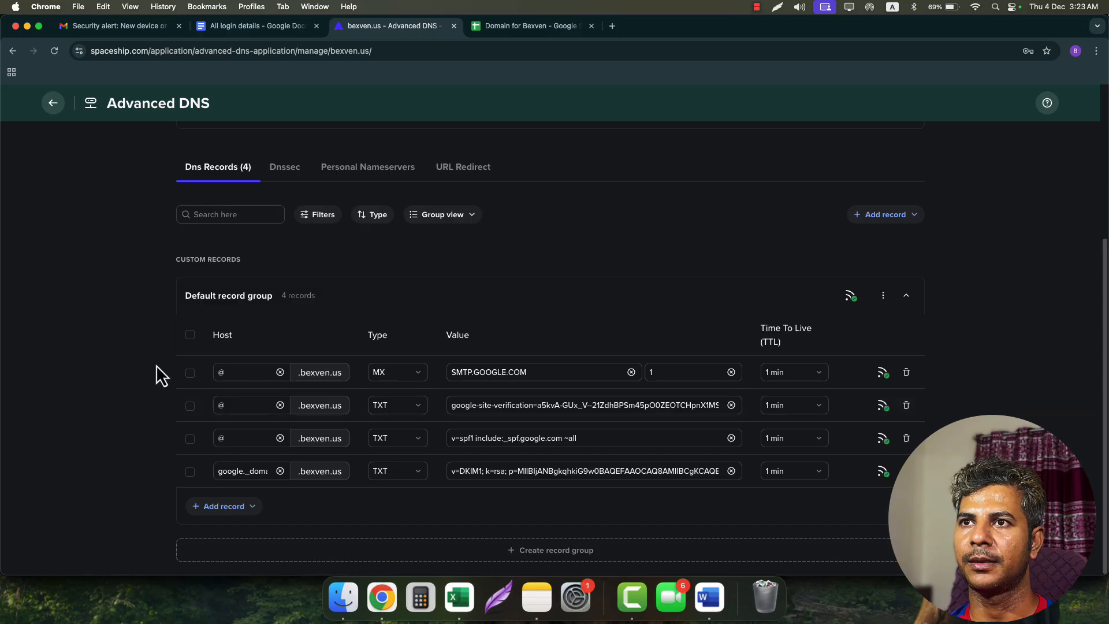
left_click(509, 26)
left_click(341, 195)
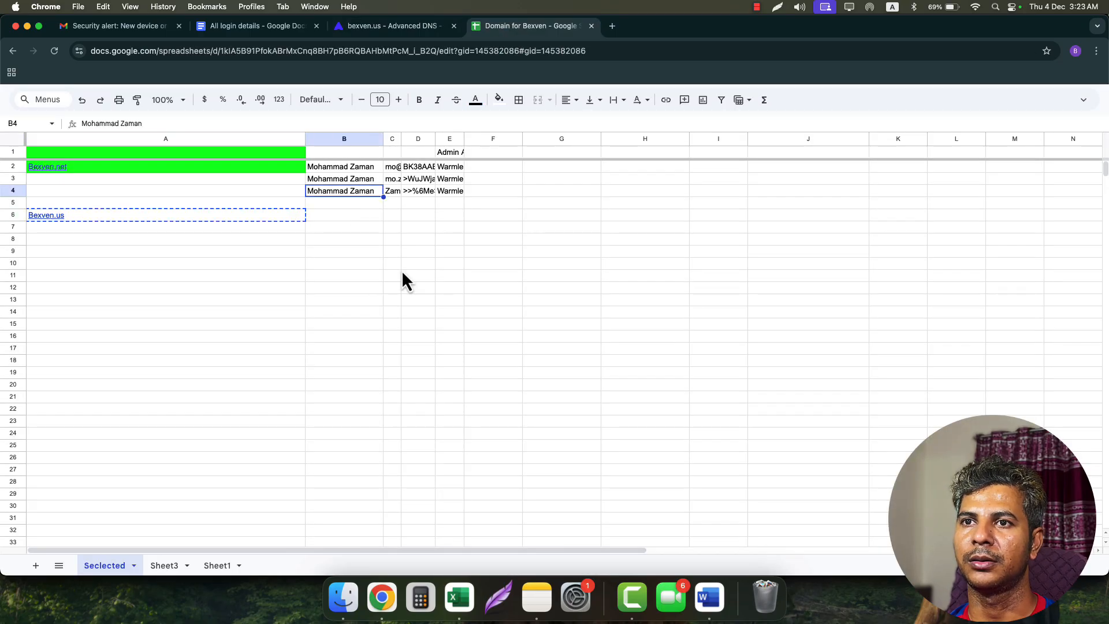
key("super+c")
left_click(28, 27)
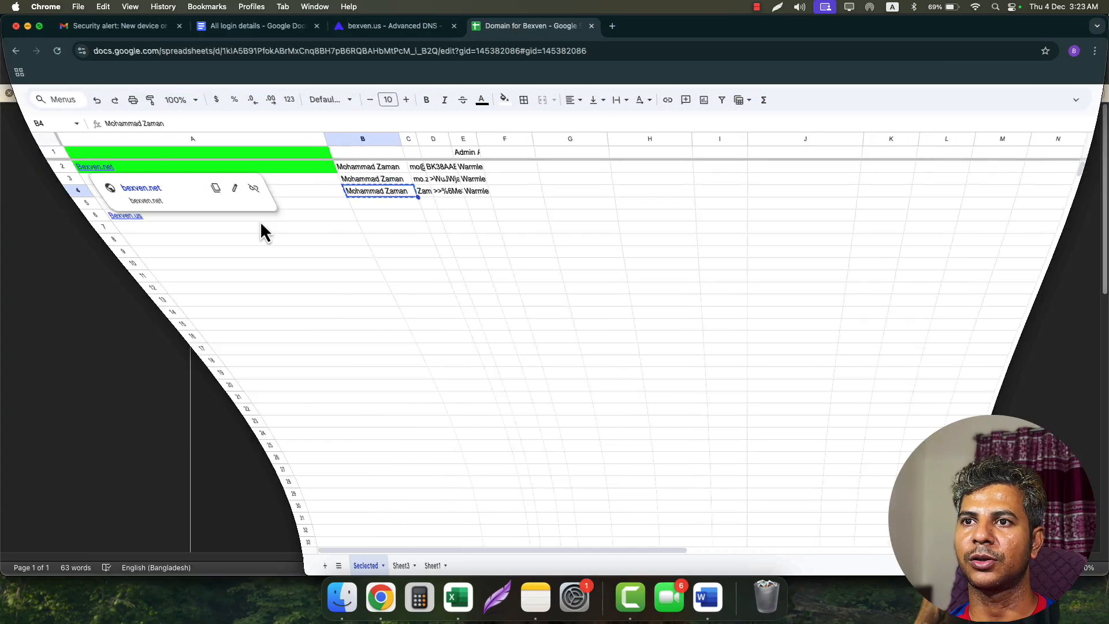
- Split the pasted full name into First and Last name, shorten the email username, and add the user
key("super+v")
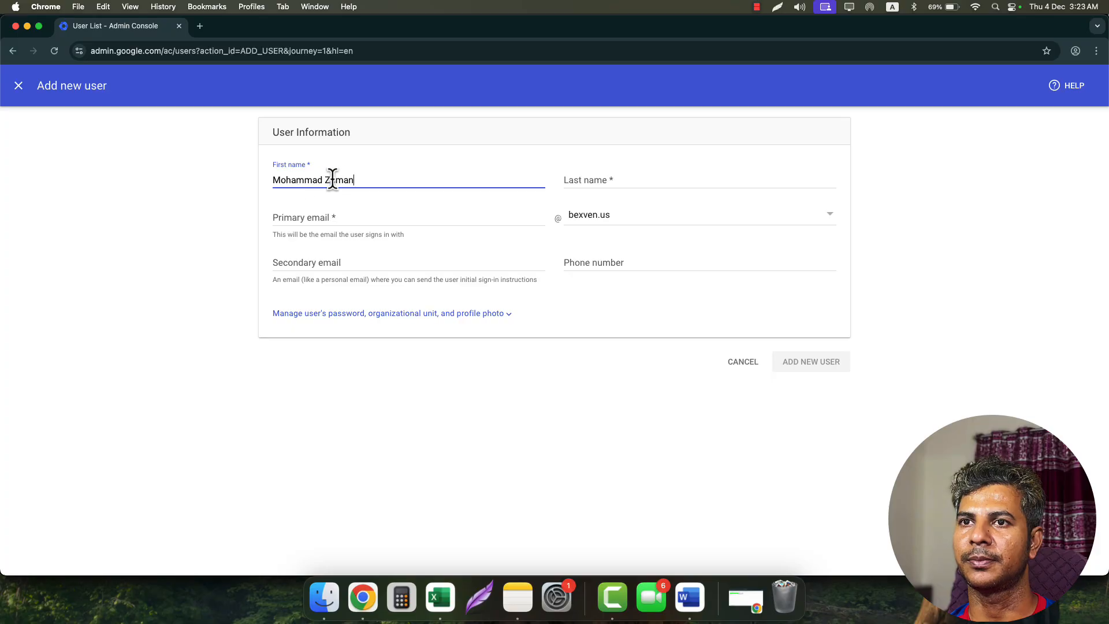
double_click(332, 179)
key("super+x")
left_click(603, 180)
key("super+v")
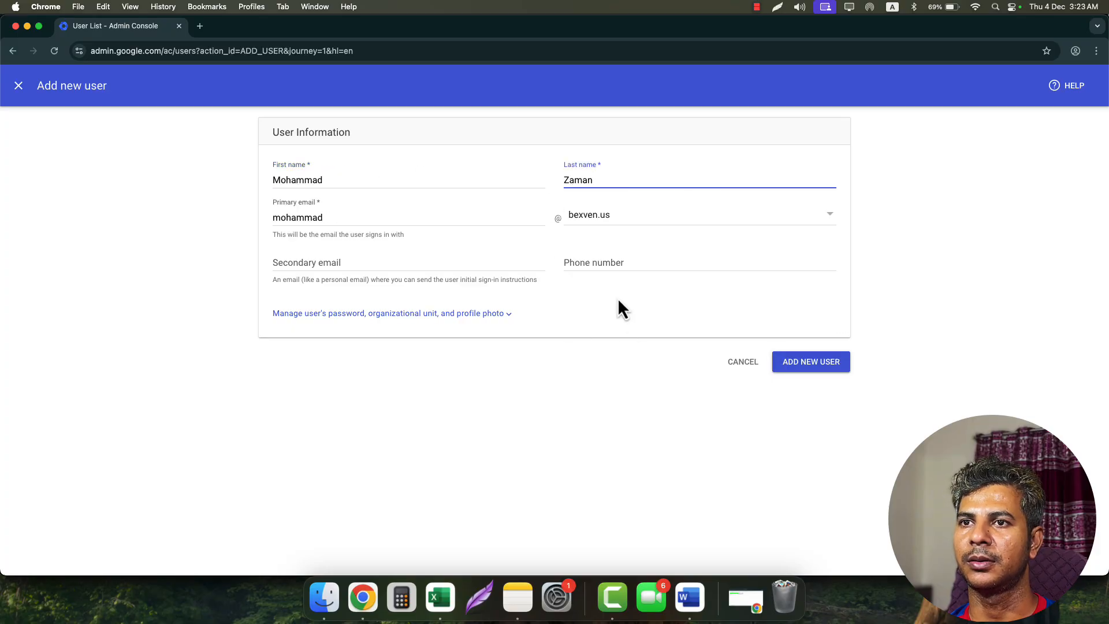
left_click_drag(287, 219, 386, 218)
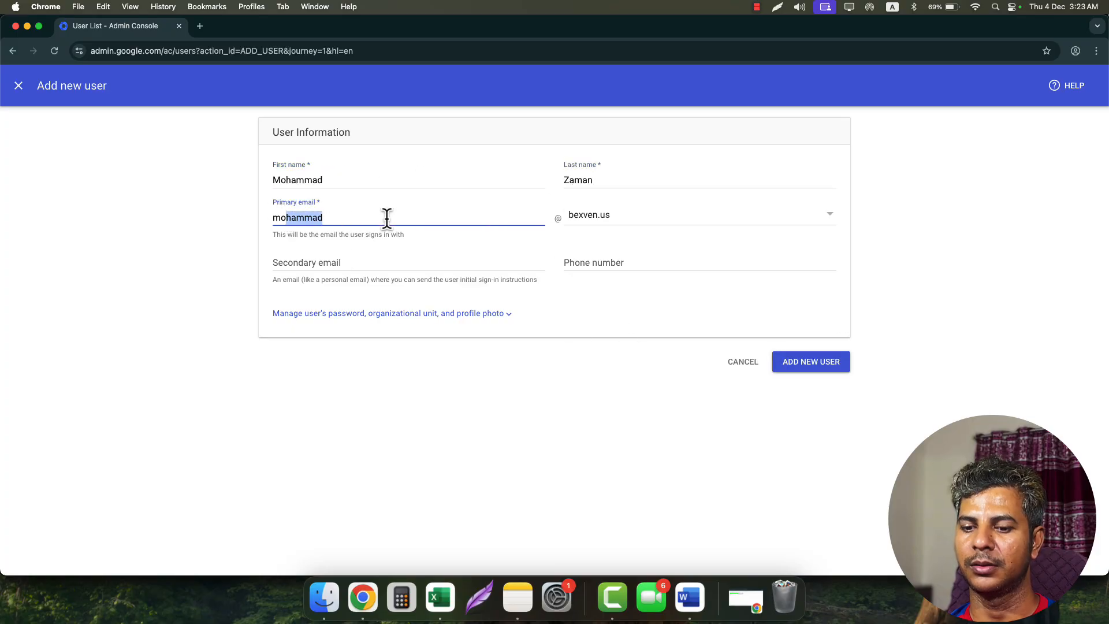
key("BackSpace")
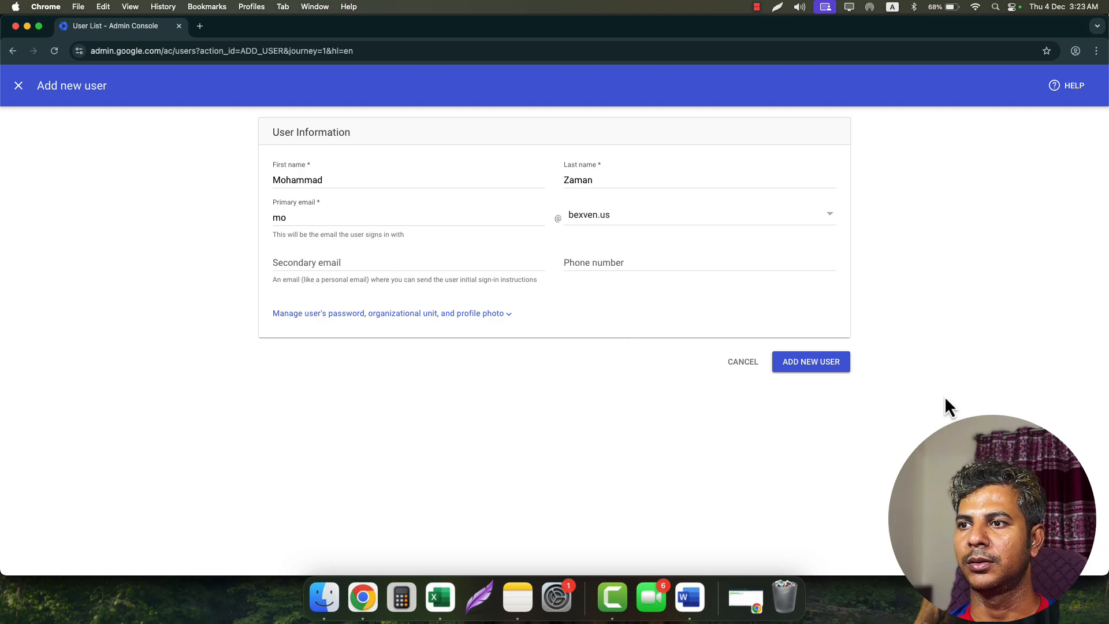
left_click(807, 366)
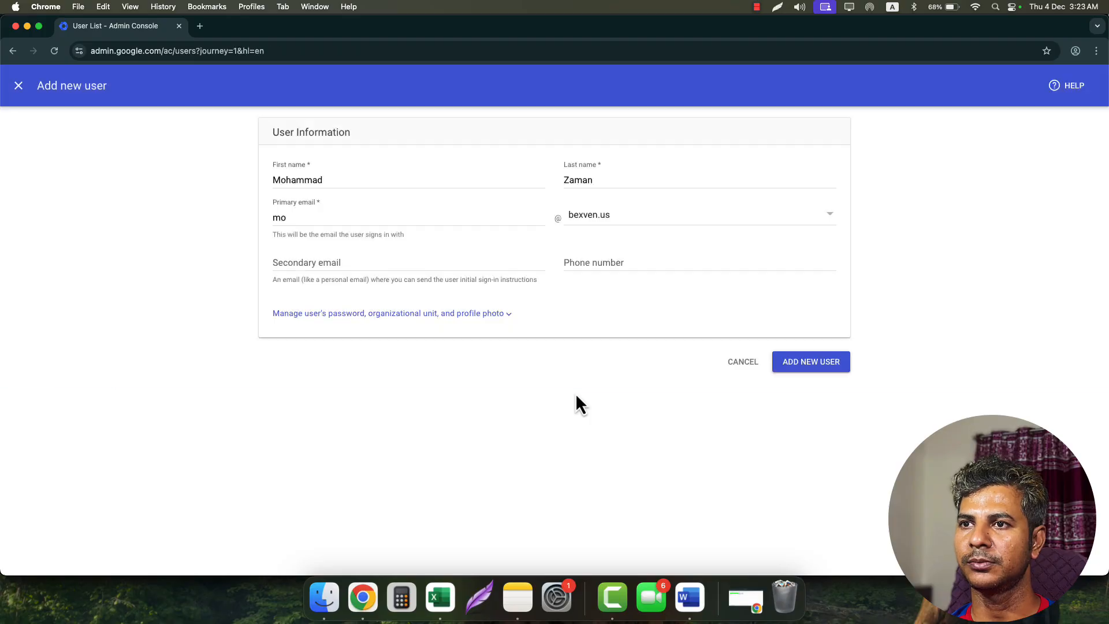
left_click_drag(508, 222, 567, 225)
key("super+c")
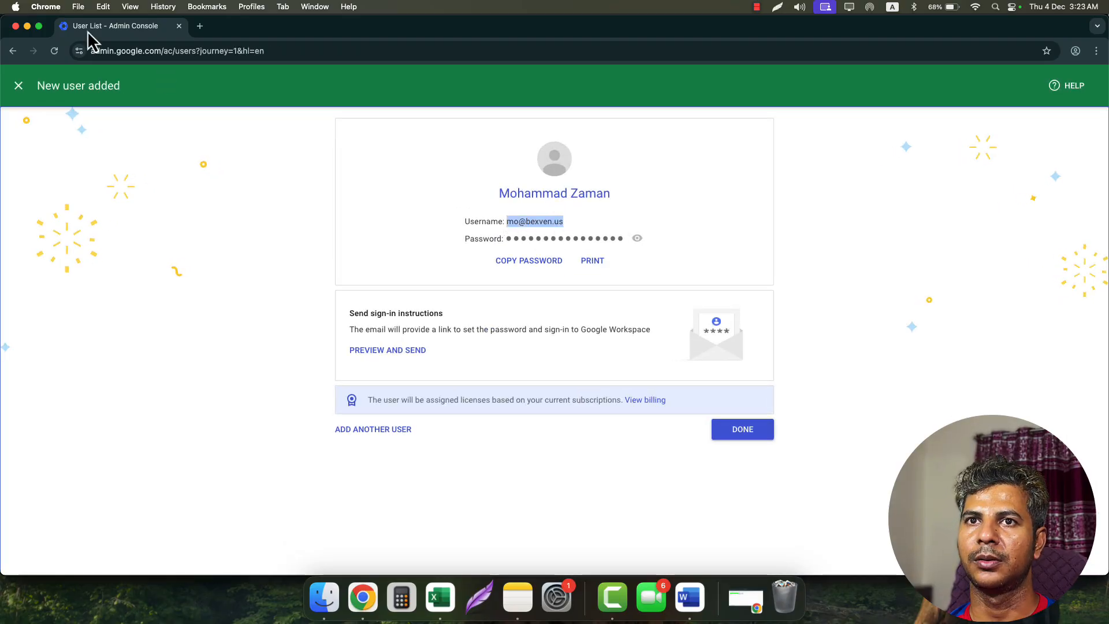
- Record the new user's email in C6 and password in D6
left_click(27, 26)
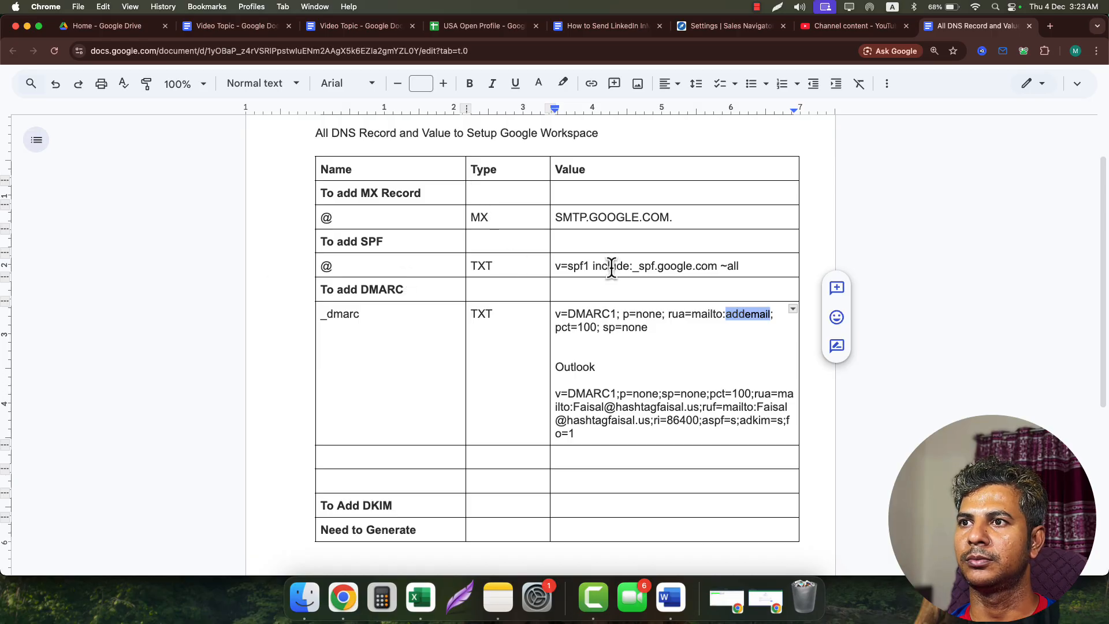
left_click(727, 604)
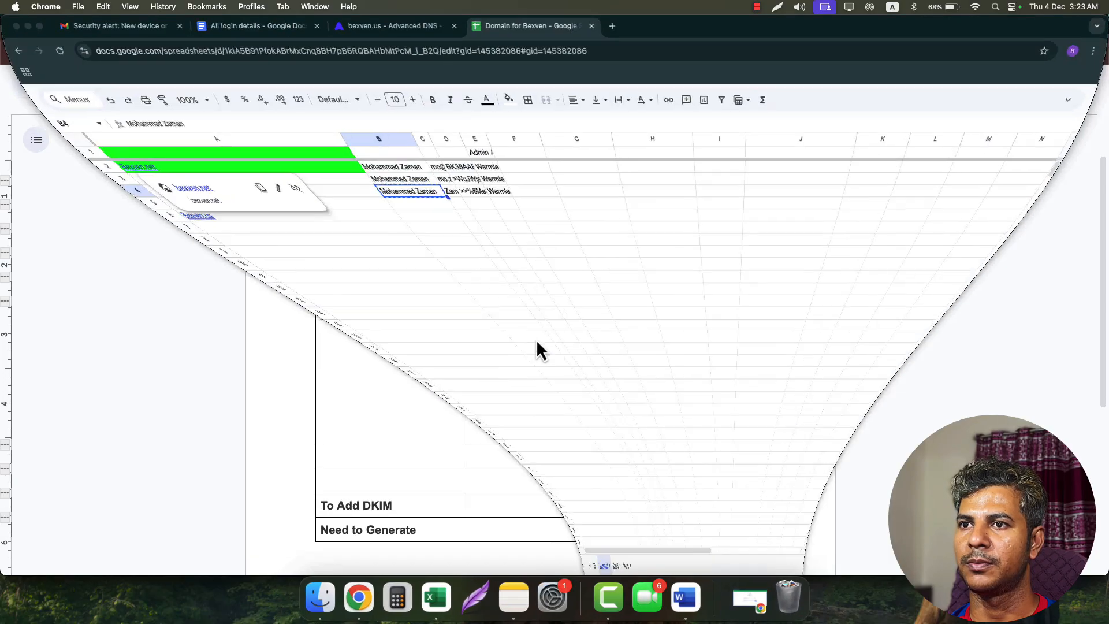
left_click(327, 218)
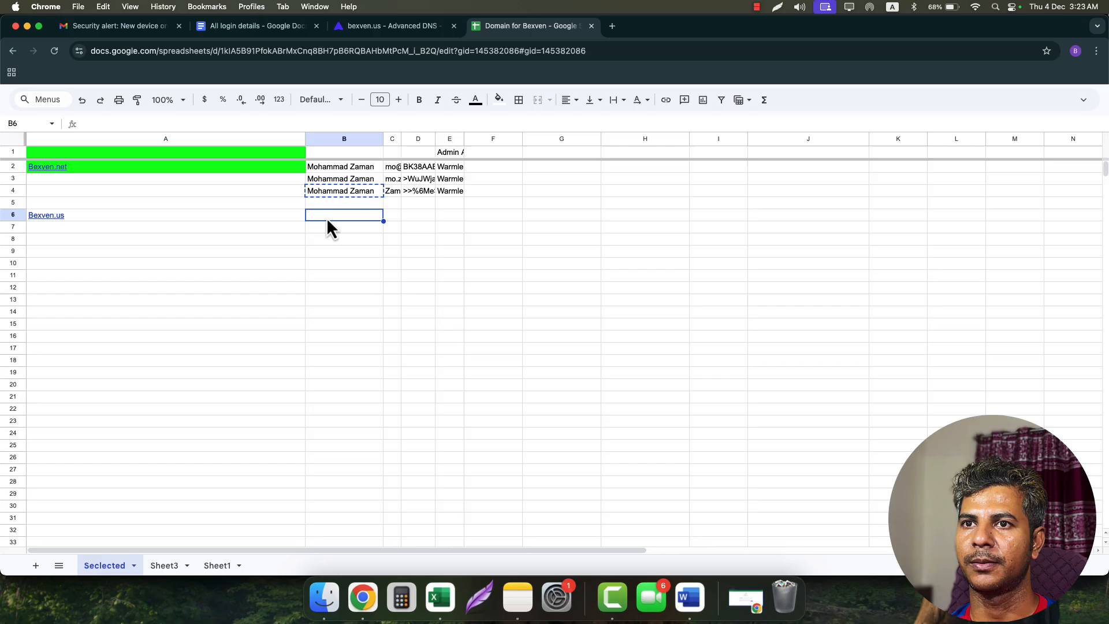
double_click(393, 217)
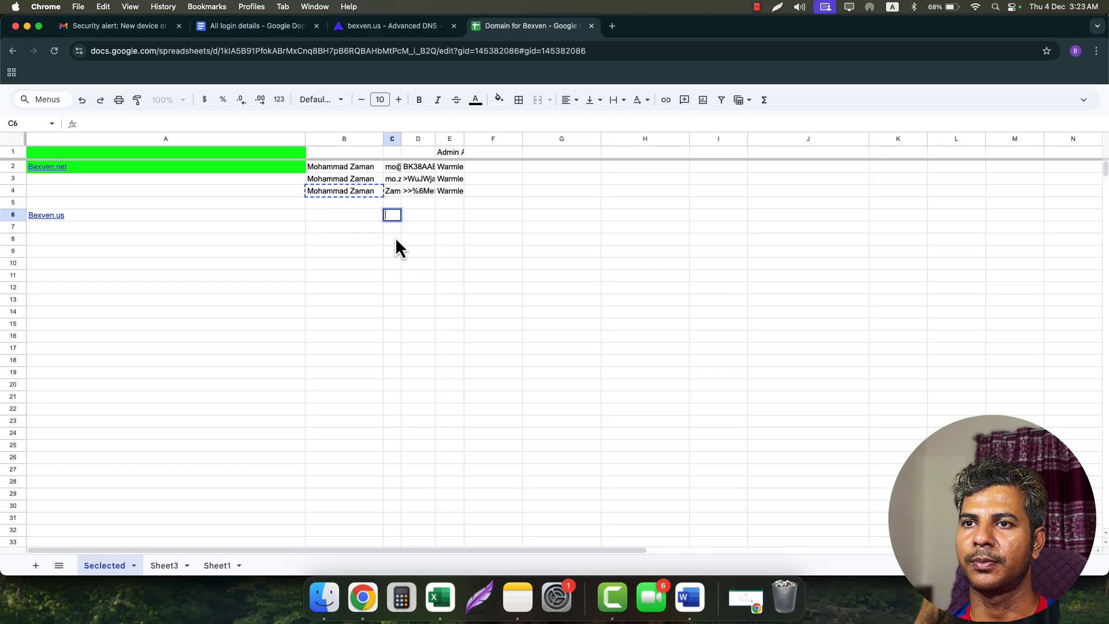
key("super+v")
left_click(407, 219)
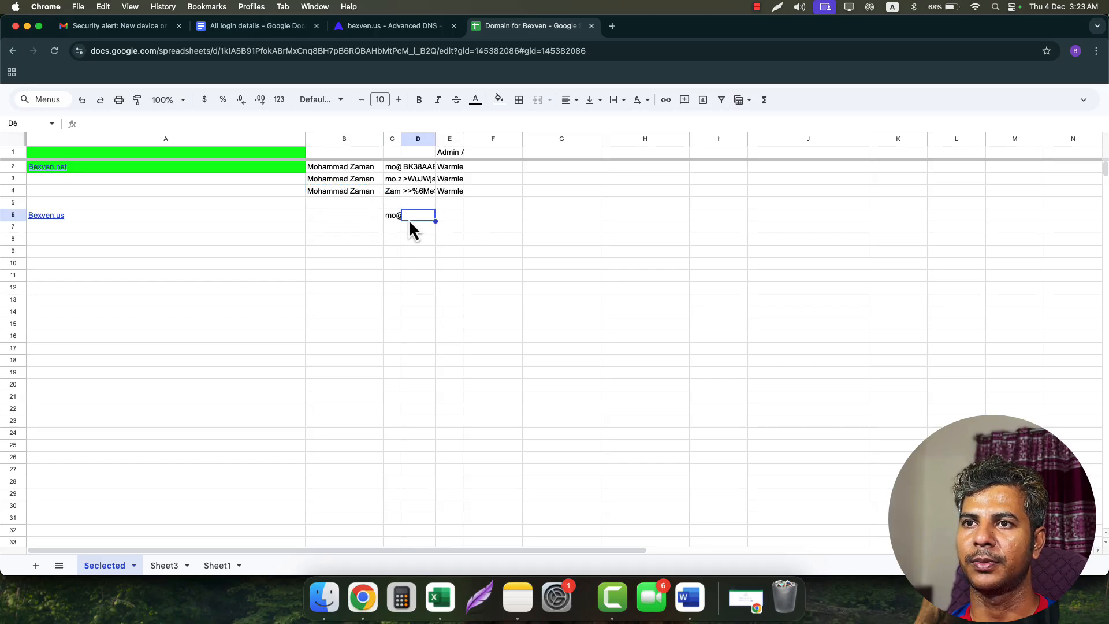
left_click(748, 598)
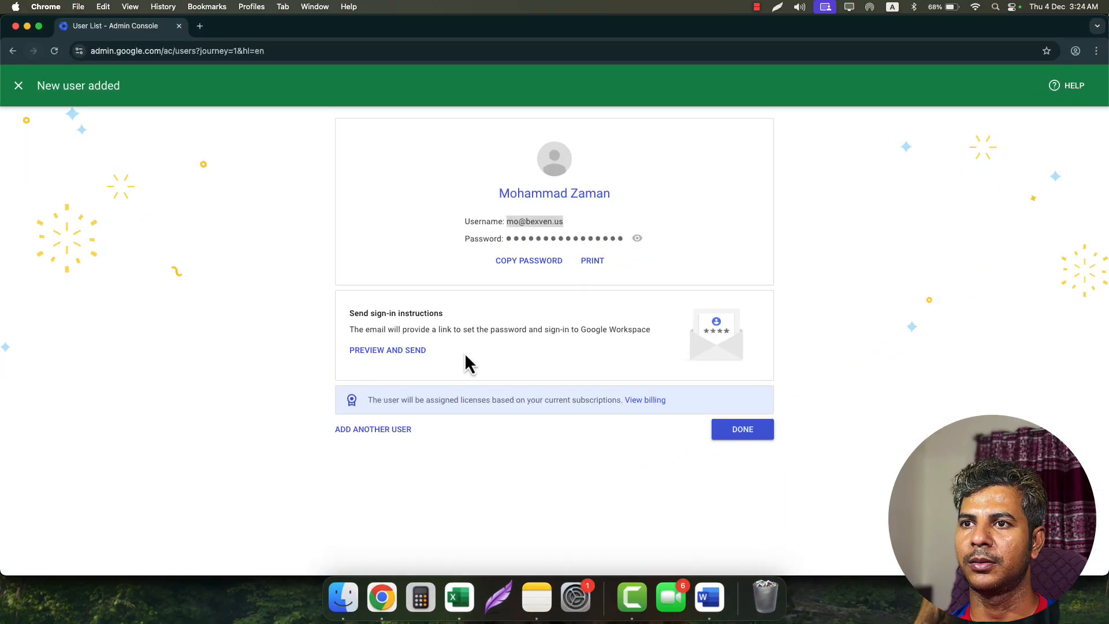
left_click(527, 265)
left_click(27, 27)
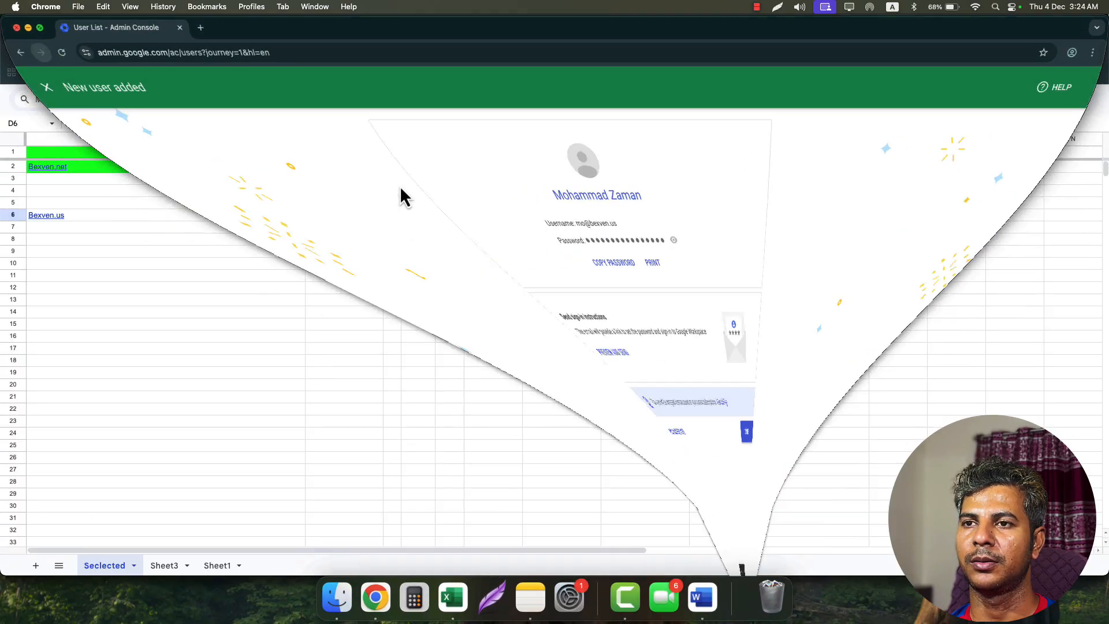
key("super+v")
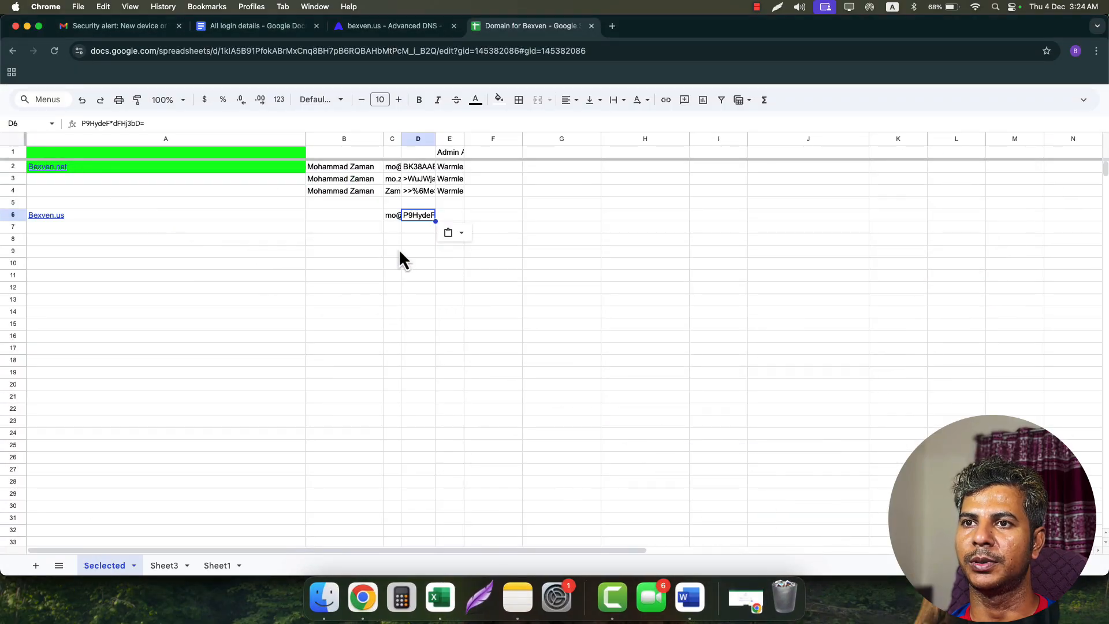
- Copy the full name from B4 into cells B6 to B8
left_click(362, 196)
key("super+c")
left_click_drag(358, 215, 355, 237)
key("super+v")
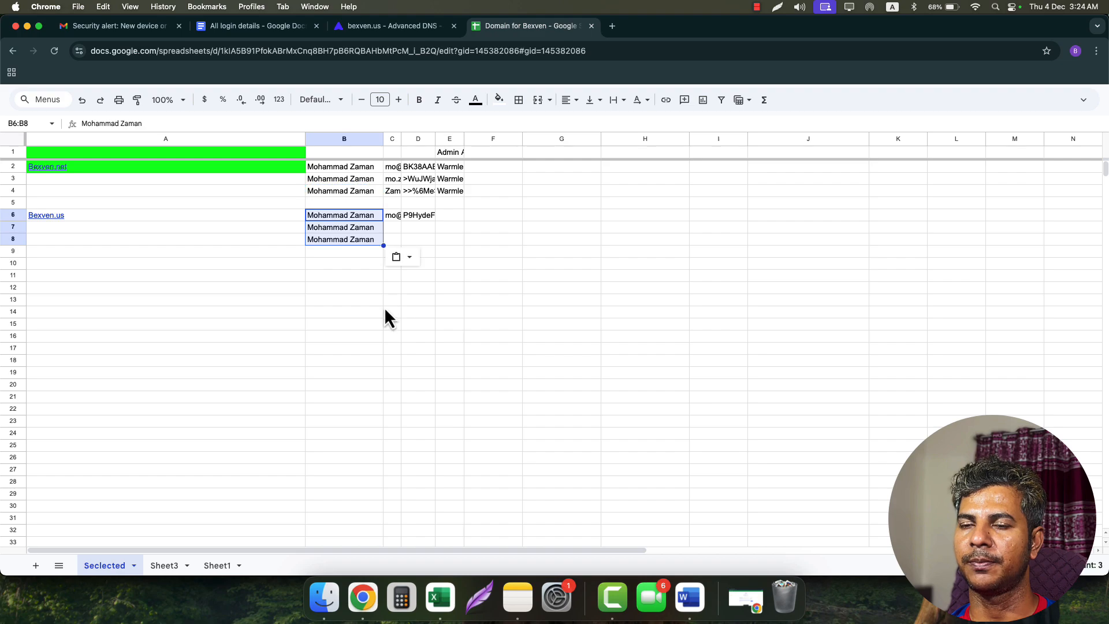
left_click(392, 228)
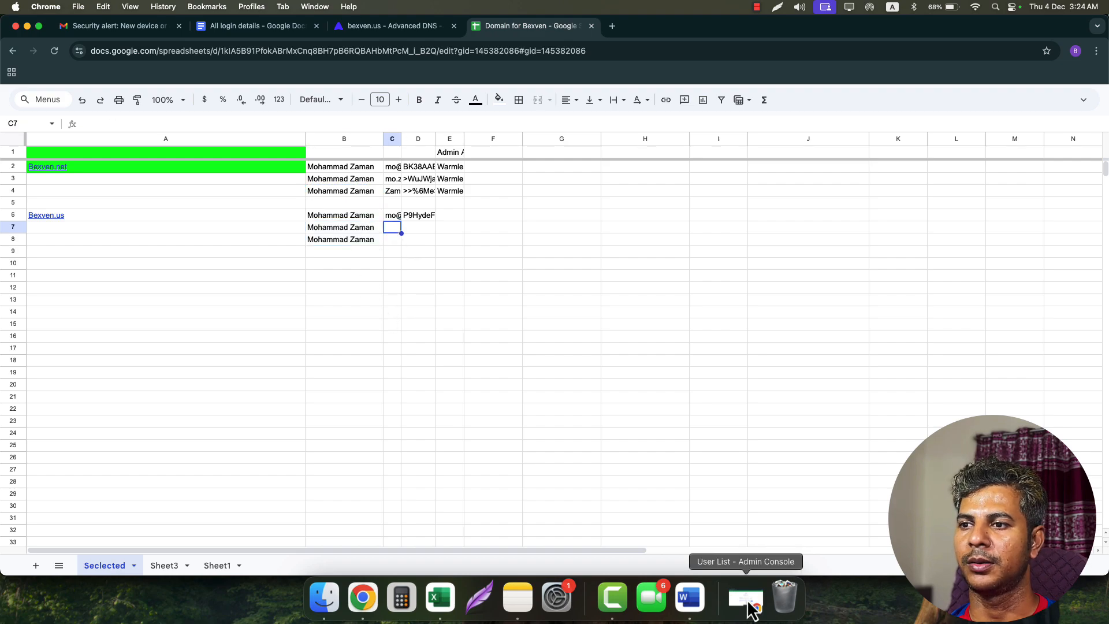
left_click(747, 601)
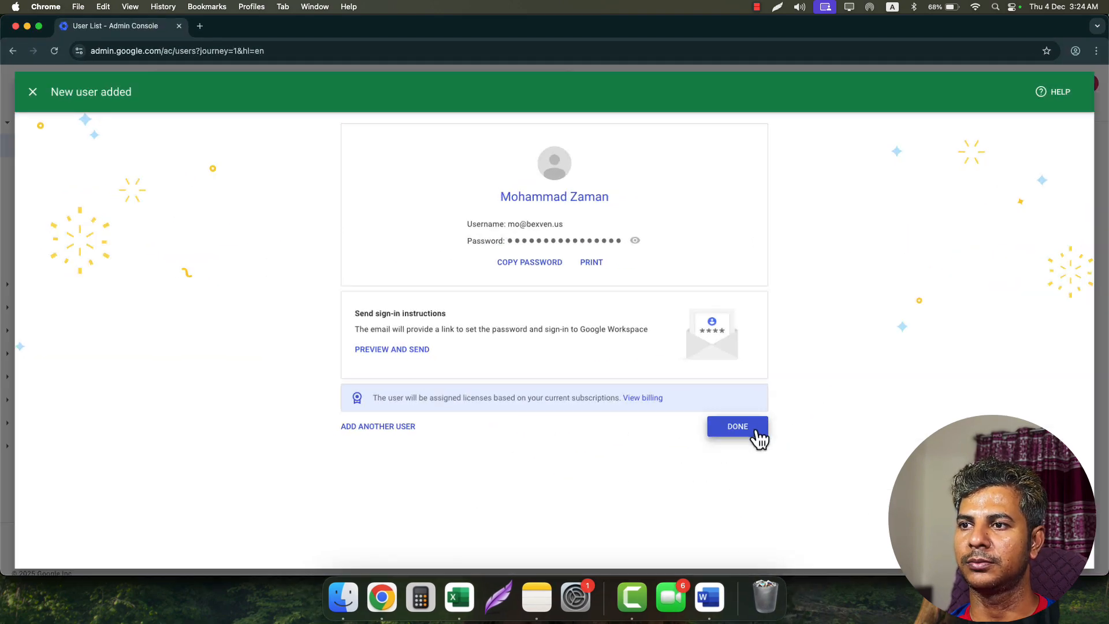
- Close the confirmation and start another new user on bexven.us
left_click(757, 433)
left_click(351, 173)
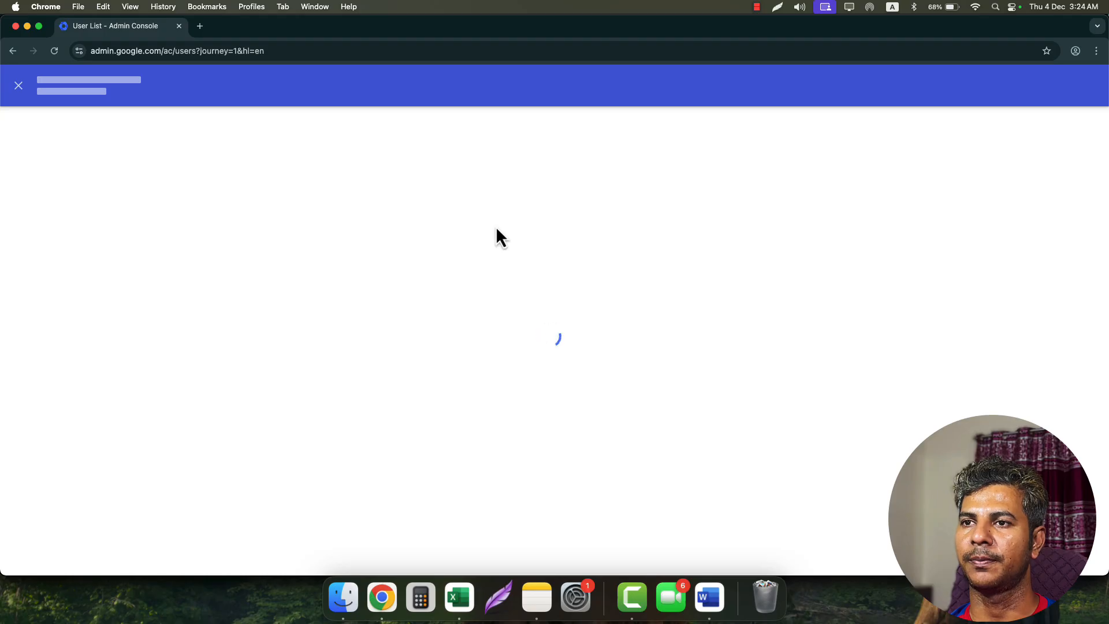
left_click(674, 224)
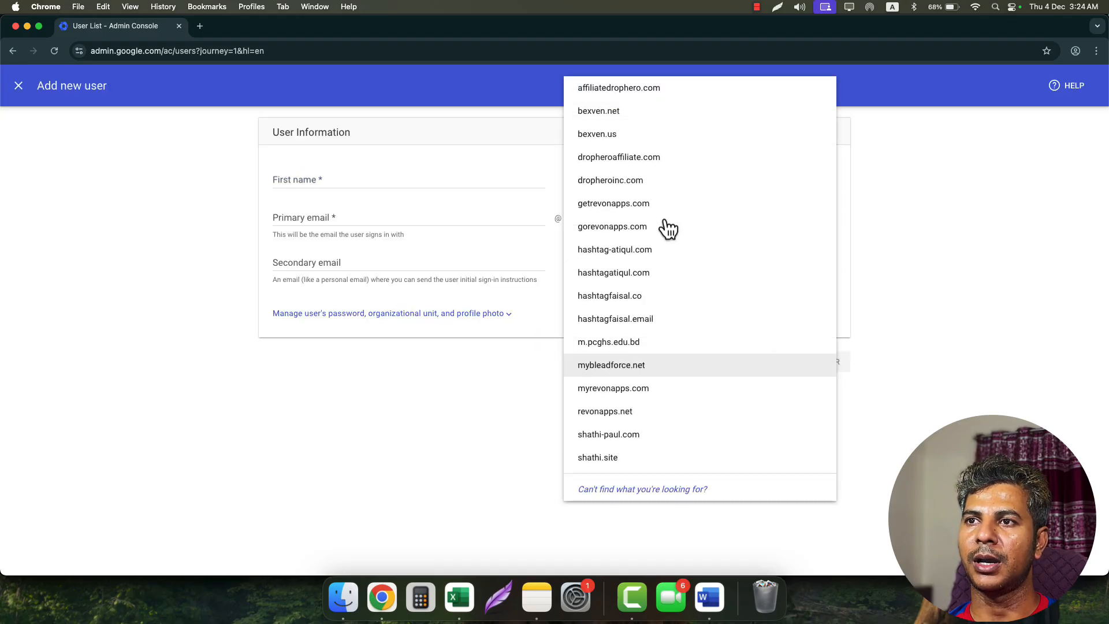
left_click(597, 134)
left_click(325, 184)
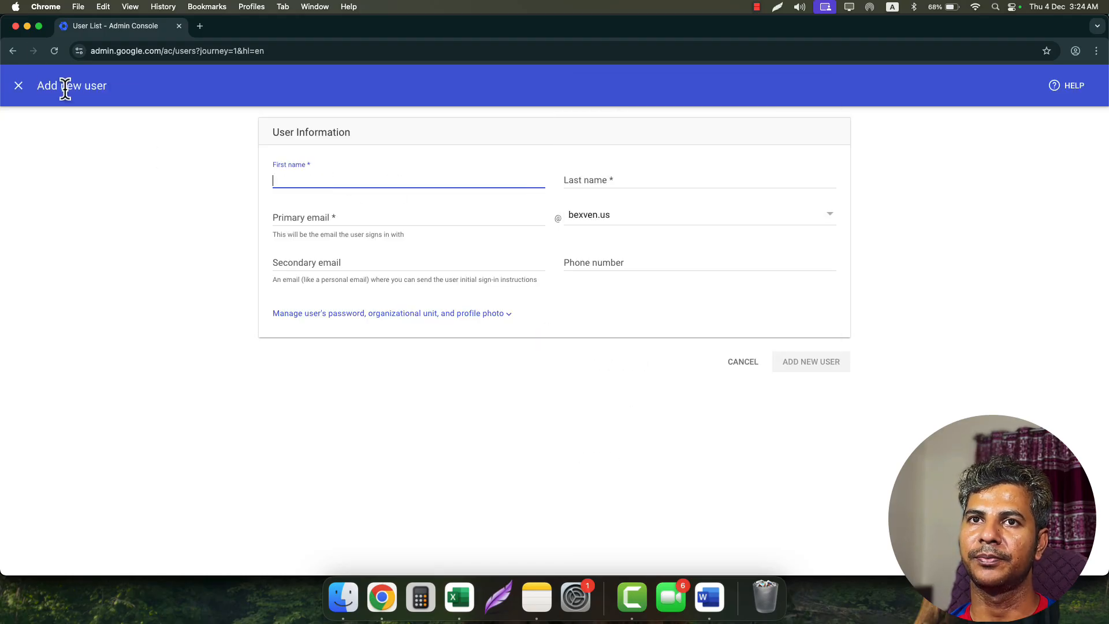
- Fill First and Last name with the full name copied from cell B7
left_click(27, 26)
left_click(360, 230)
key("super+c")
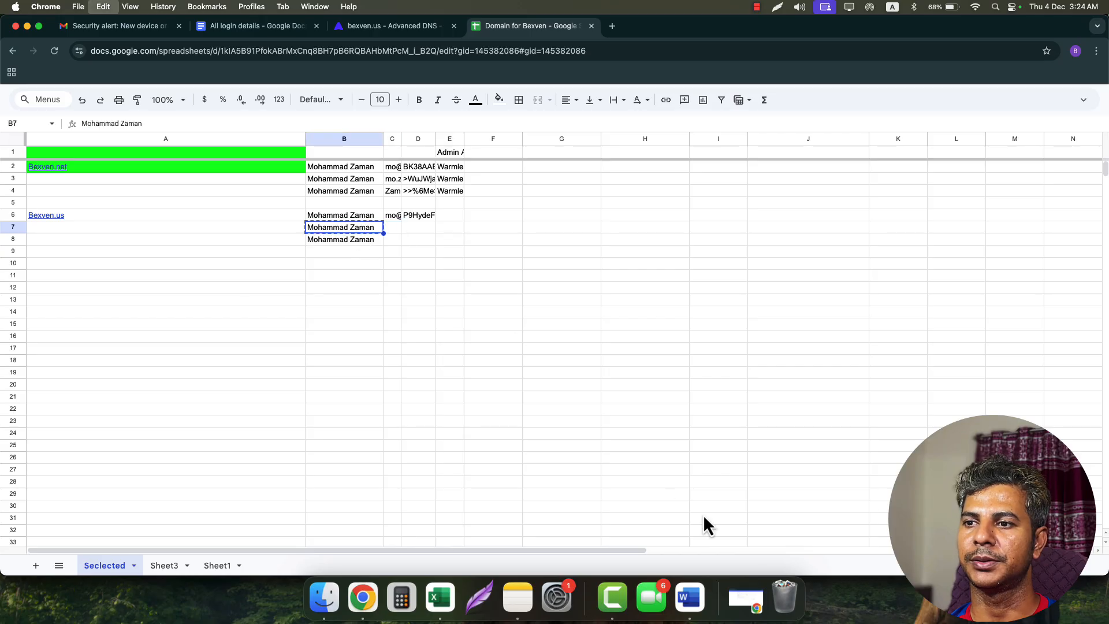
left_click(760, 608)
left_click(339, 186)
key("super+v")
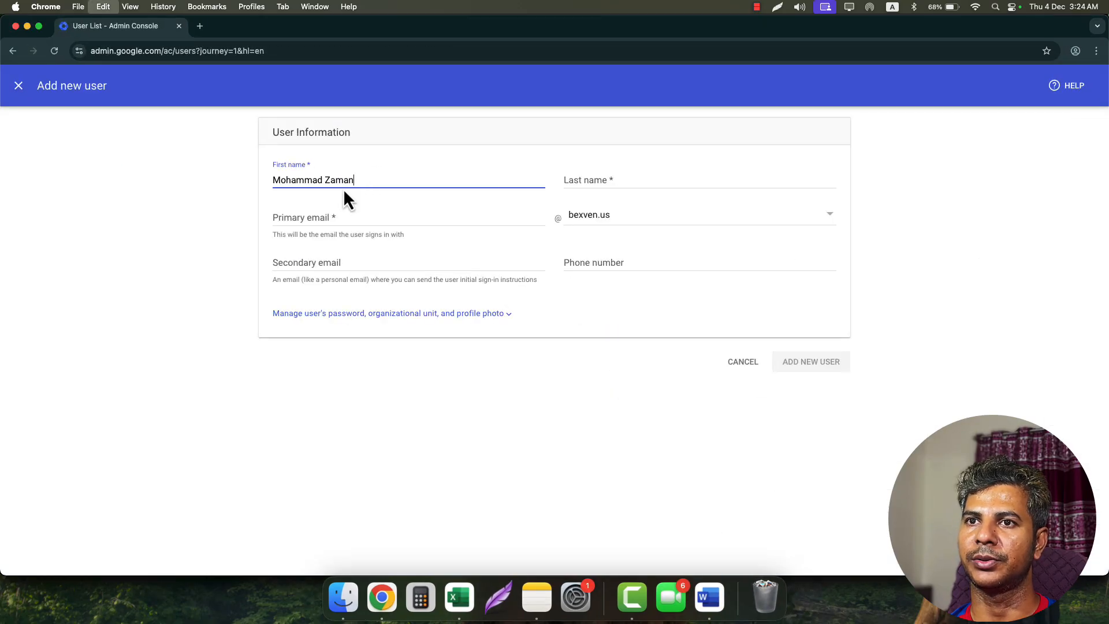
key("super+x")
left_click(587, 180)
key("super+v")
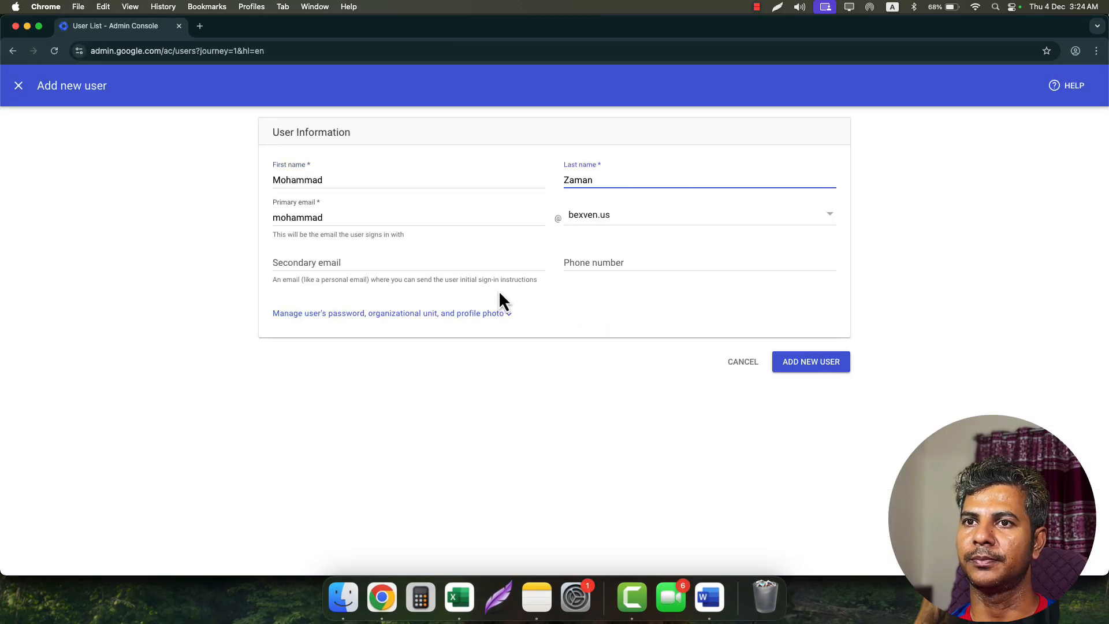
- Change the username to first name dot surname and create the second user
left_click(361, 218)
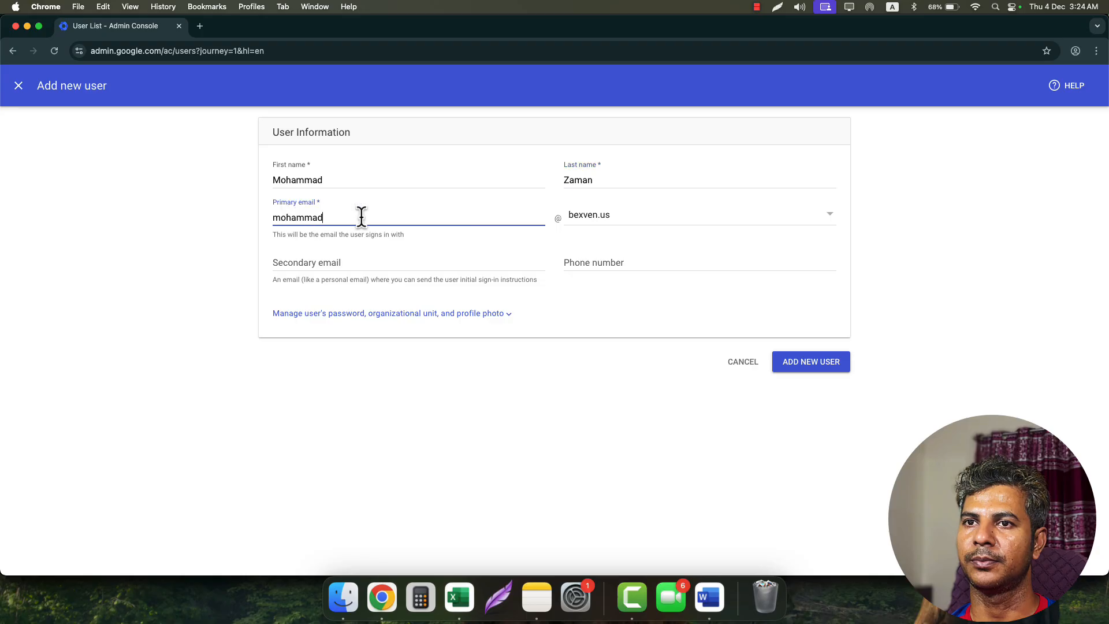
left_click_drag(290, 219, 391, 218)
type(".")
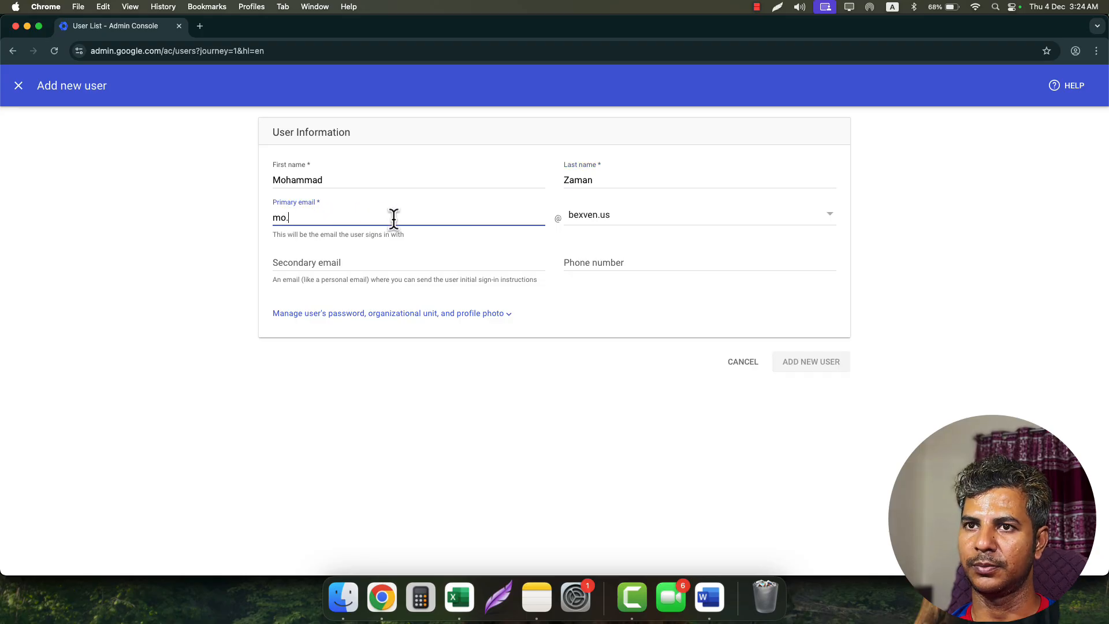
key("super+v")
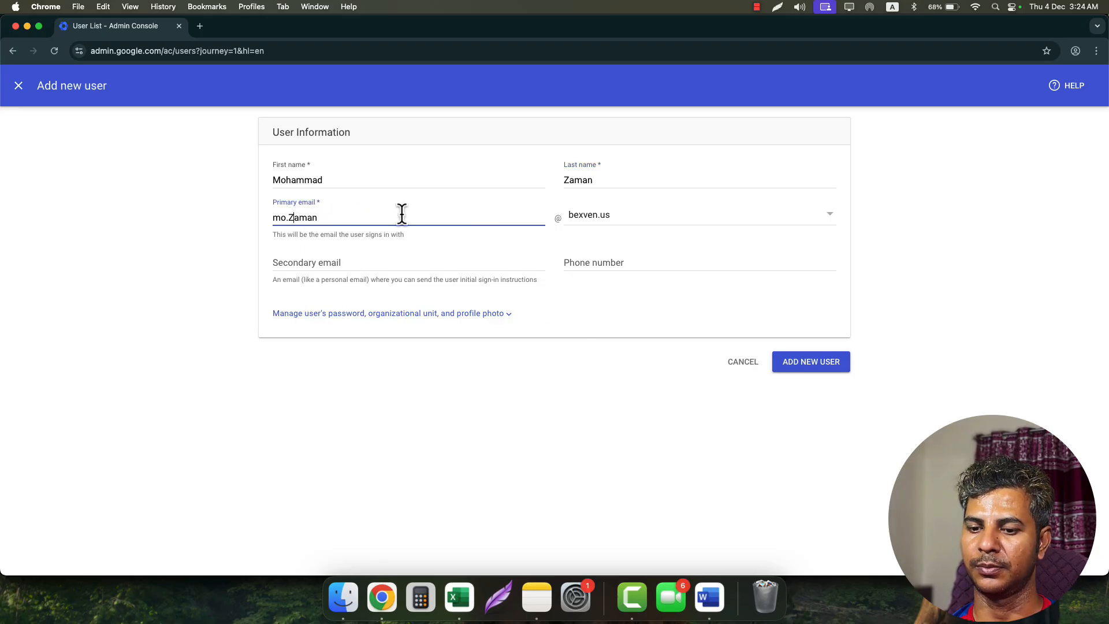
left_click(616, 300)
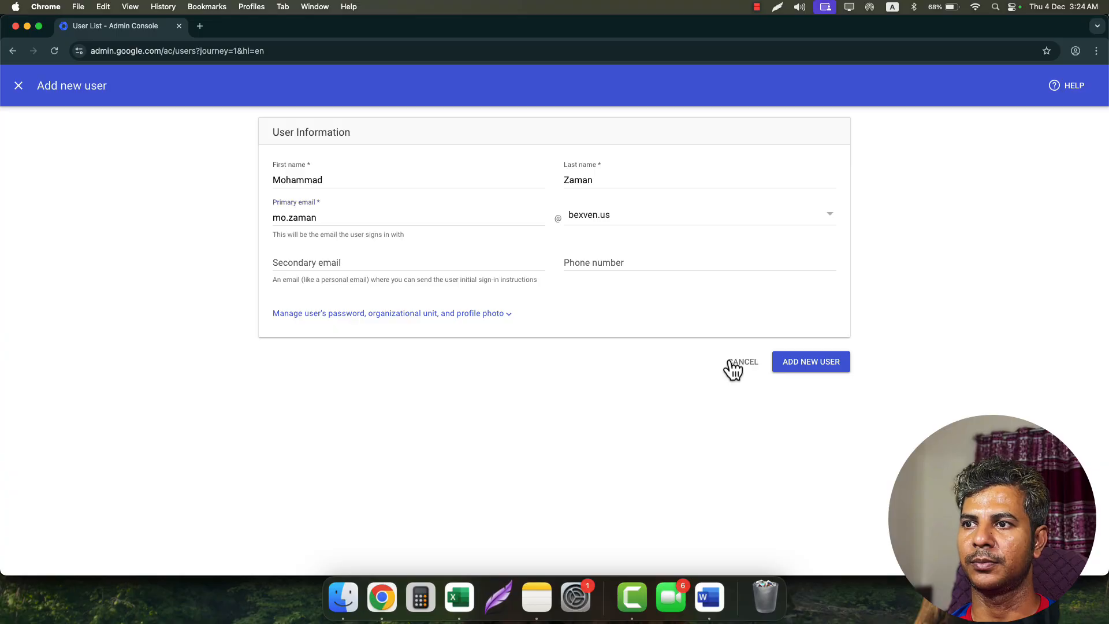
left_click(816, 362)
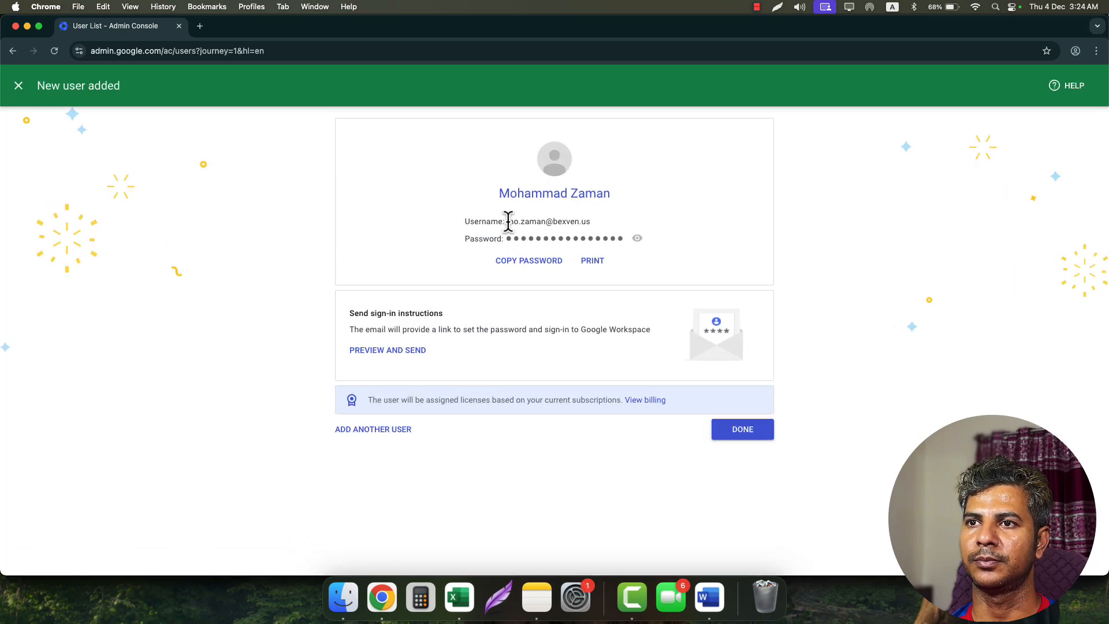
left_click_drag(508, 221, 595, 234)
key("super+c")
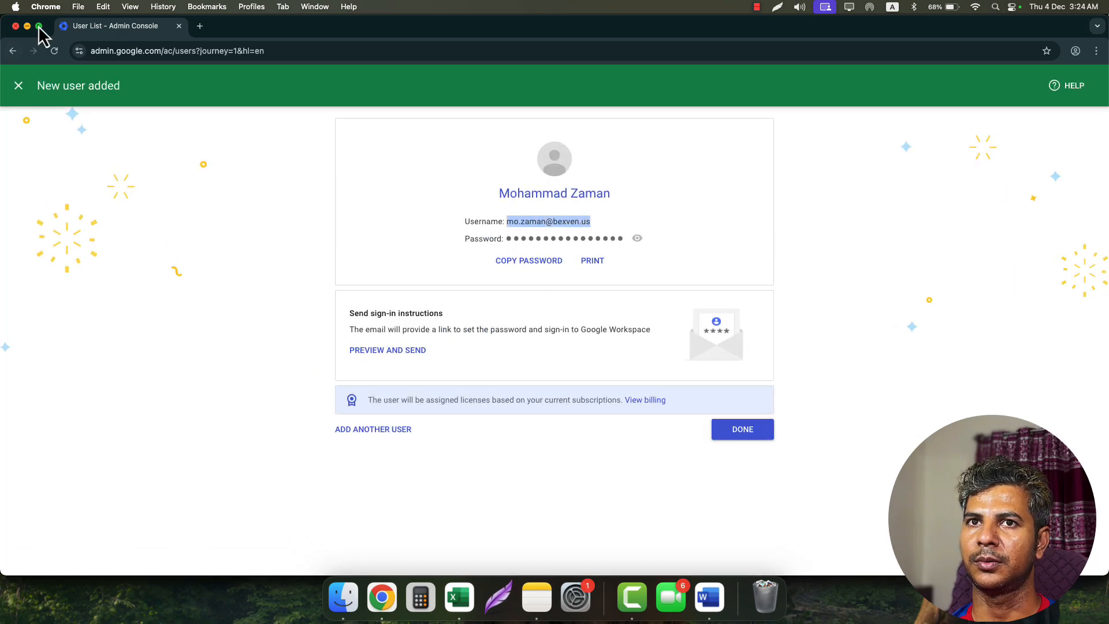
- Log the new user's username in C7 and password in D7, then begin another user
key("super+m")
left_click(391, 229)
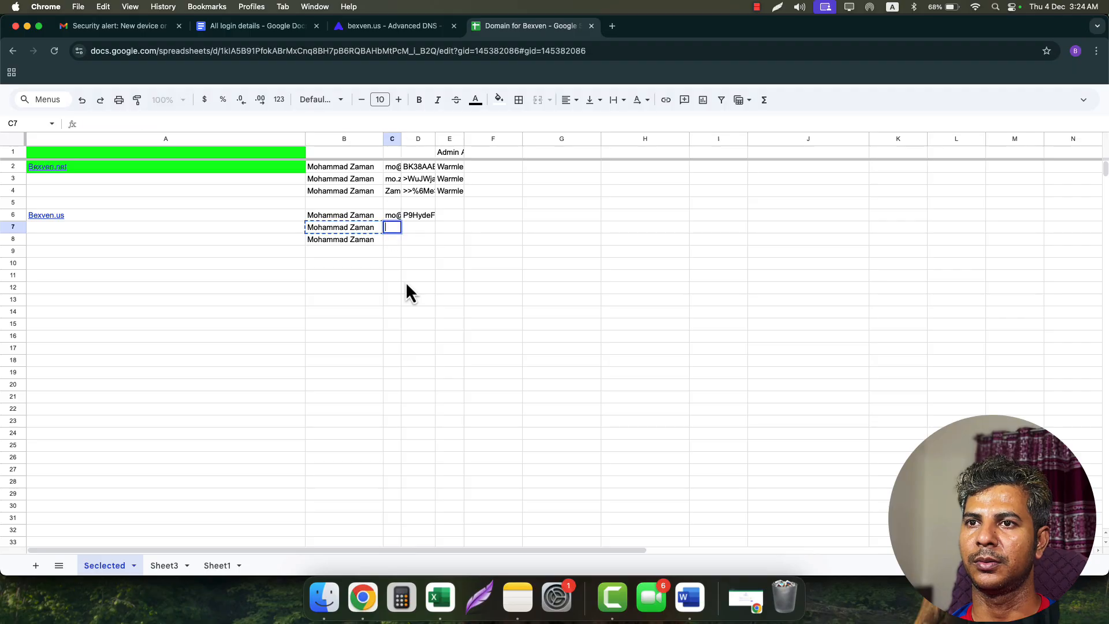
key("super+v")
key("Tab")
left_click(745, 598)
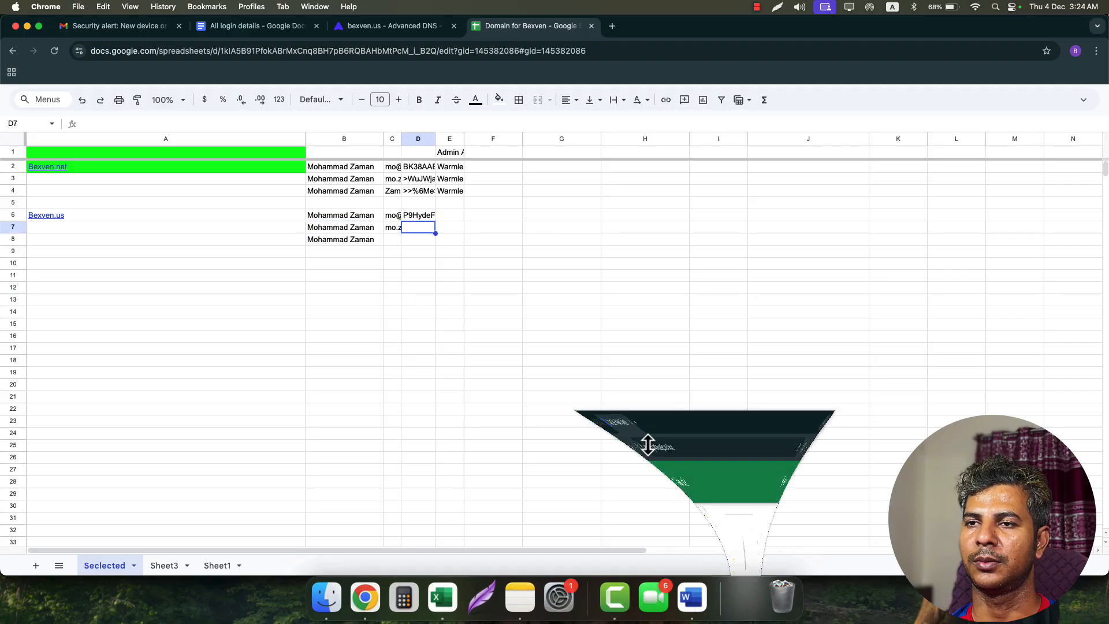
left_click(539, 263)
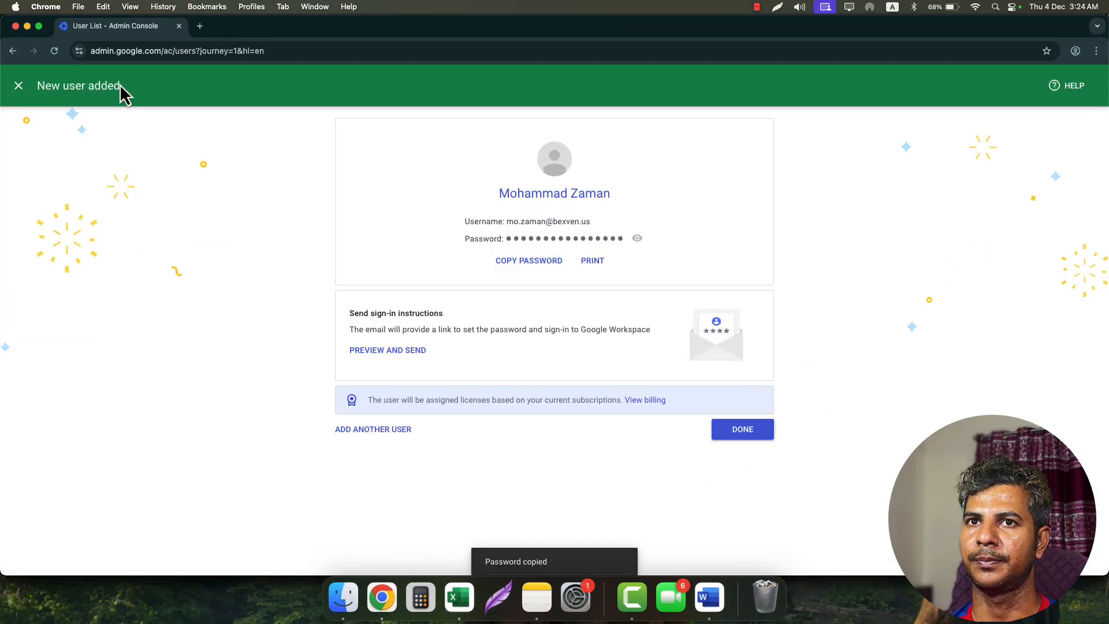
left_click(27, 26)
key("super+v")
left_click(365, 243)
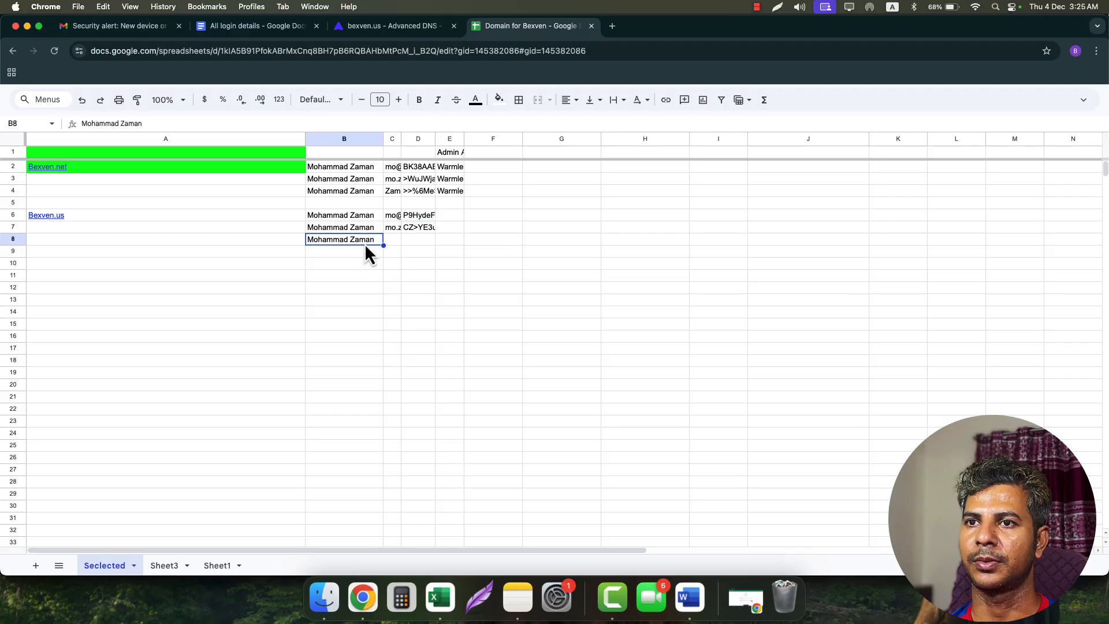
left_click(745, 598)
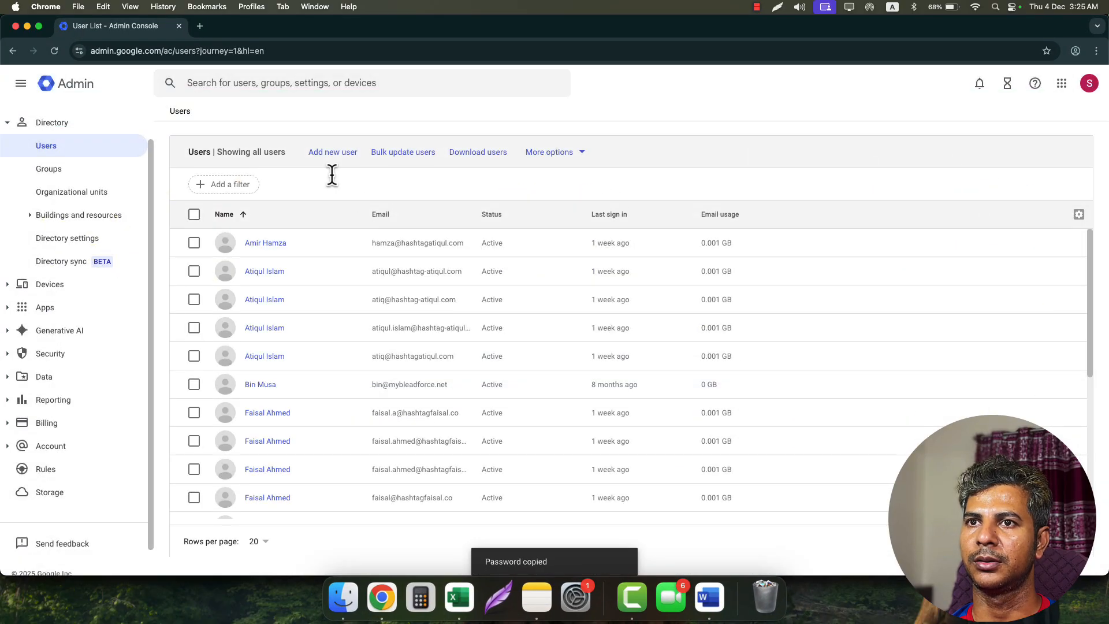
left_click(333, 152)
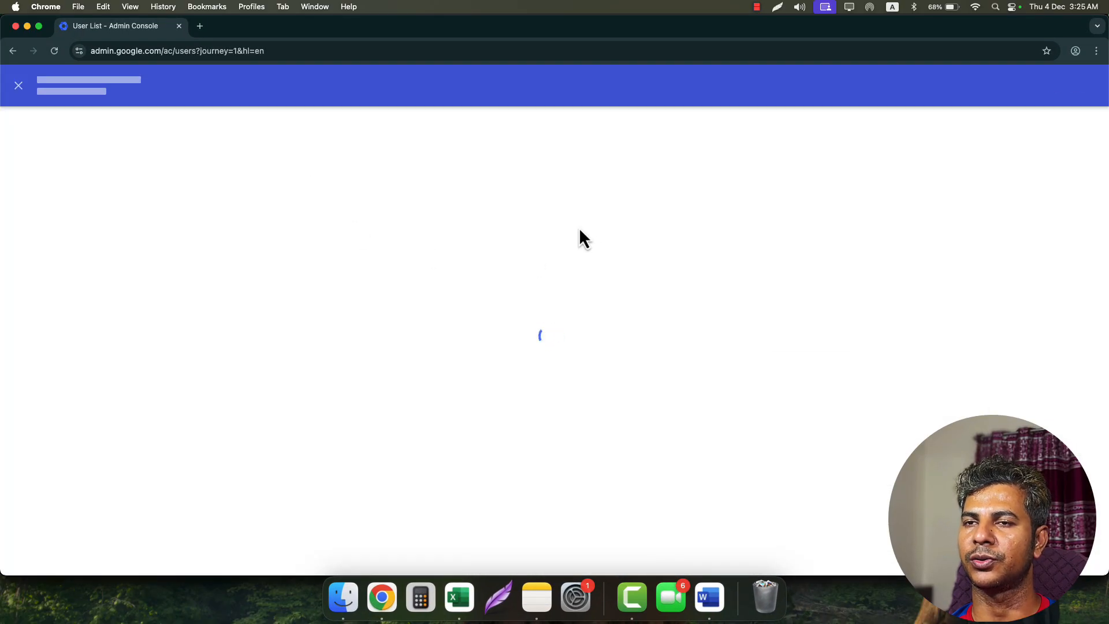
- Choose bexven.us and split the pasted full name into First and Last name
left_click(639, 216)
left_click(602, 138)
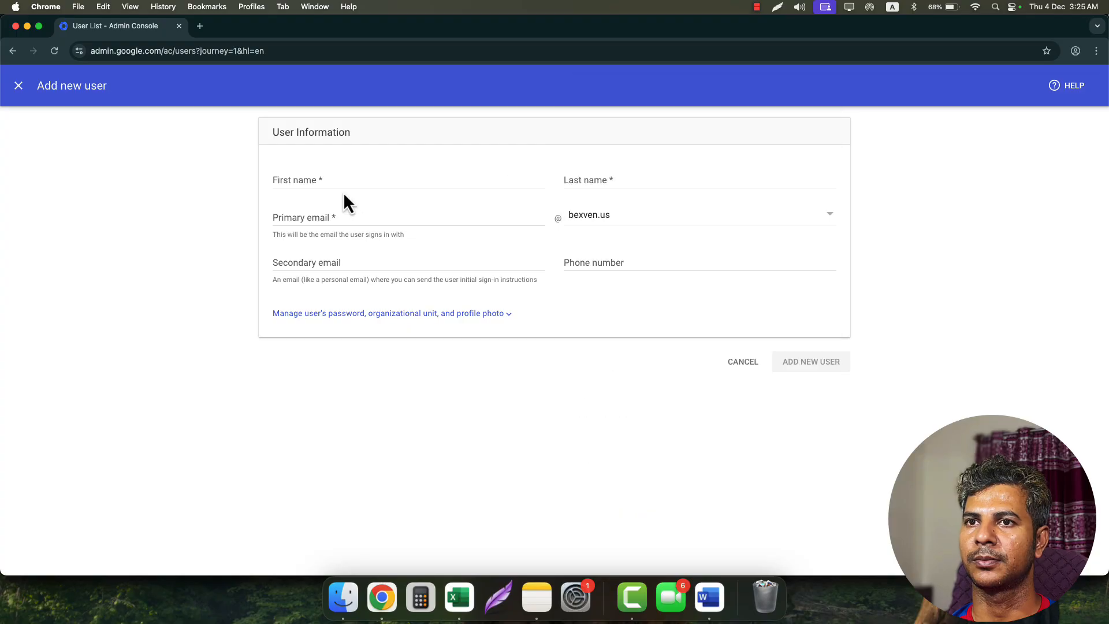
left_click(317, 184)
key("super+v")
double_click(331, 180)
key("super+x")
left_click(591, 188)
key("super+v")
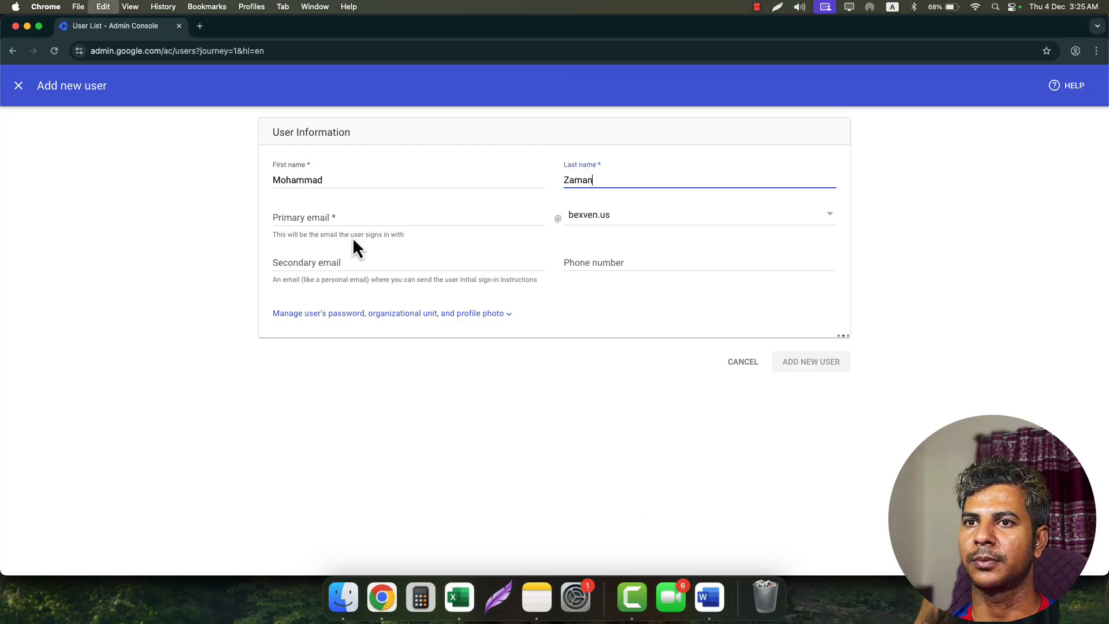
- Trim the primary email username and create the third user account
left_click(368, 222)
key("super+v")
left_click(637, 313)
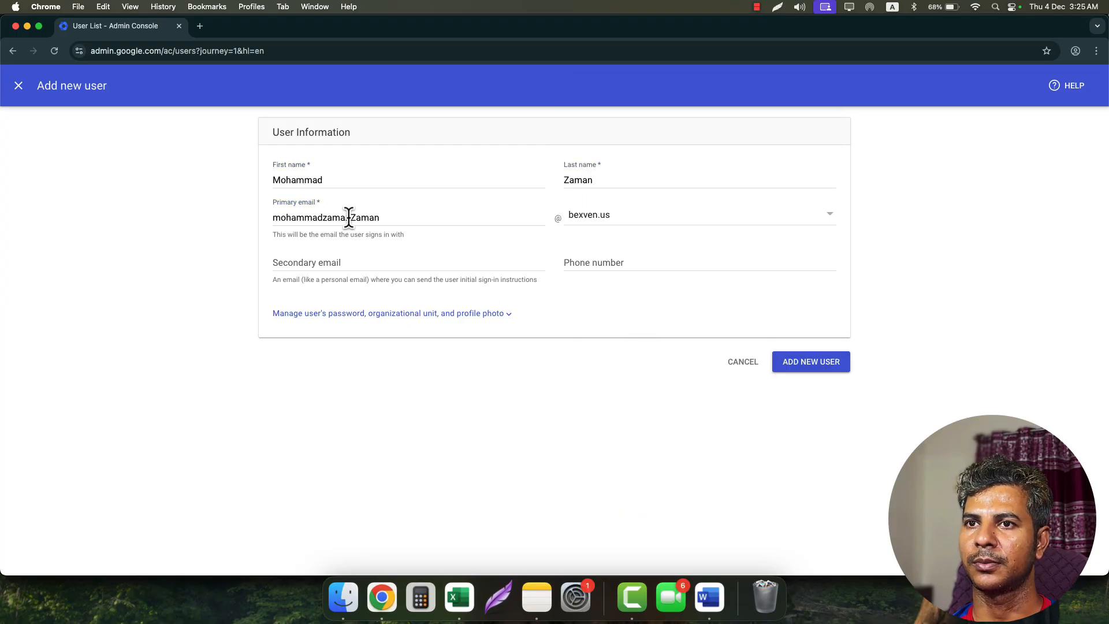
left_click_drag(349, 217, 251, 219)
key("BackSpace")
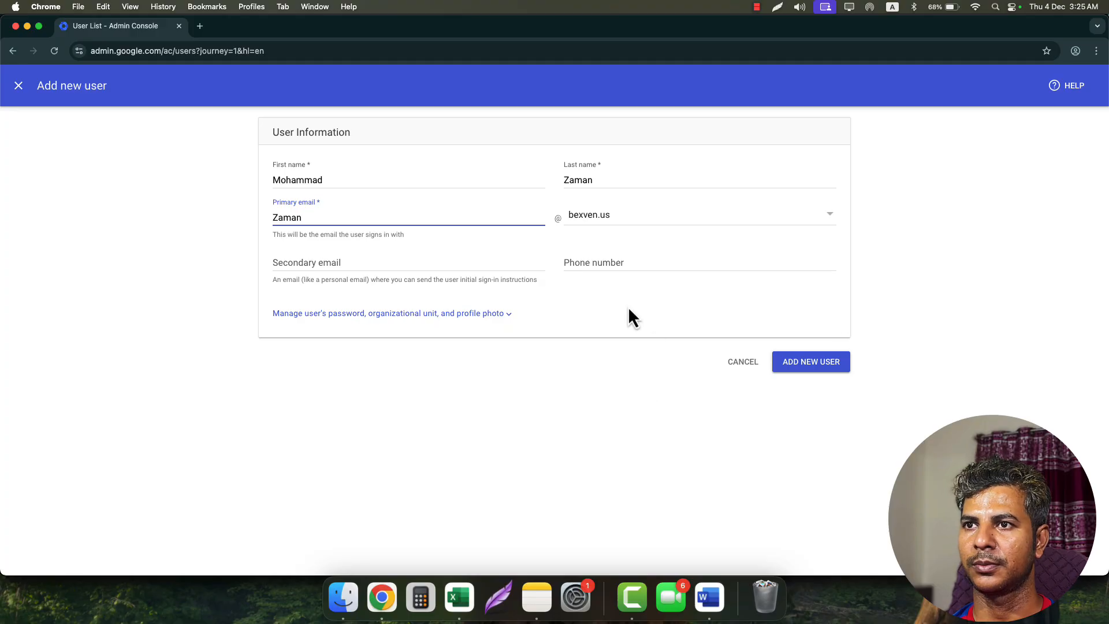
left_click(809, 369)
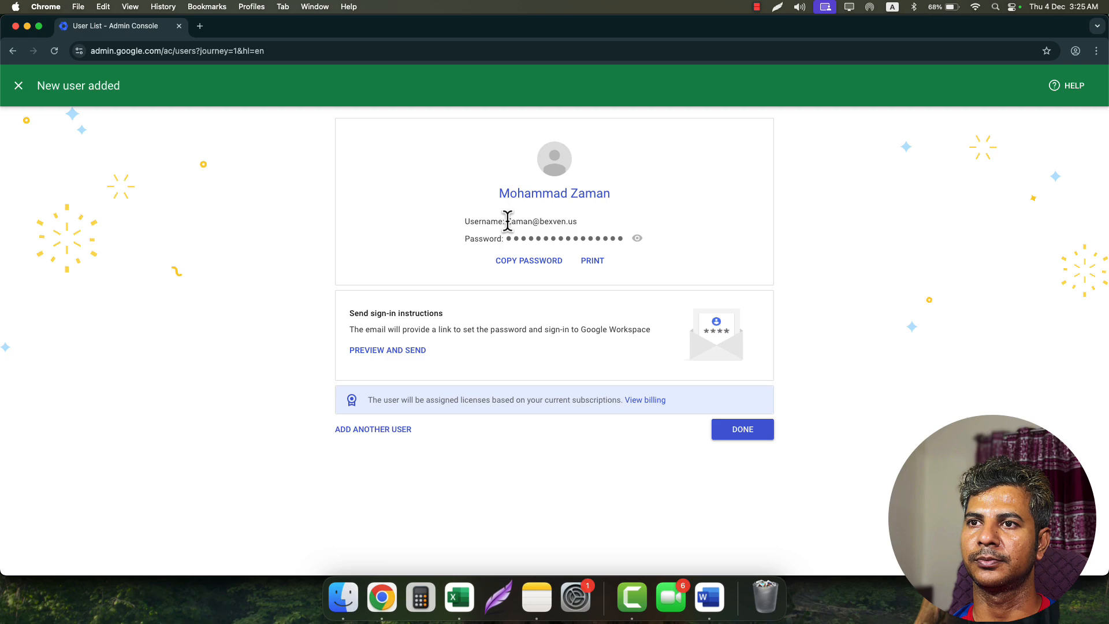
- Log the username in C8 and password in D8, then copy the C6 address
left_click_drag(507, 222, 574, 221)
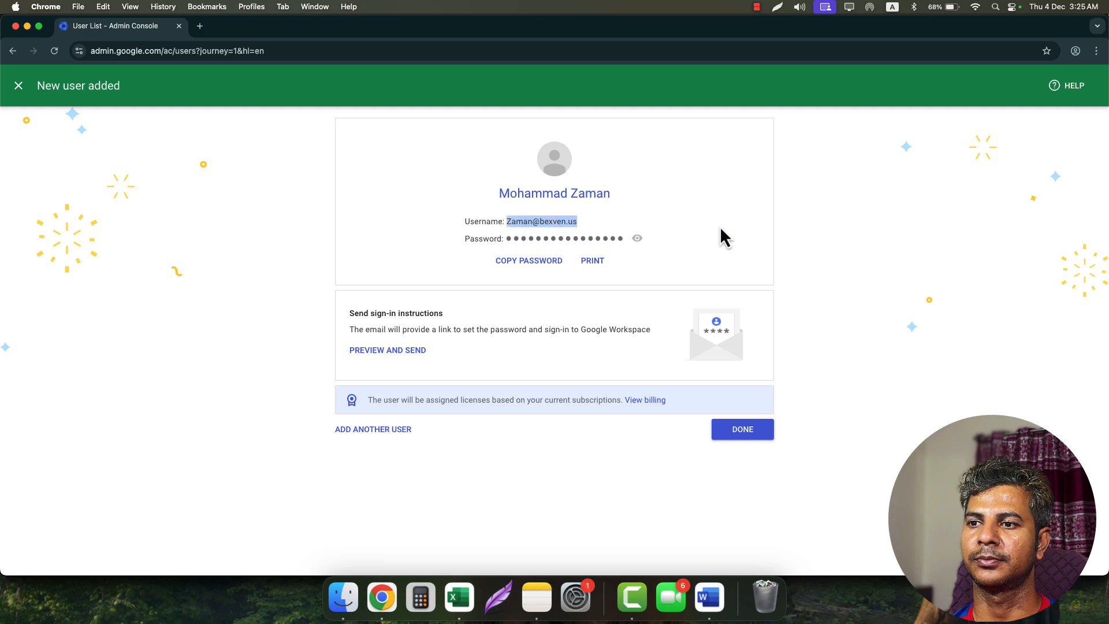
left_click(27, 26)
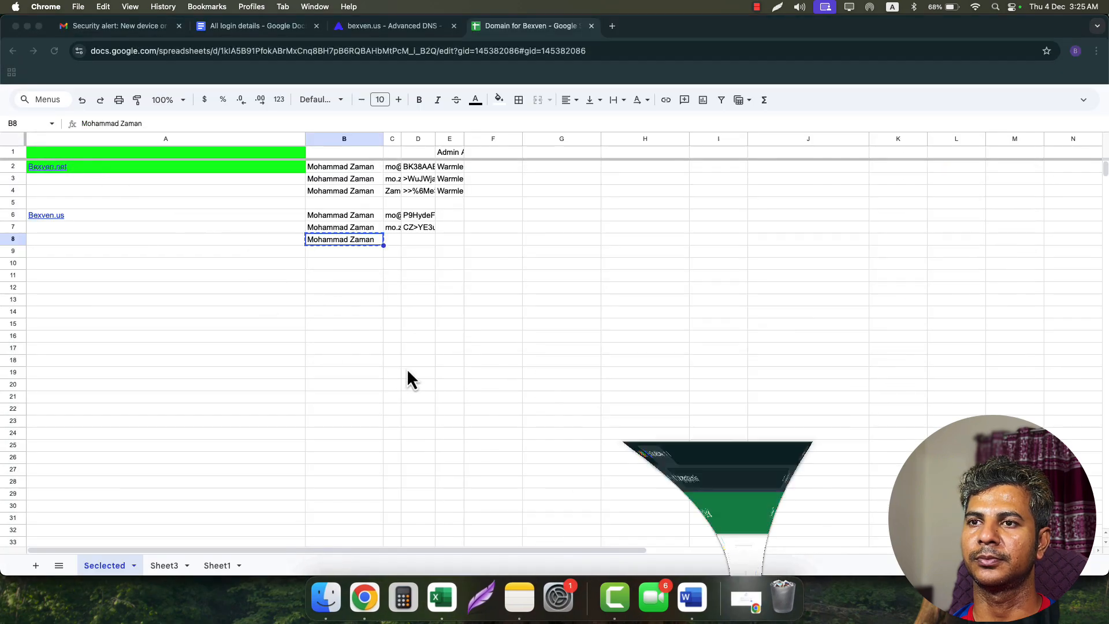
double_click(390, 243)
key("super+v")
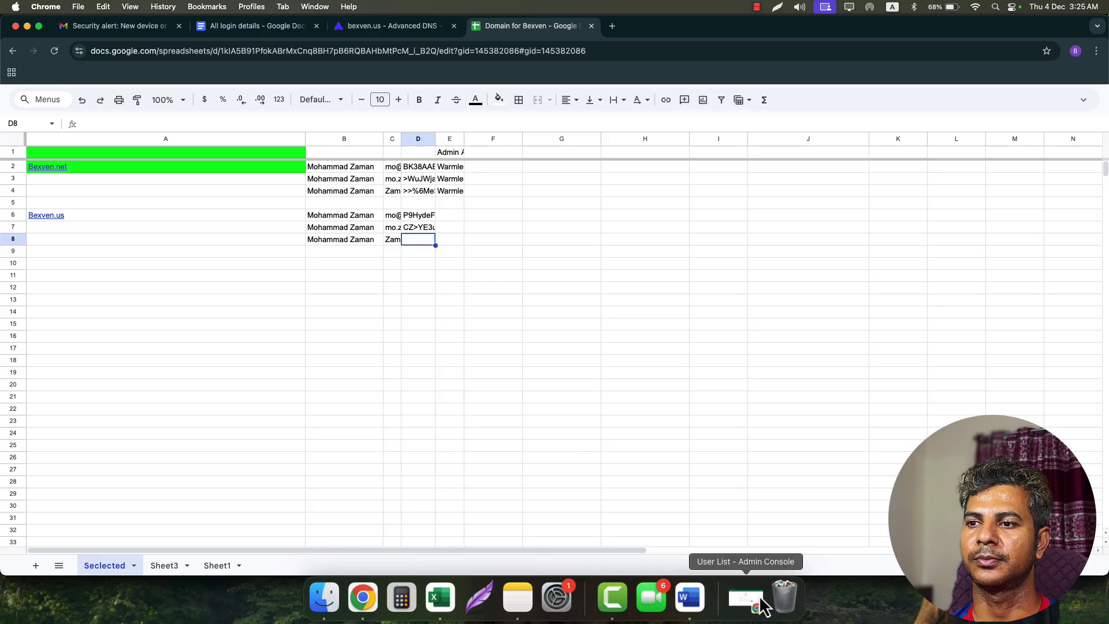
left_click(751, 604)
left_click(551, 272)
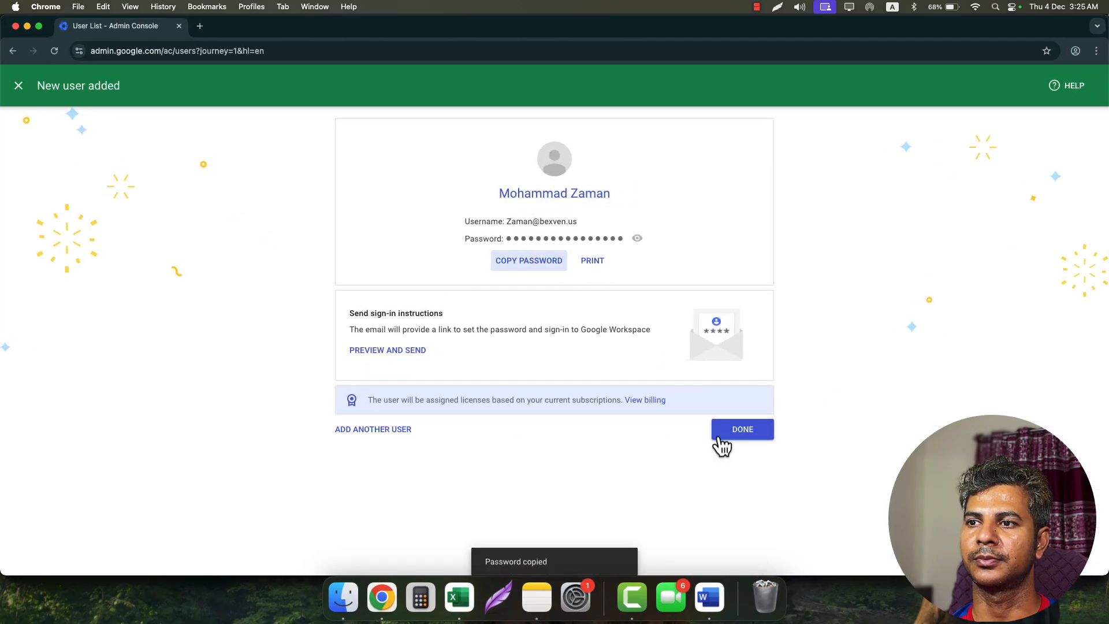
left_click(725, 438)
left_click(27, 26)
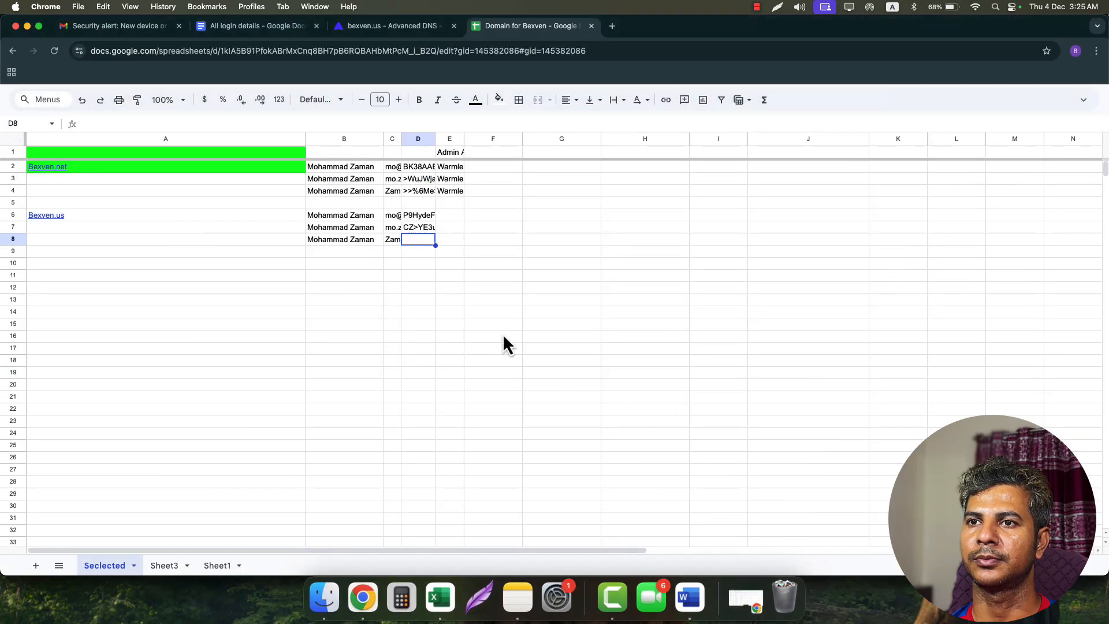
key("super+v")
left_click(354, 353)
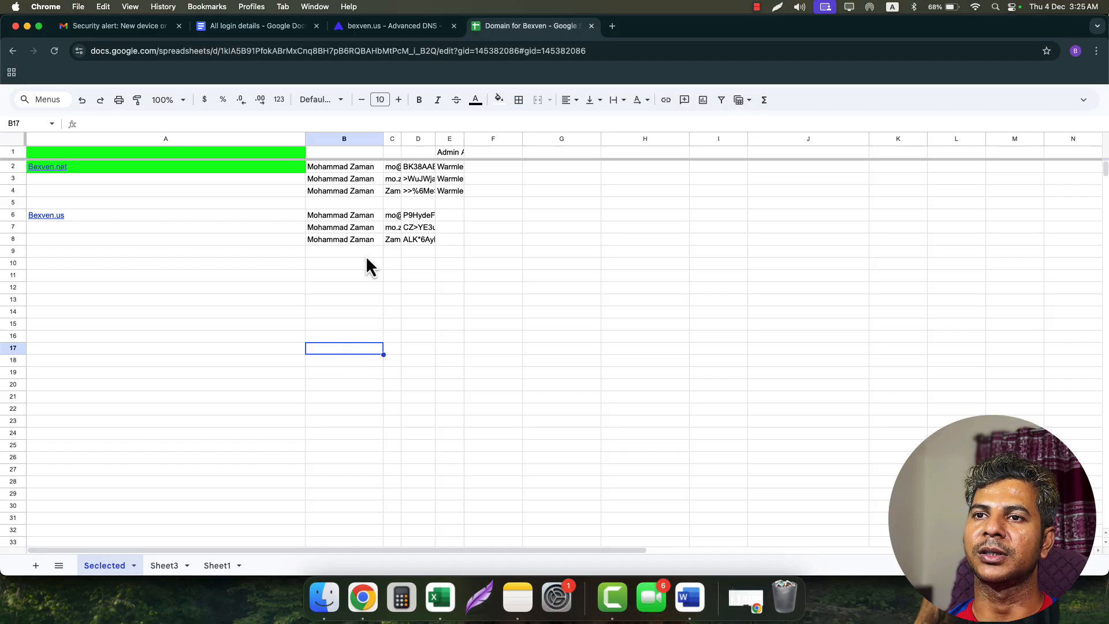
left_click(397, 219)
key("super+c")
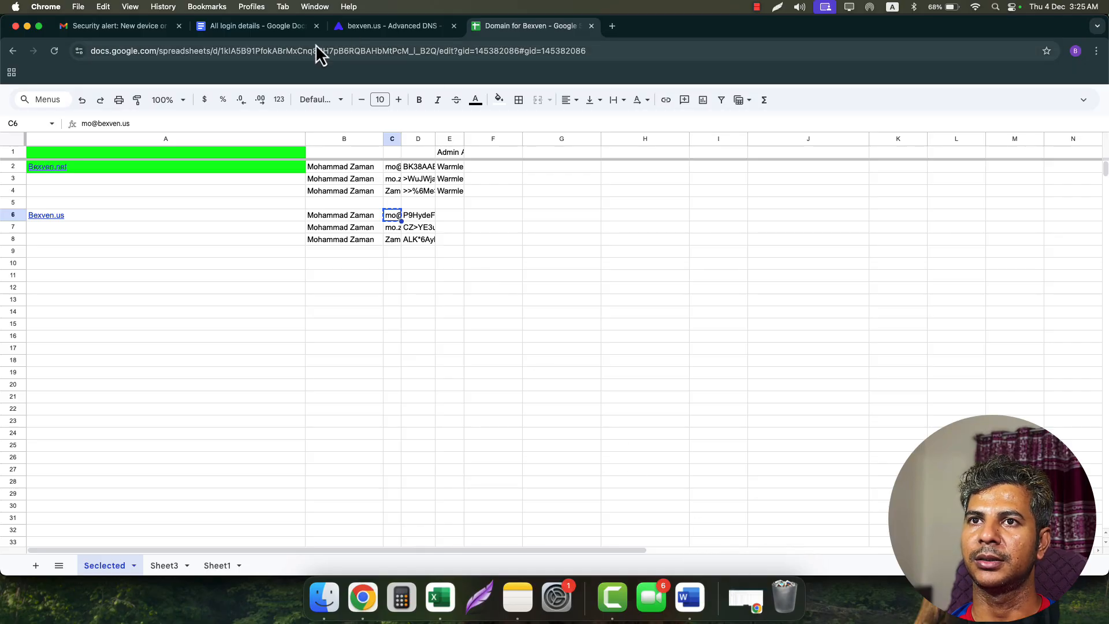
- Add a new TXT record row to the bexven.us DNS records
left_click(269, 26)
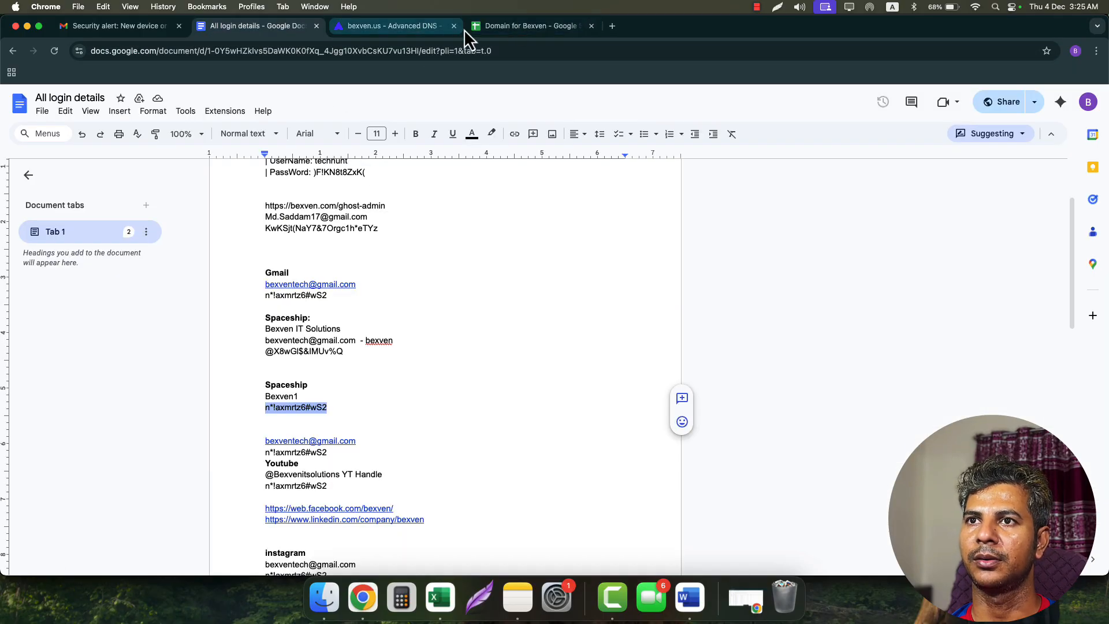
left_click(522, 28)
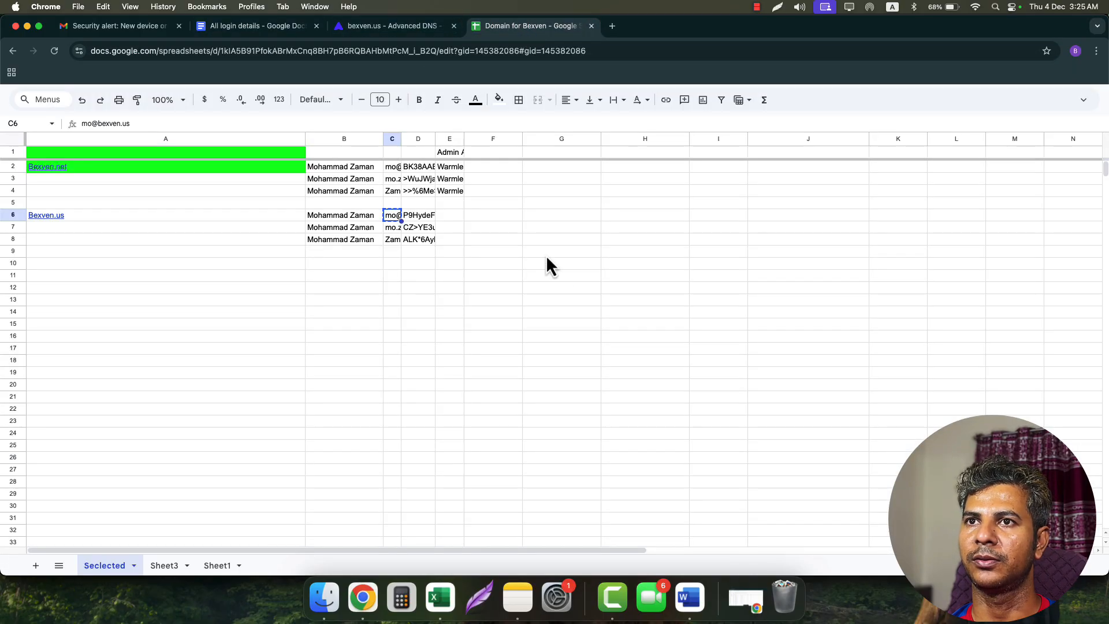
left_click(392, 32)
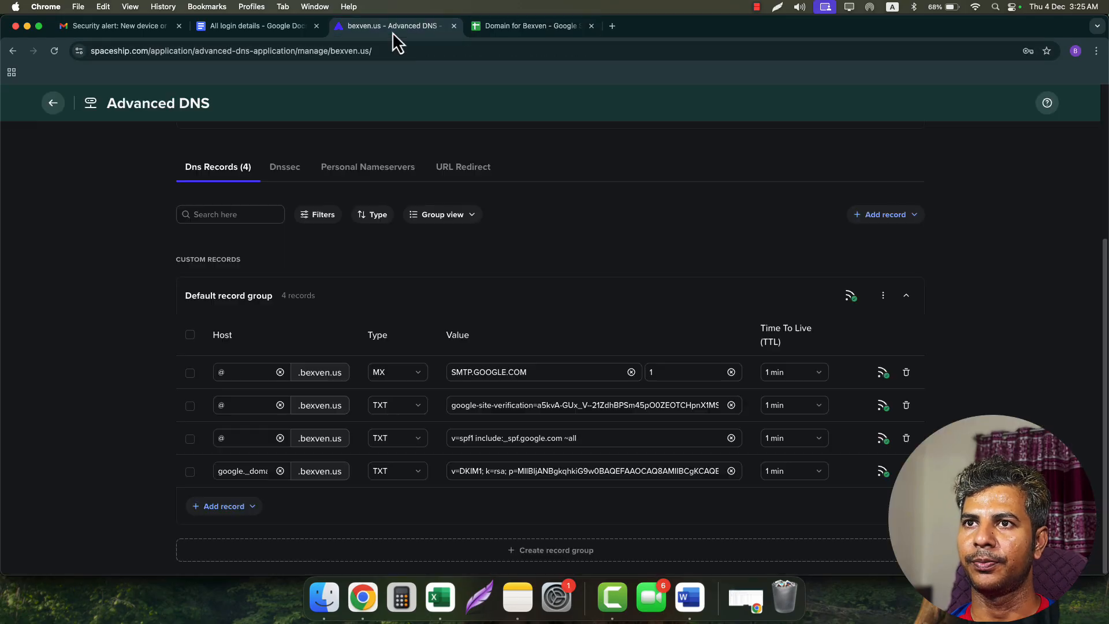
left_click(234, 507)
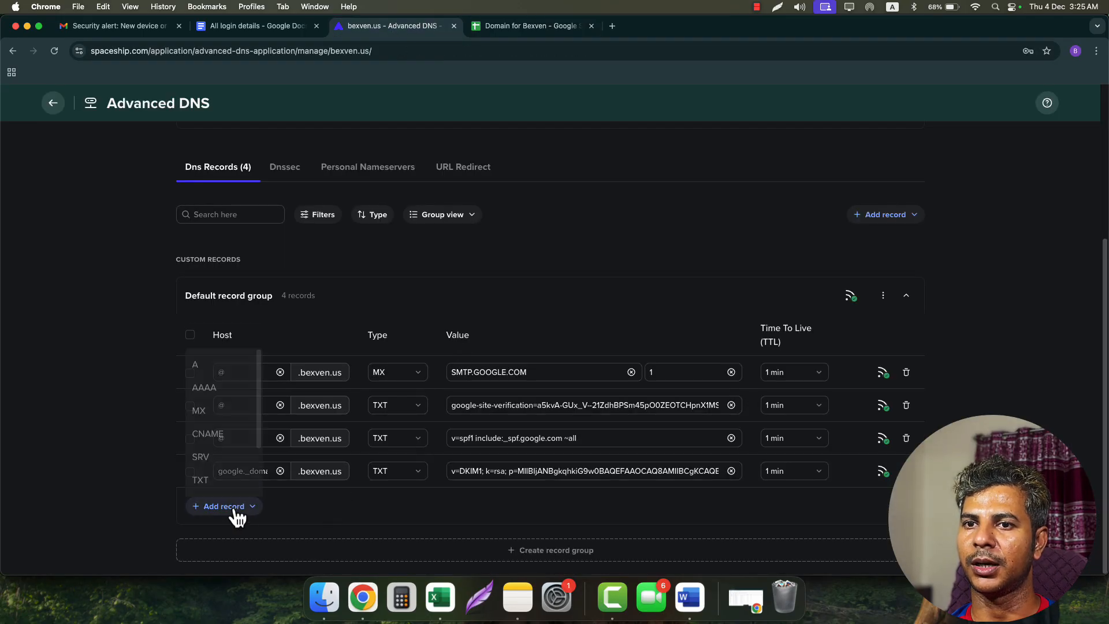
left_click(216, 460)
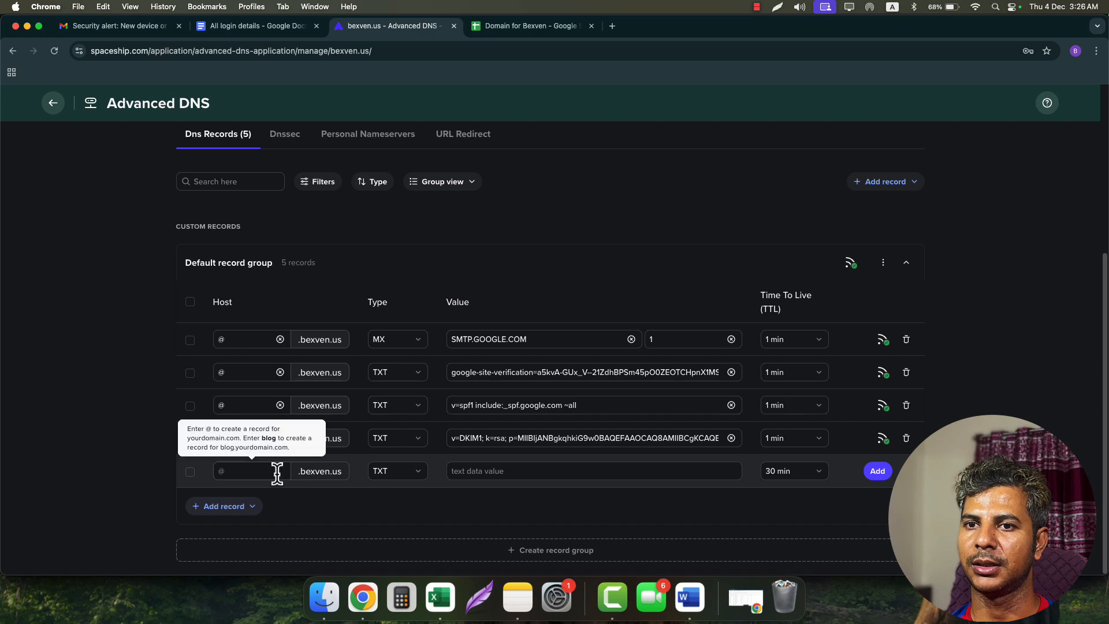
left_click(275, 471)
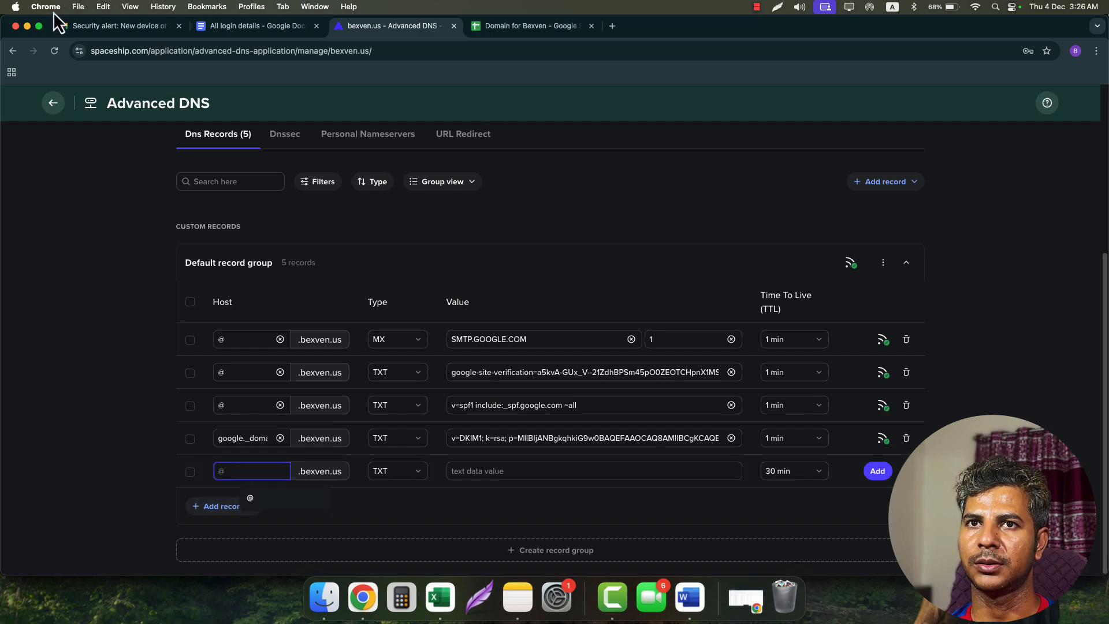
- Put the report address into the guide's DMARC value and set the new record's host to _dmarc
left_click(27, 27)
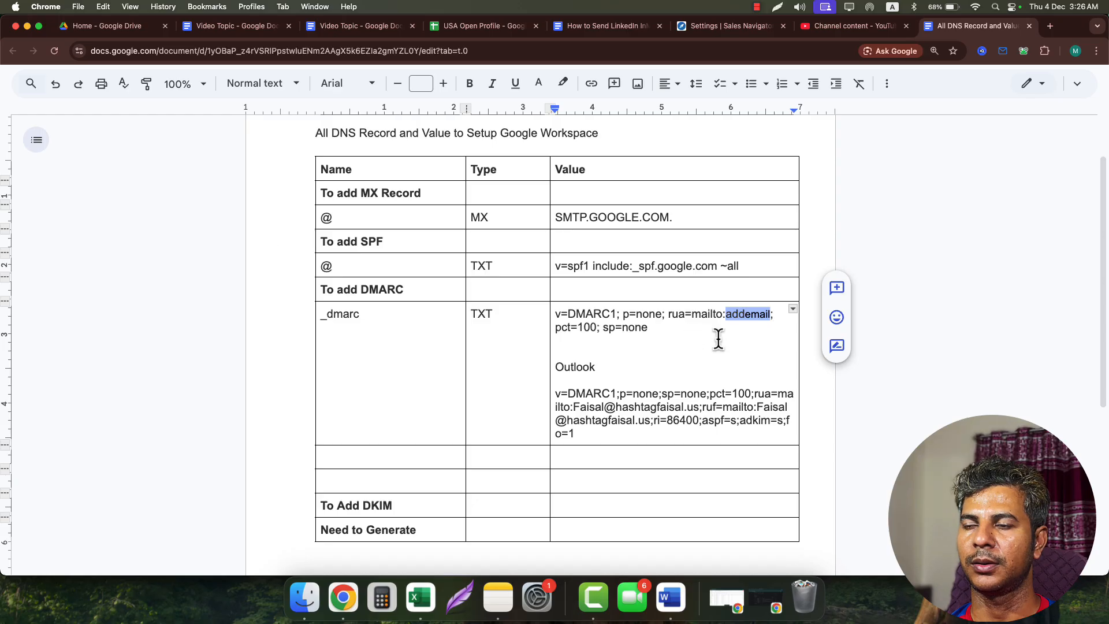
double_click(746, 315)
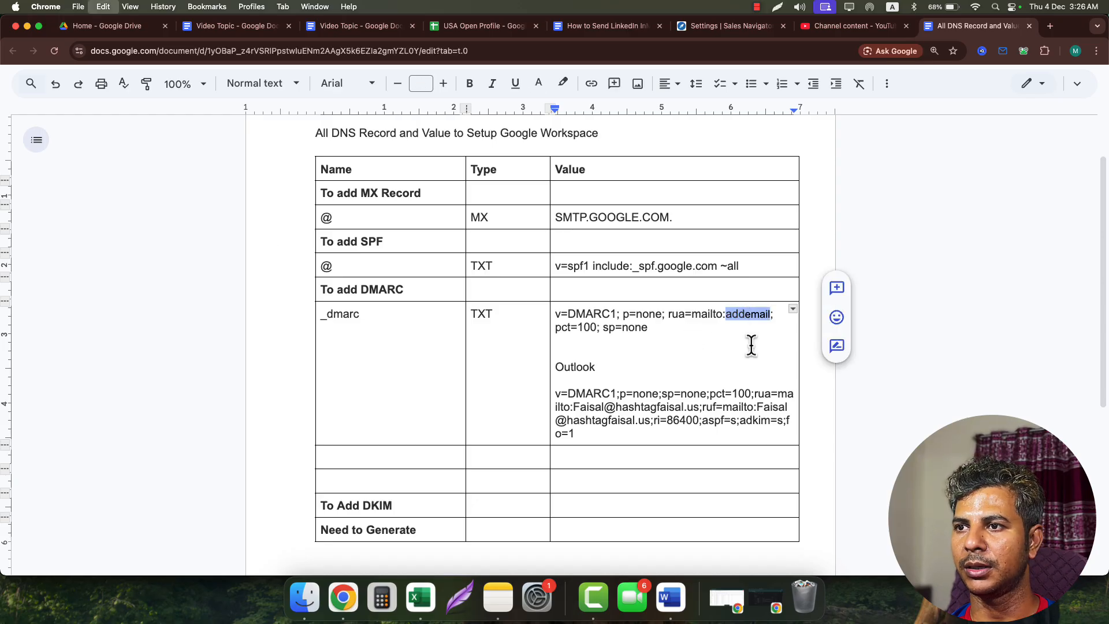
key("cmd+v")
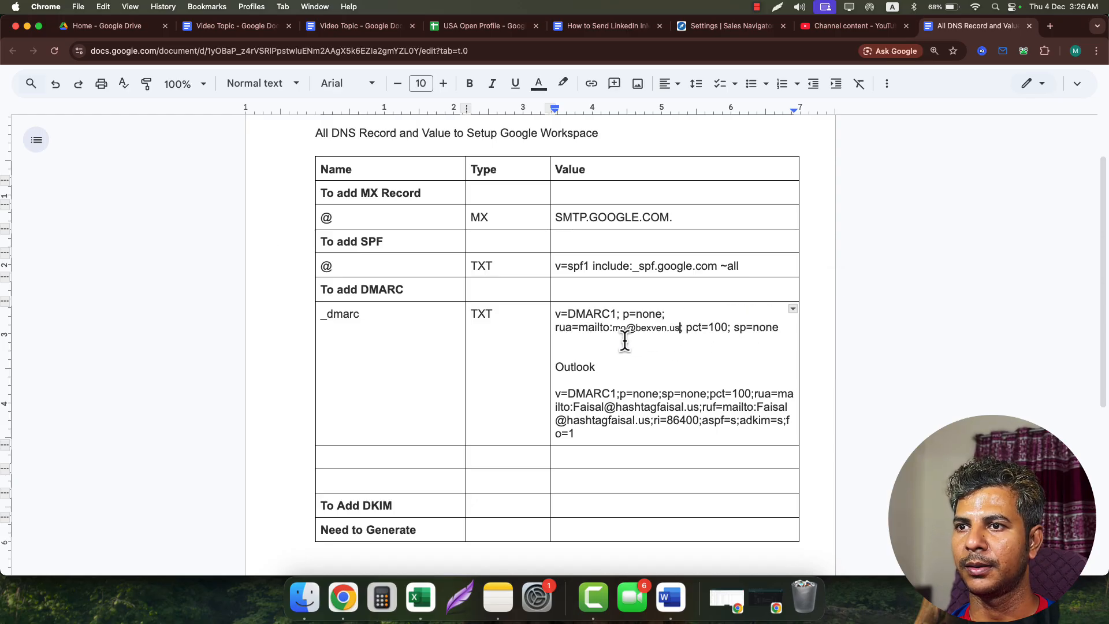
left_click_drag(367, 314, 320, 315)
key("super+c")
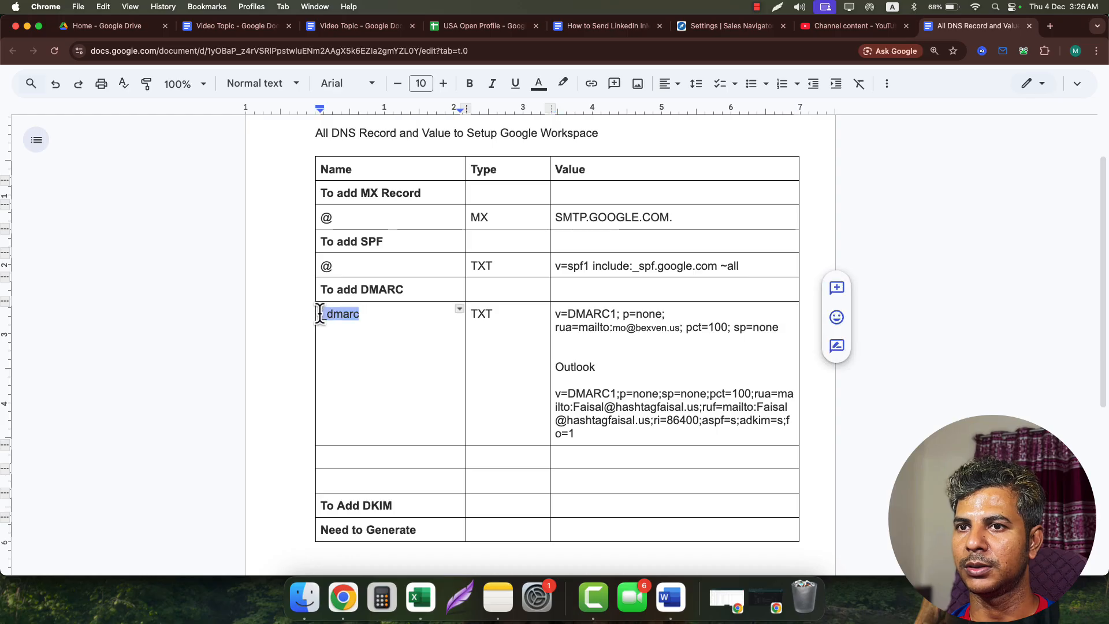
left_click(772, 603)
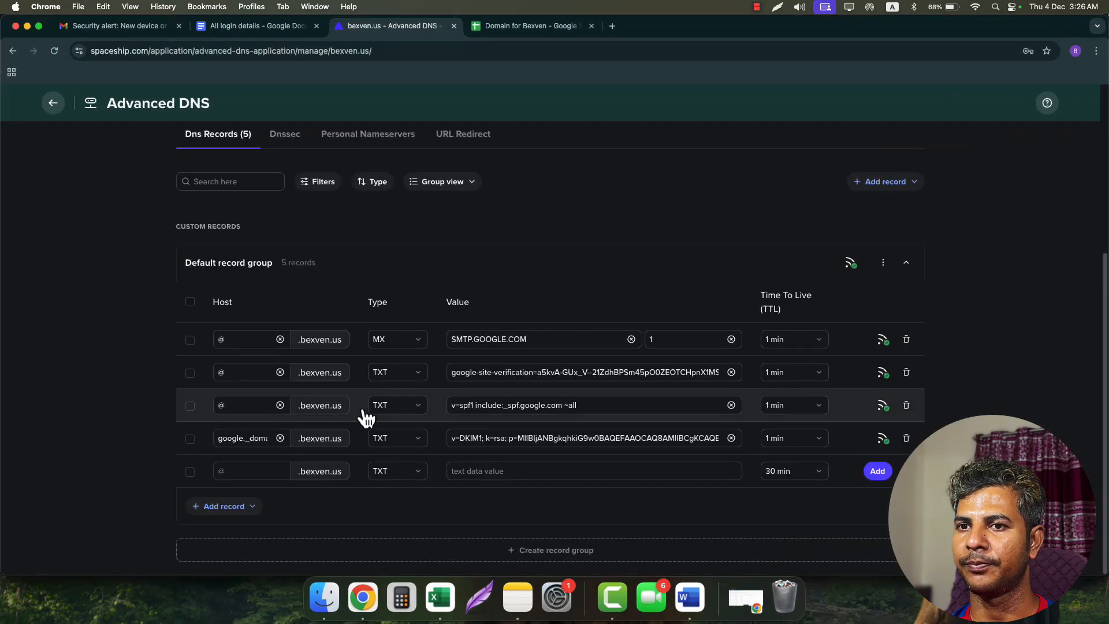
left_click(254, 471)
key("super+v")
left_click(489, 471)
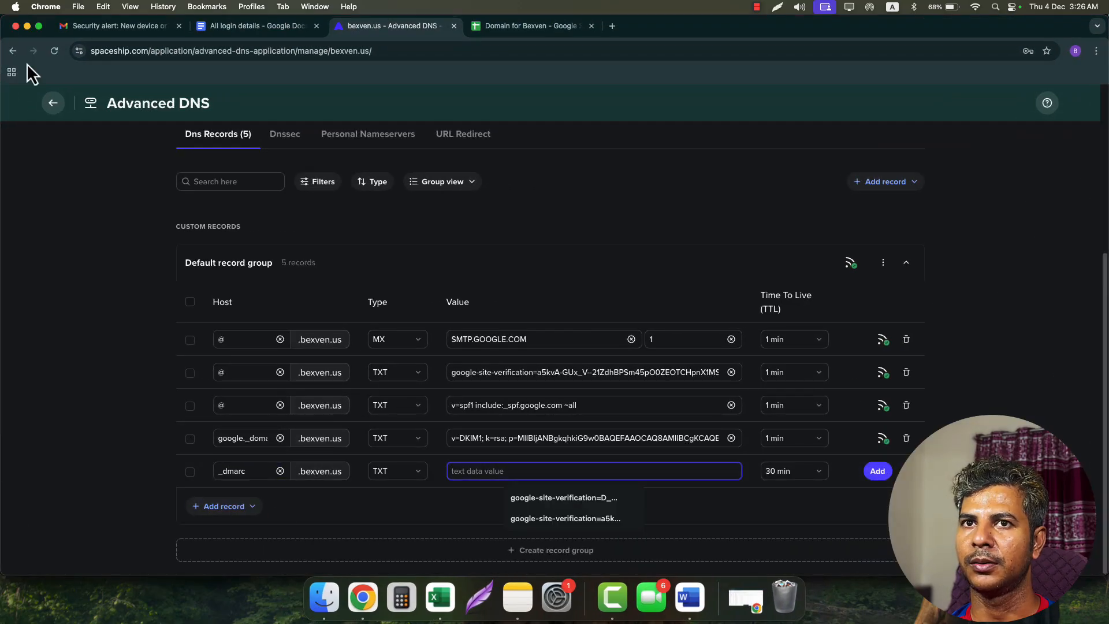
- Paste the DMARC policy into the record, then rejoin the guide's value onto one line
left_click(26, 26)
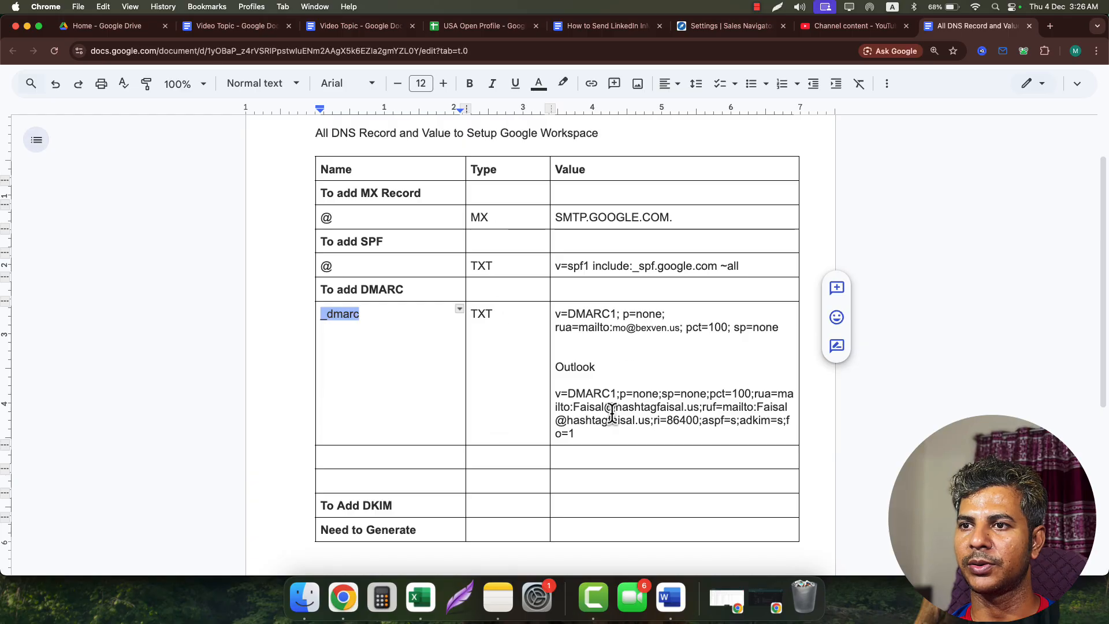
left_click_drag(554, 313, 780, 325)
key("super+c")
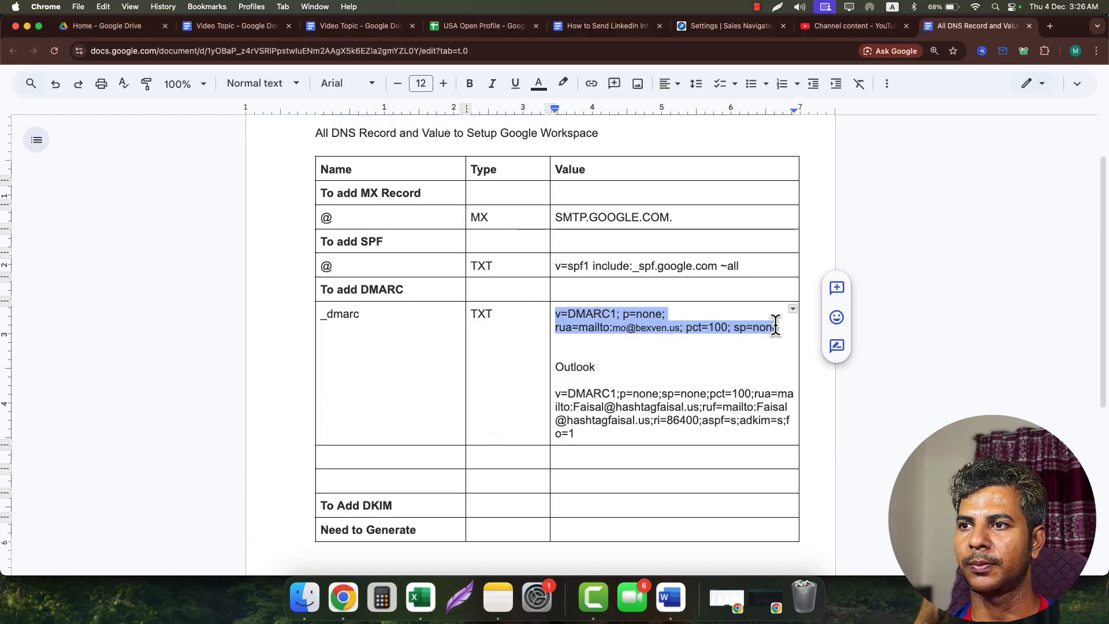
left_click(766, 611)
left_click(523, 470)
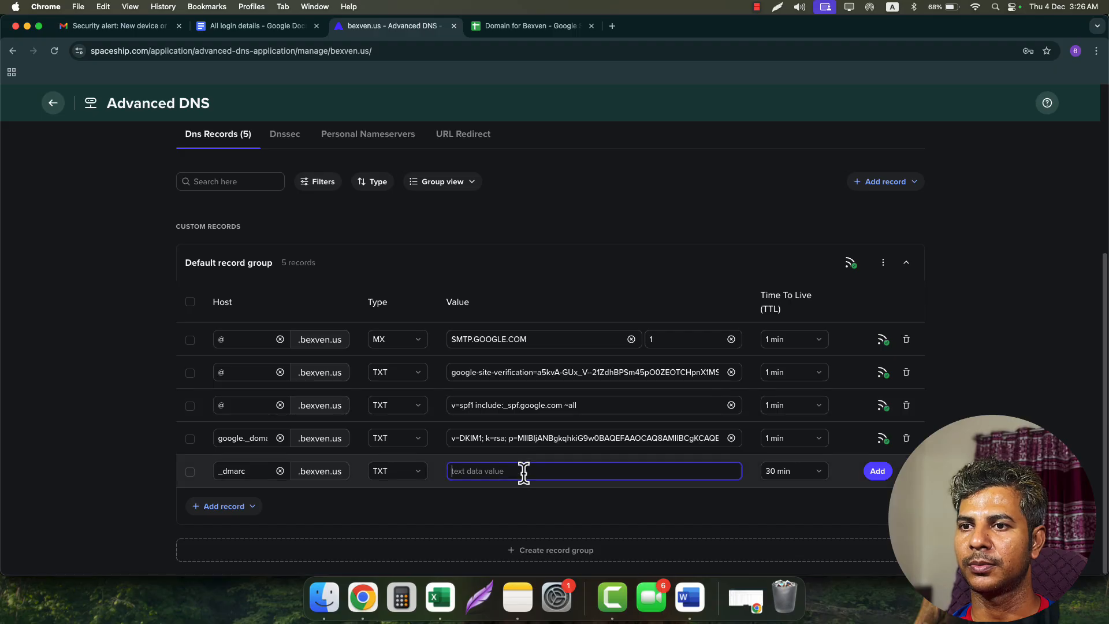
key("super+v")
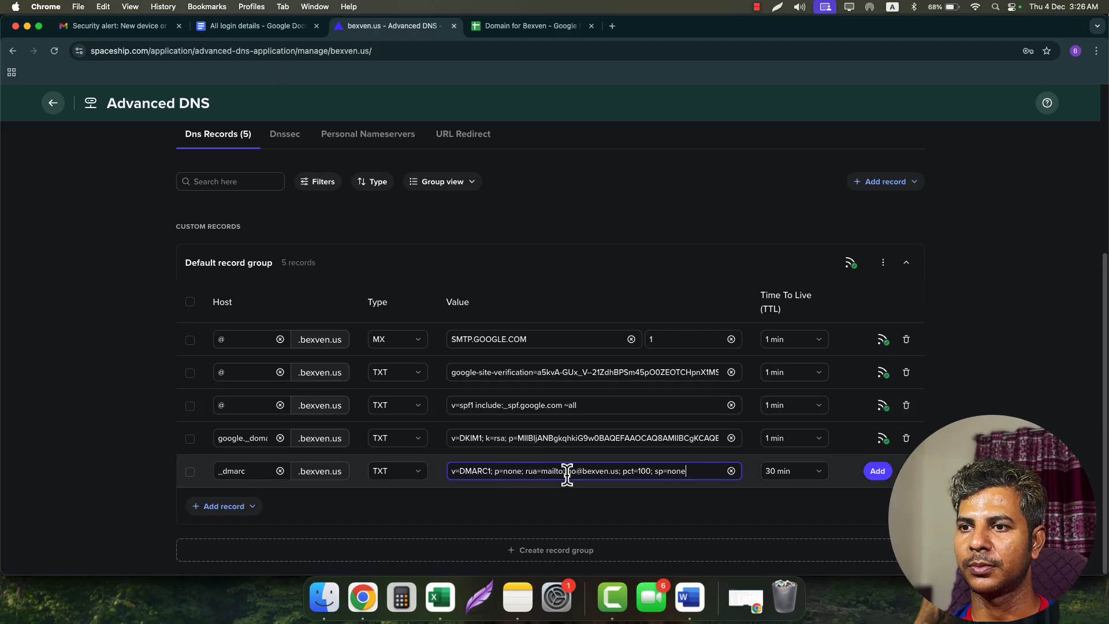
left_click(527, 471)
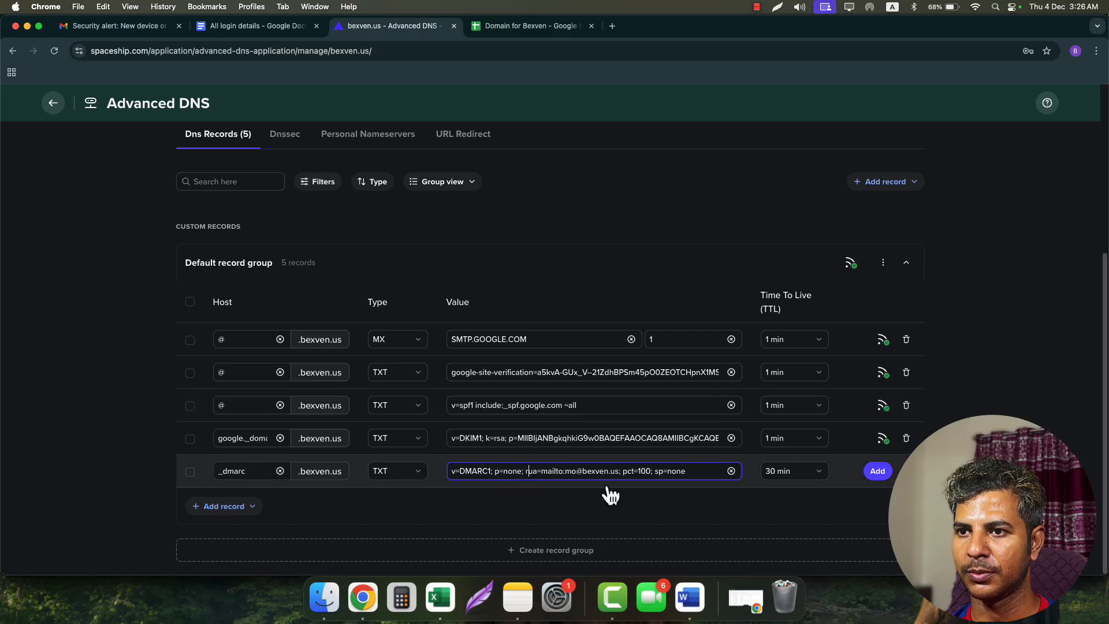
left_click(27, 26)
left_click(566, 329)
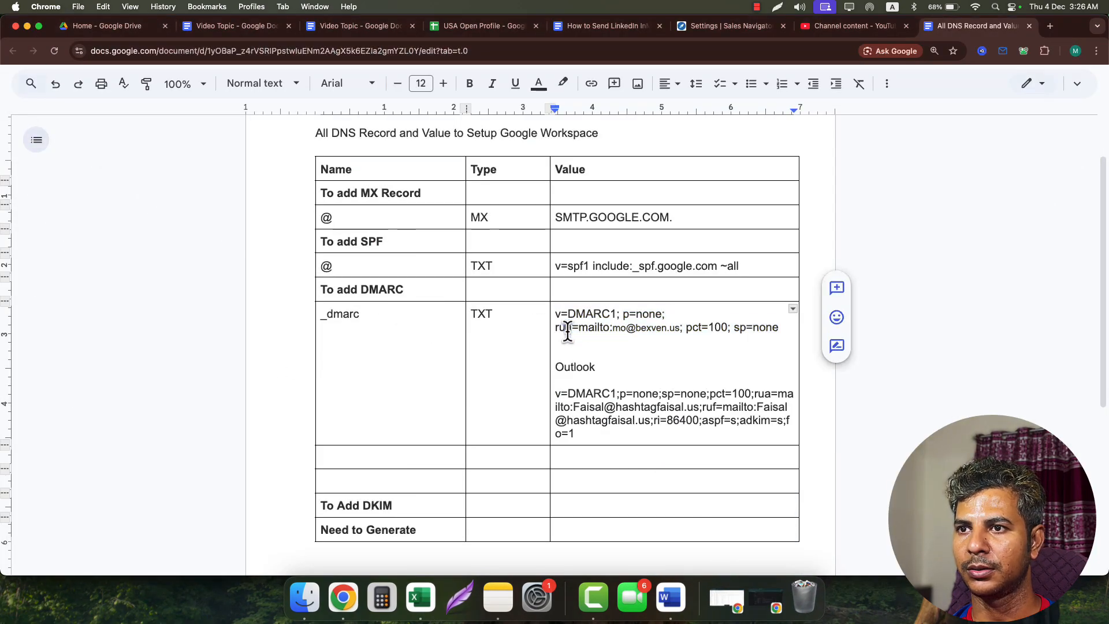
left_click(556, 328)
key("BackSpace")
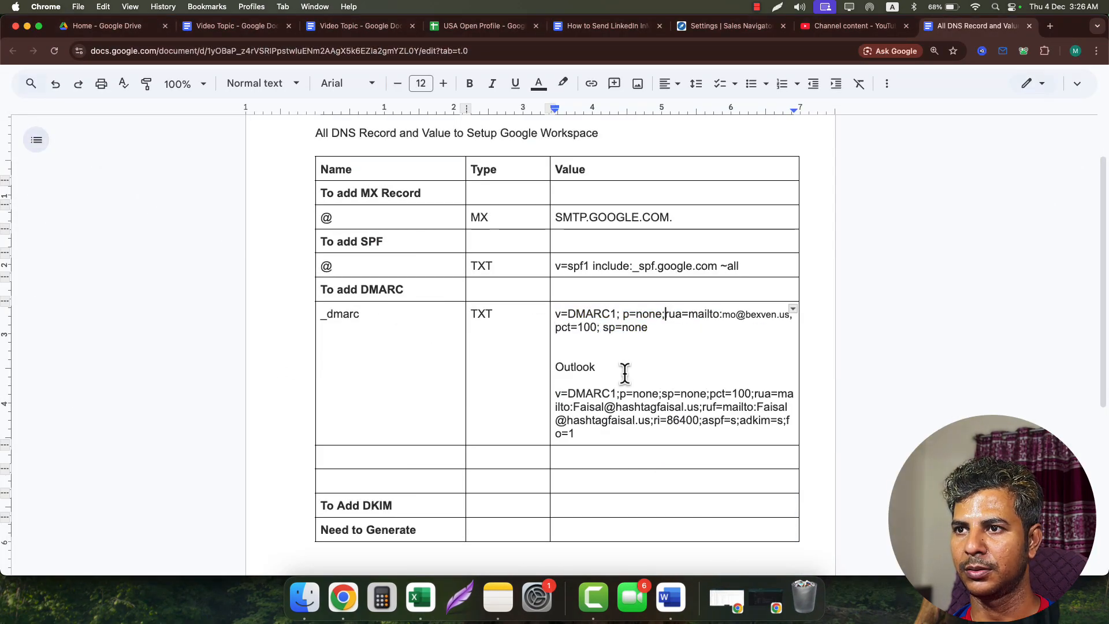
left_click_drag(648, 328, 559, 315)
key("ctrl+c")
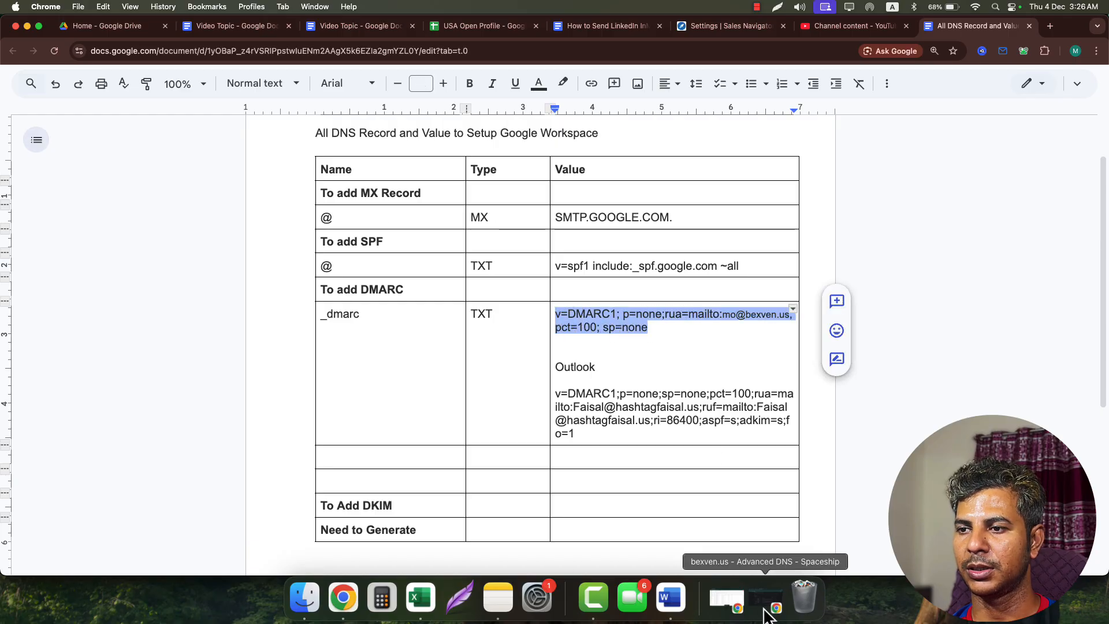
- Replace the record value with the corrected DMARC policy, set TTL to 1 min, and save
left_click(766, 598)
left_click(542, 477)
key("ctrl+a")
key("ctrl+v")
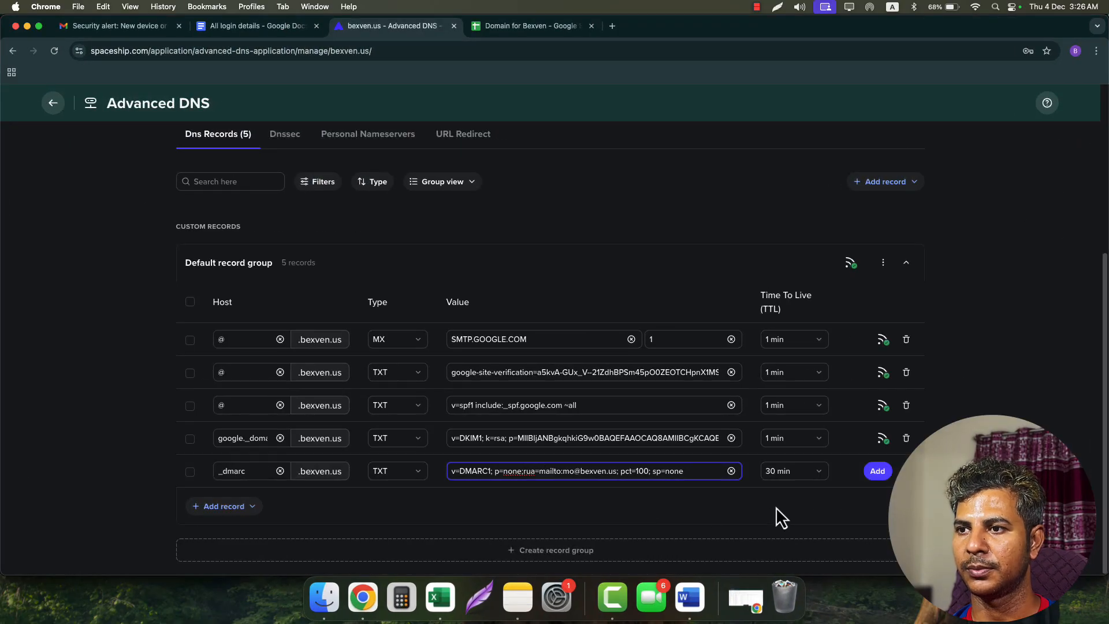
left_click(807, 482)
left_click(796, 452)
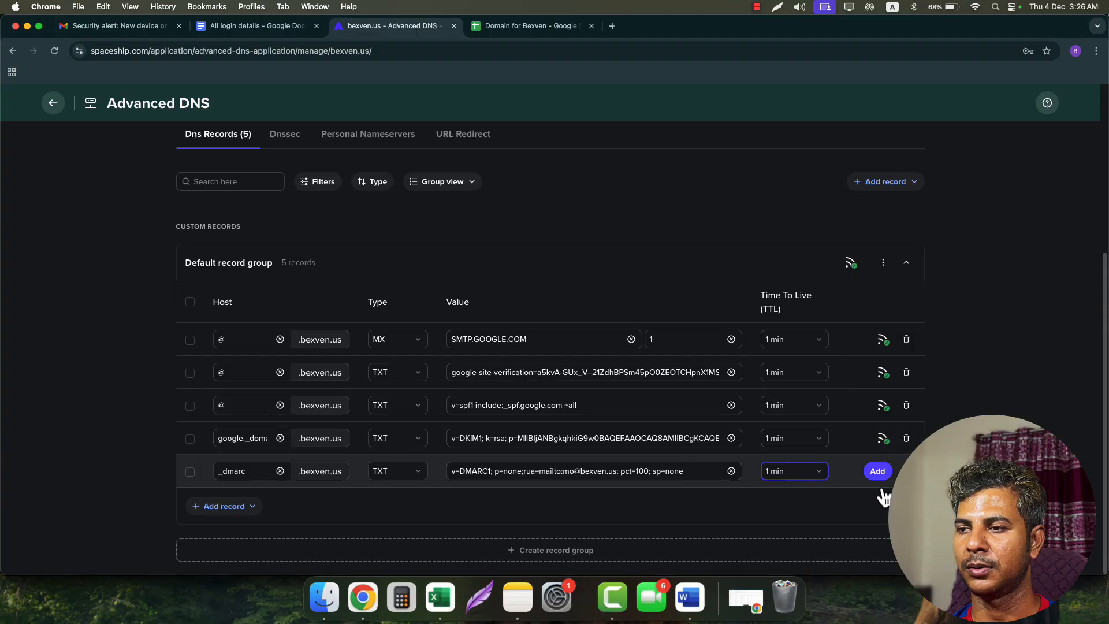
left_click(881, 475)
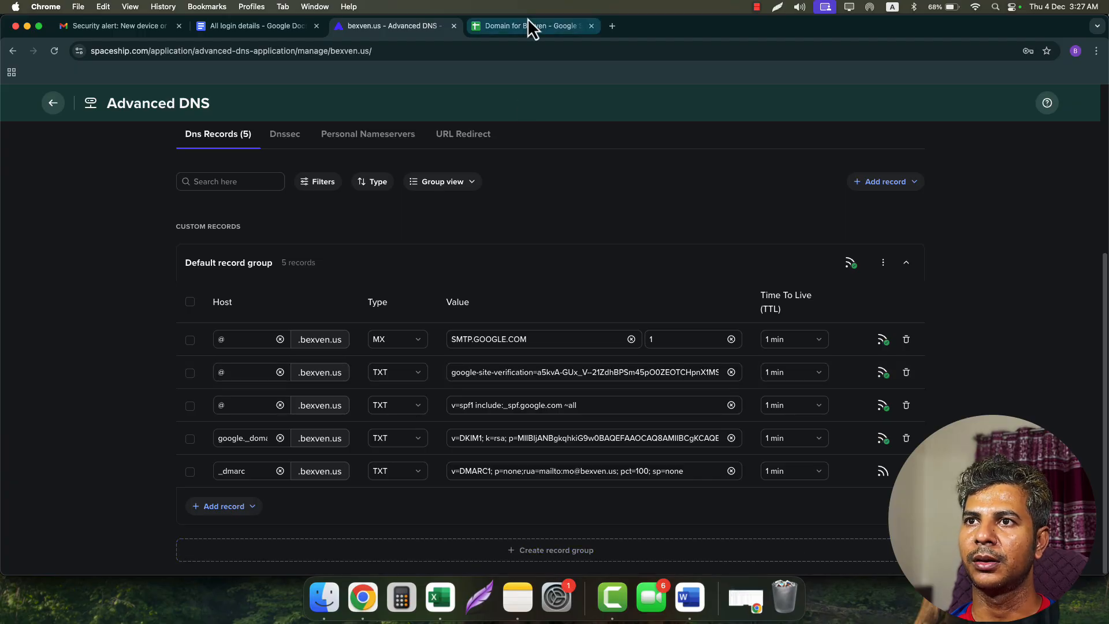
left_click(692, 597)
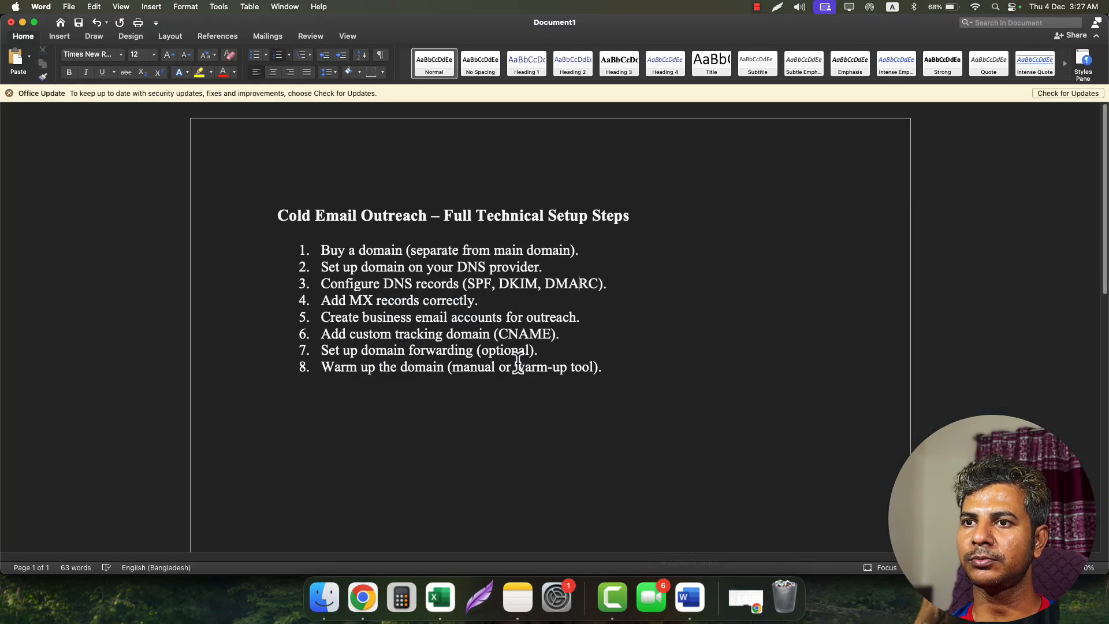
left_click_drag(416, 284, 600, 283)
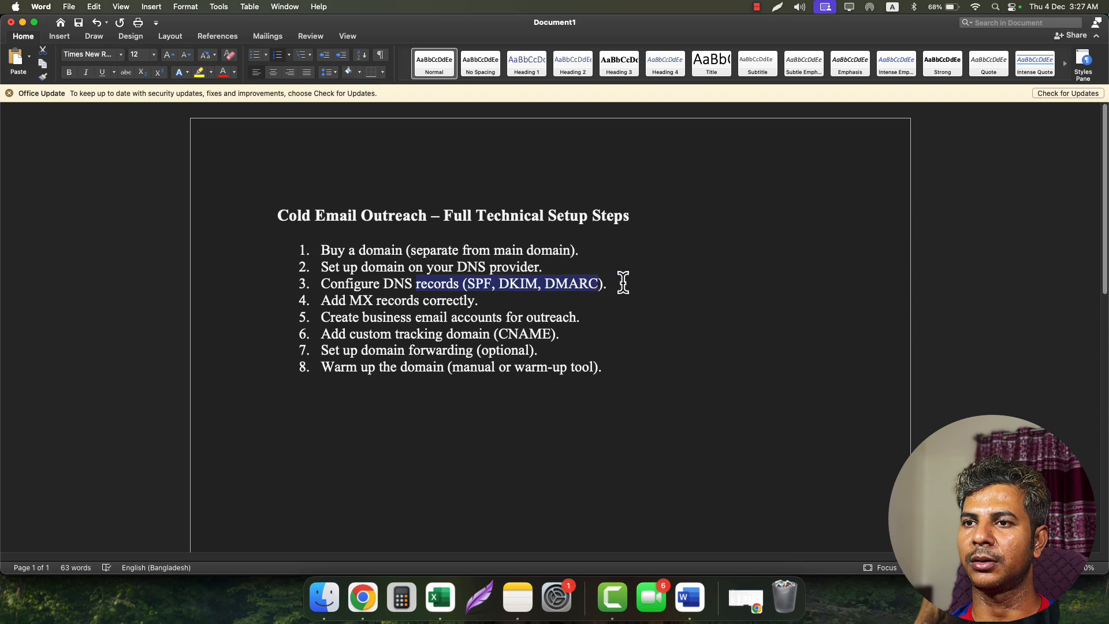
left_click_drag(351, 300, 475, 301)
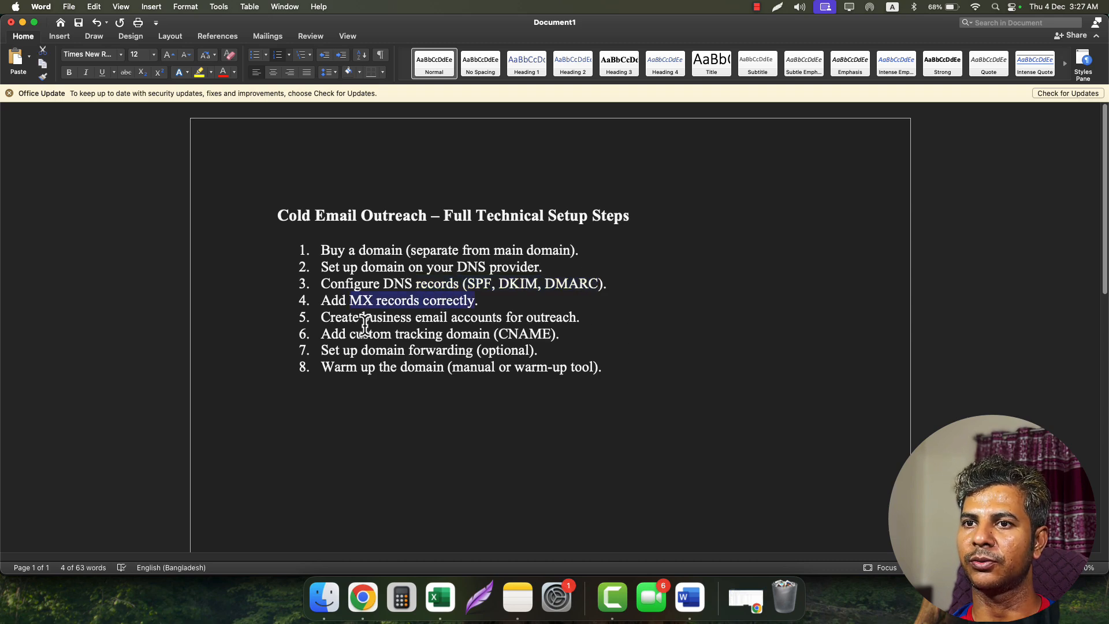
left_click_drag(322, 317, 553, 318)
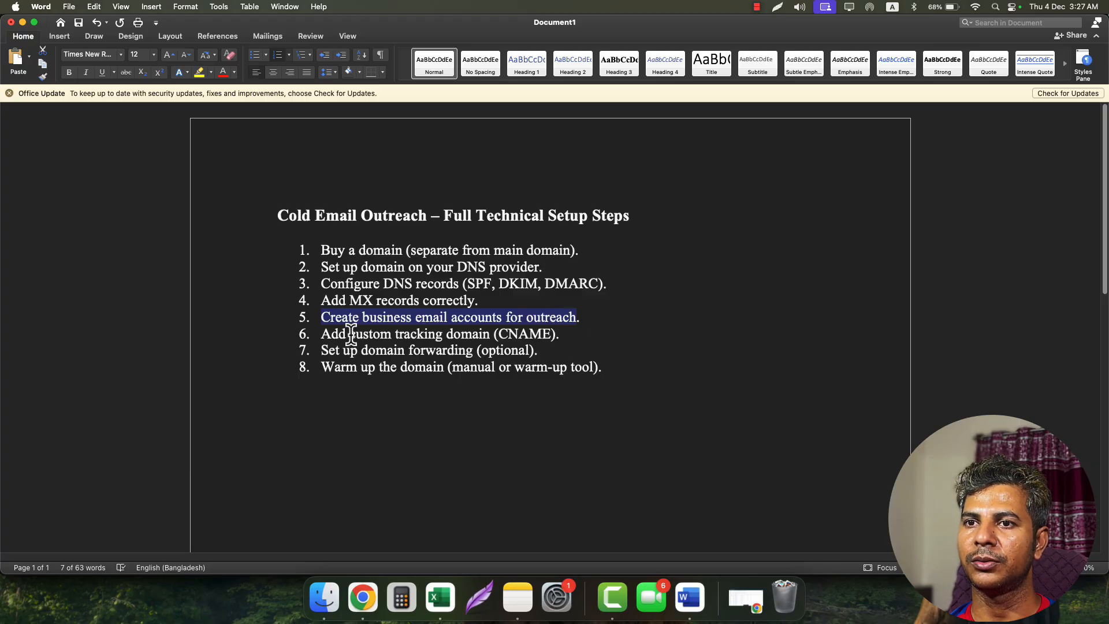
left_click_drag(377, 332, 537, 334)
triple_click(525, 333)
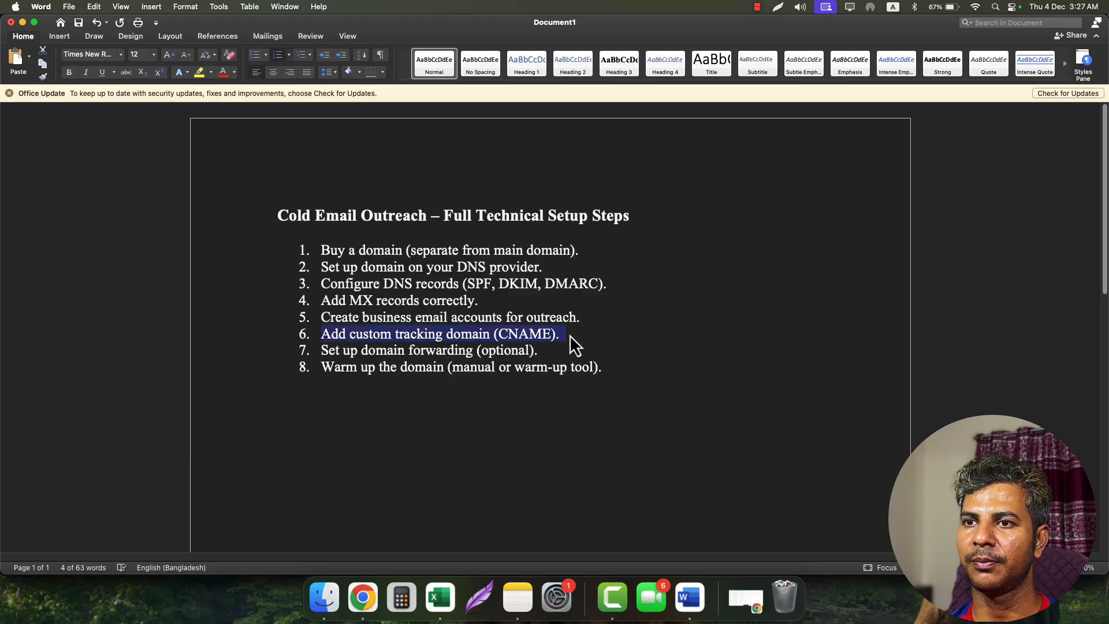
left_click(570, 335)
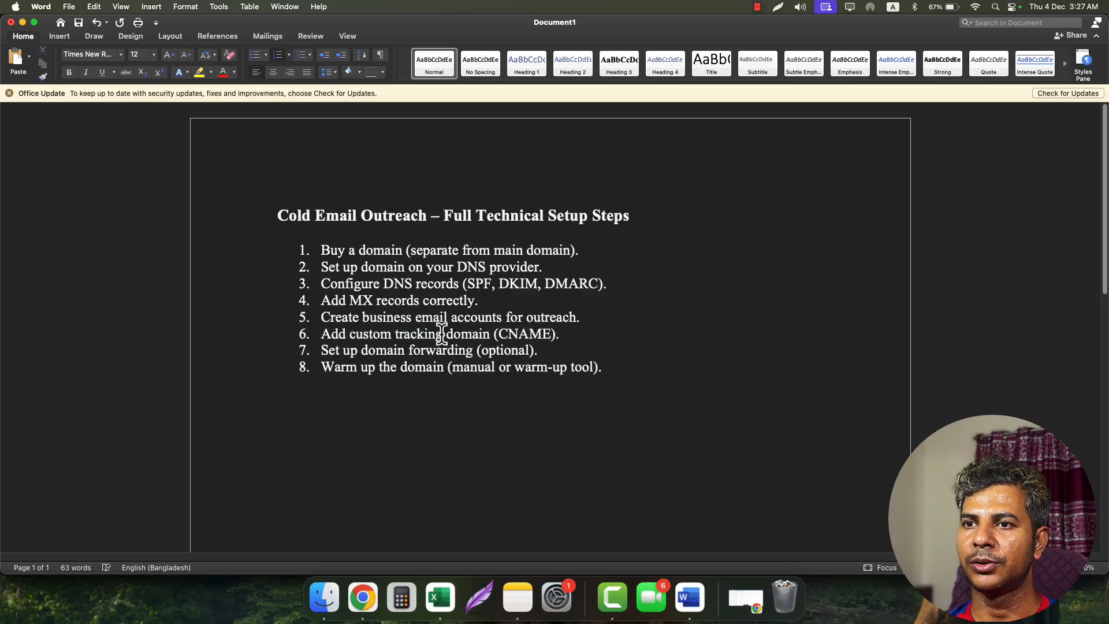
left_click_drag(441, 333, 502, 335)
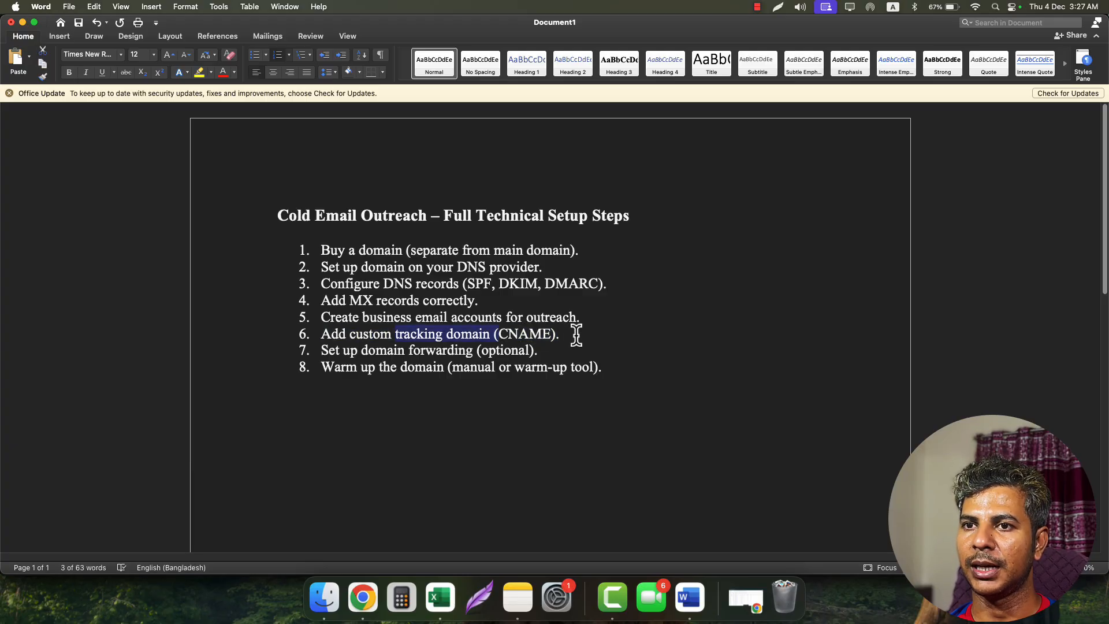
left_click(576, 335)
left_click_drag(335, 350, 398, 350)
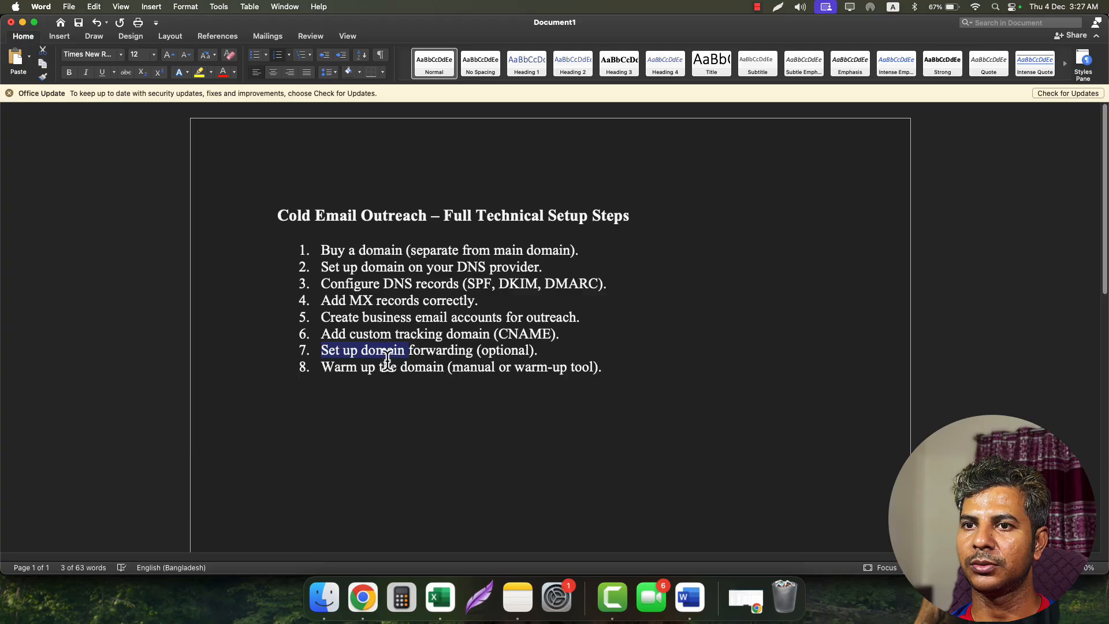
left_click(22, 23)
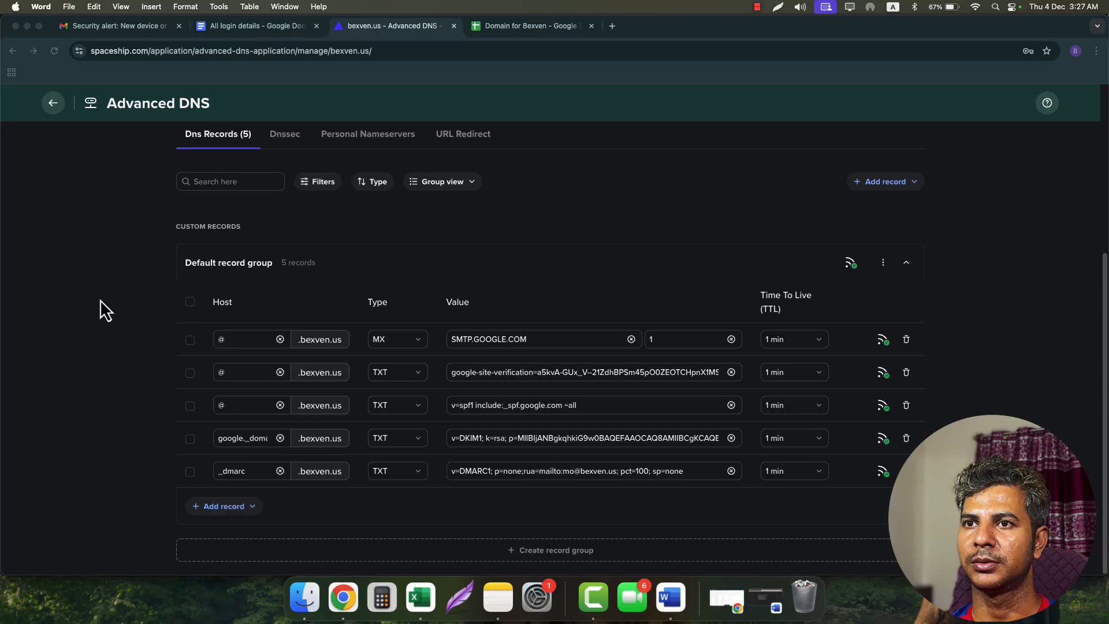
- Open URL redirect settings for bexven.us and choose the 301 (Permanent) redirect type
scroll(118, 326, "up", 1)
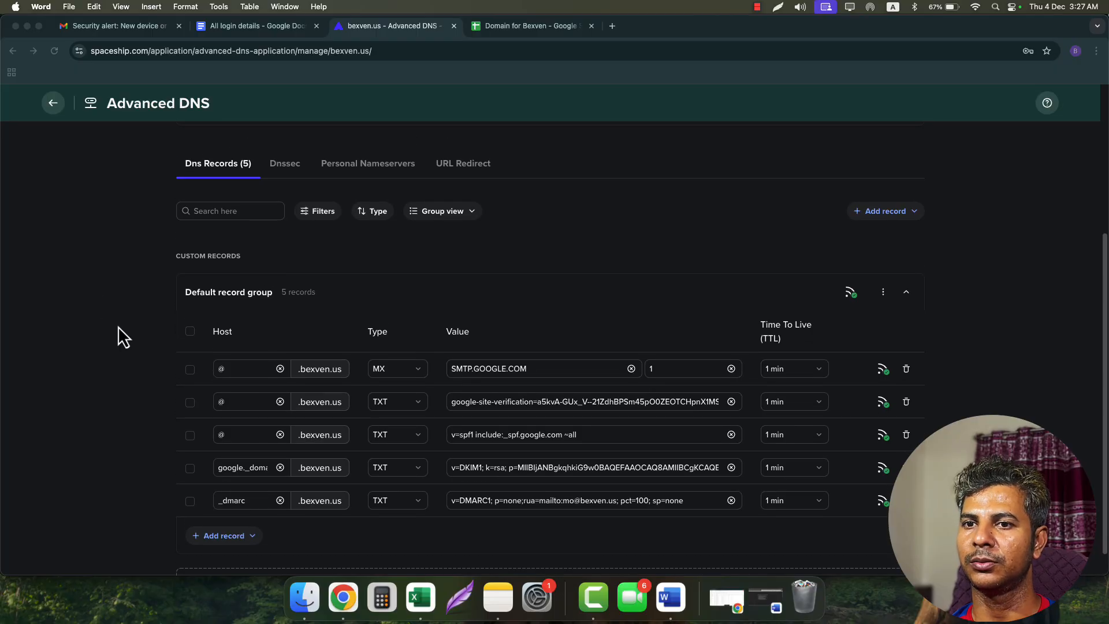
scroll(117, 325, "down", 1)
scroll(118, 327, "up", 5)
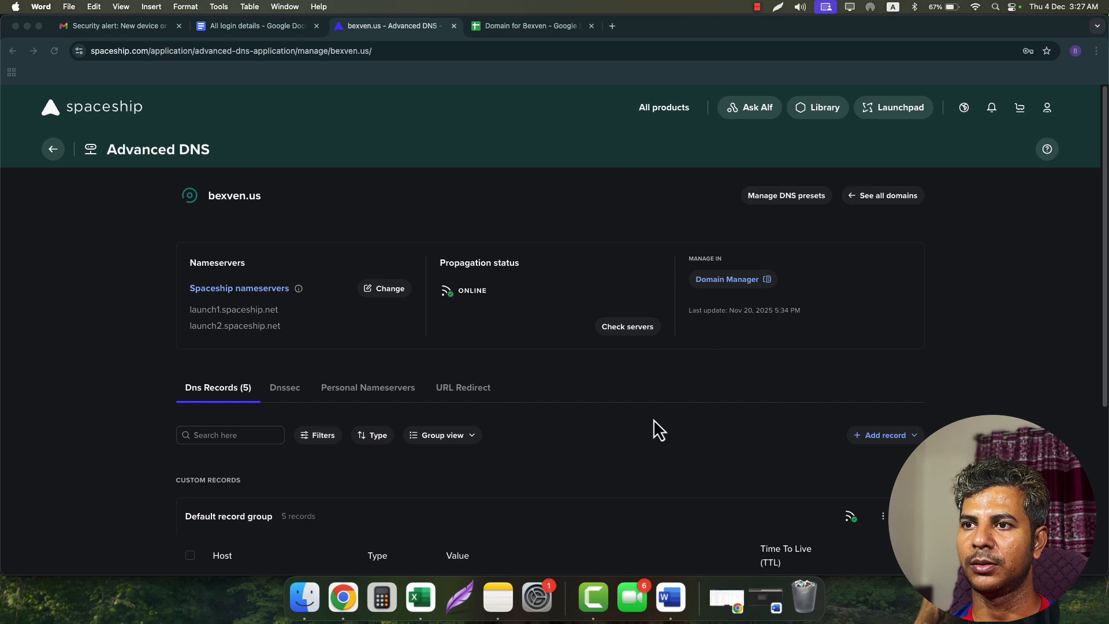
left_click(453, 391)
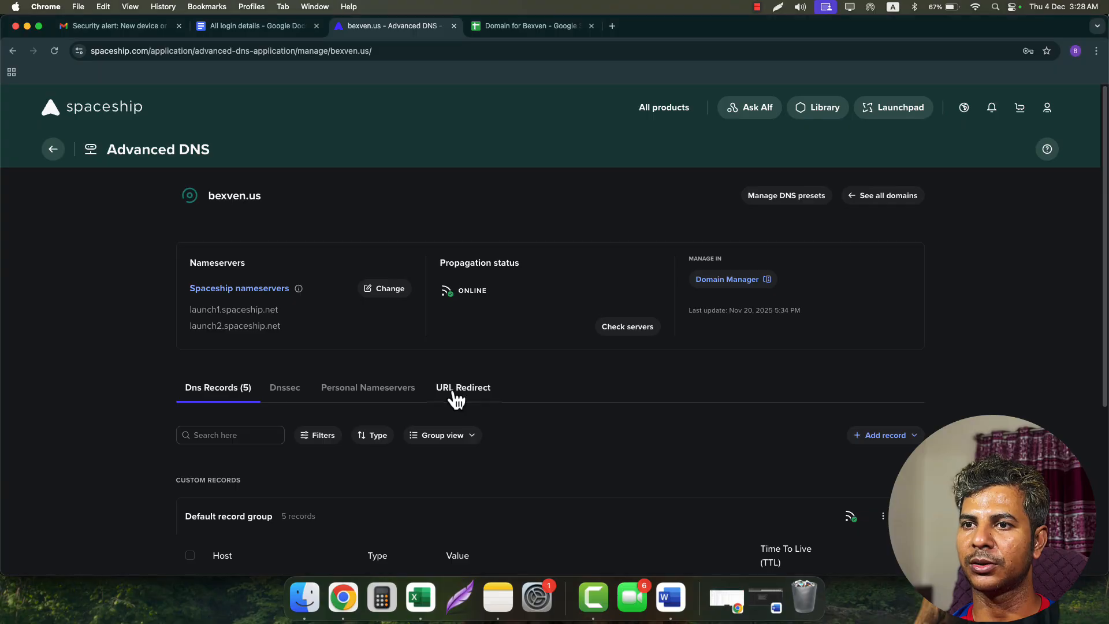
scroll(576, 390, "down", 2)
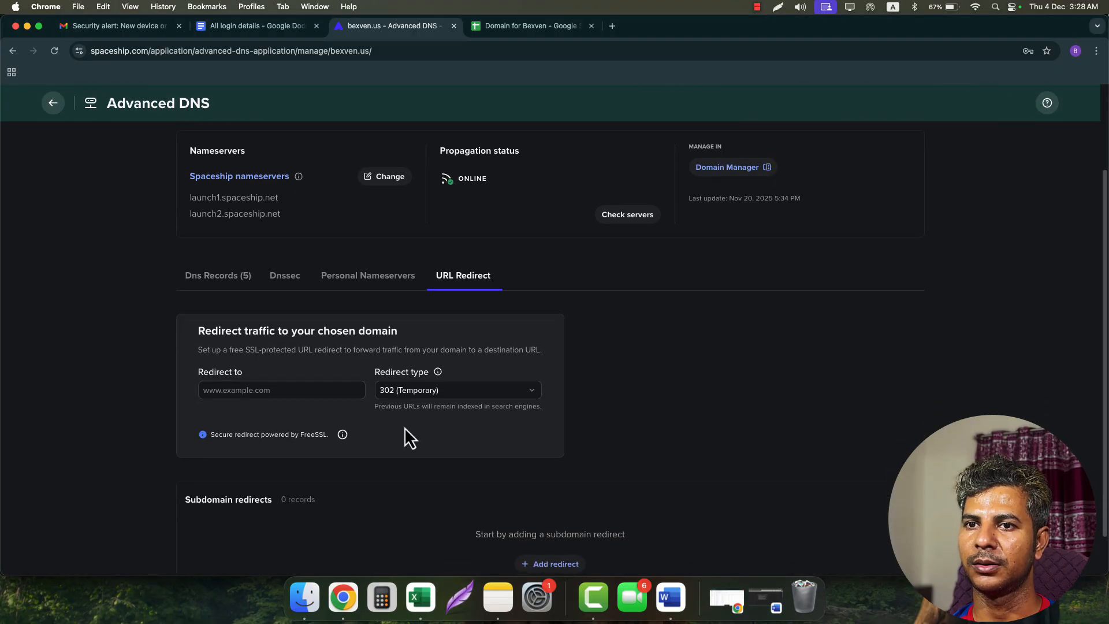
scroll(417, 434, "down", 1)
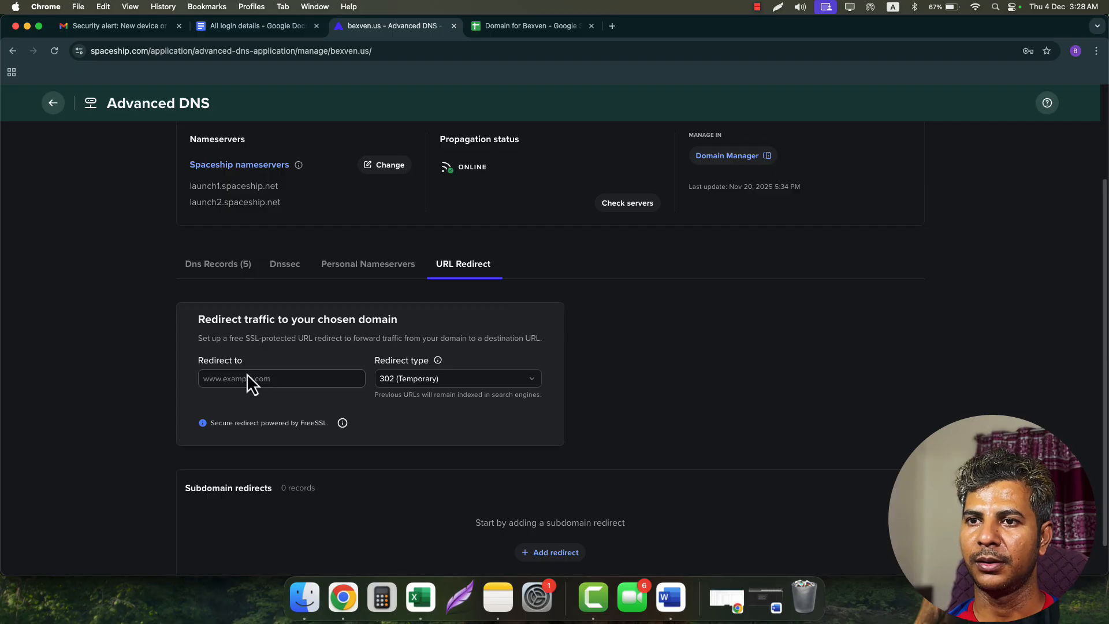
left_click(492, 383)
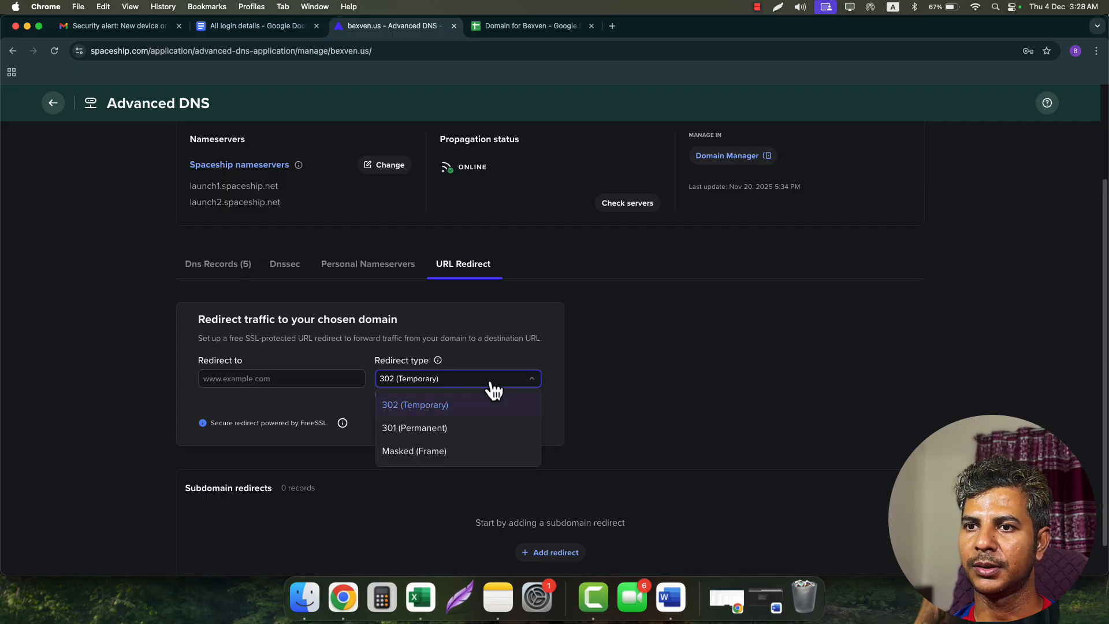
left_click(456, 431)
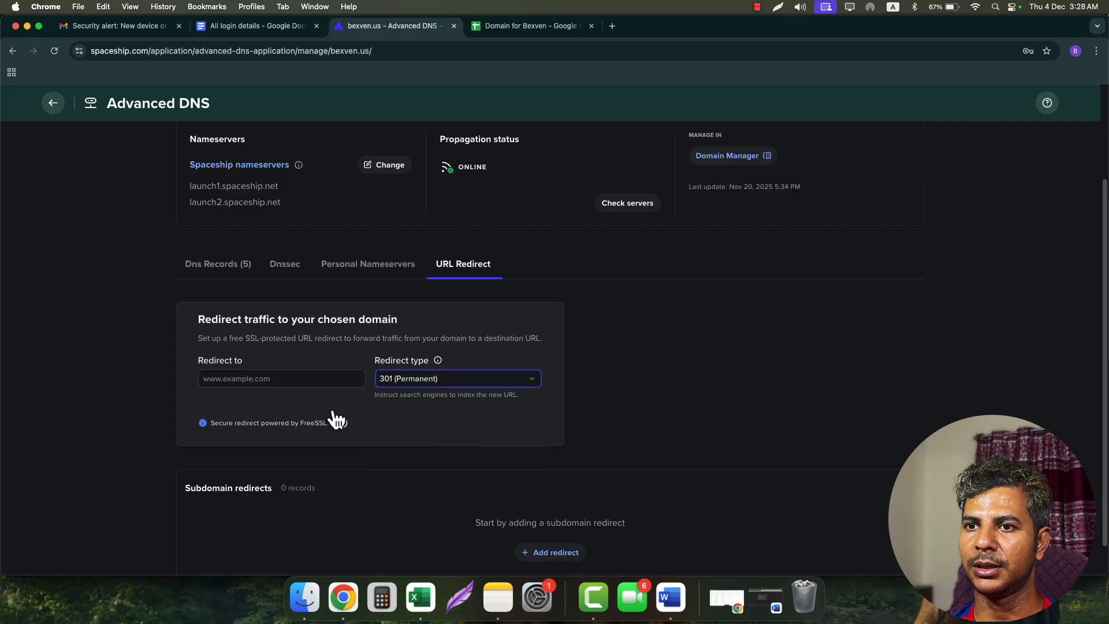
left_click(299, 379)
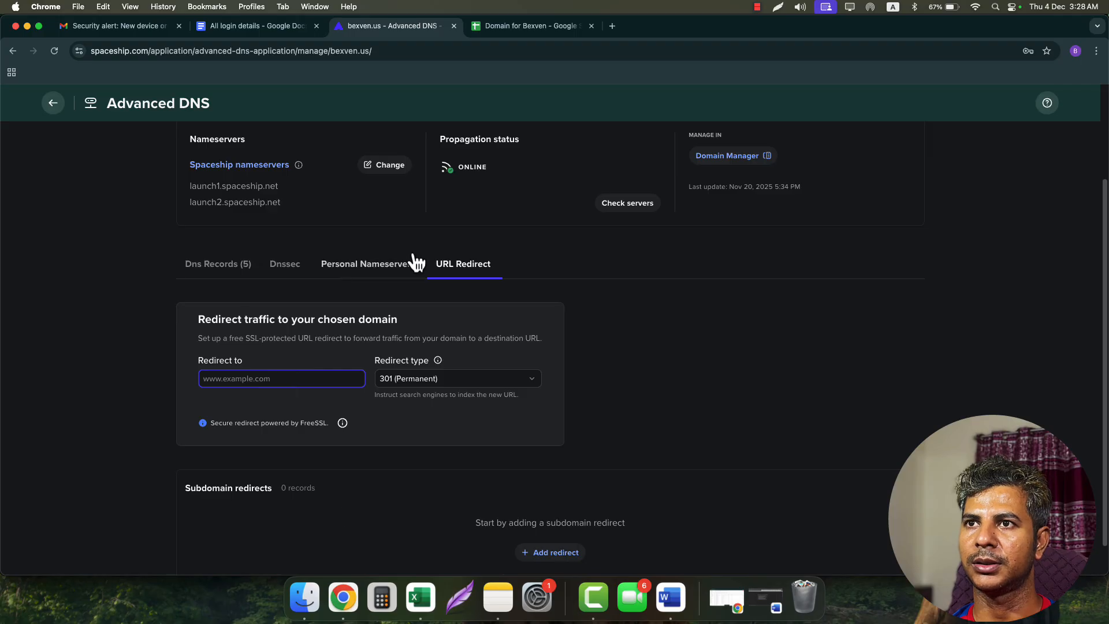
left_click(526, 32)
left_click(133, 220)
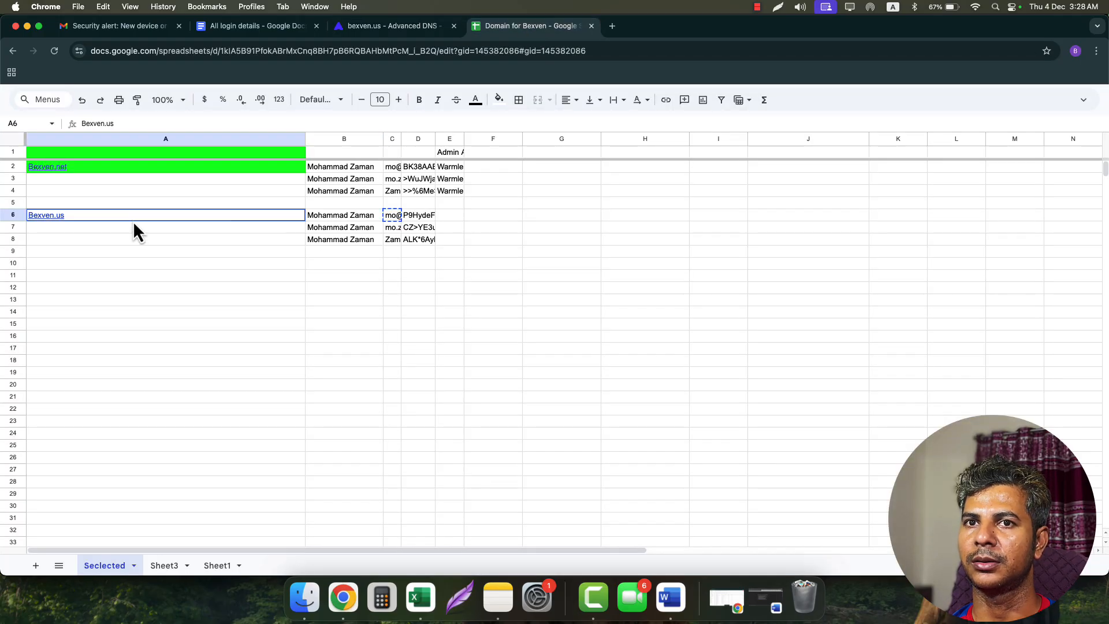
key("super+c")
left_click(613, 26)
key("super+v")
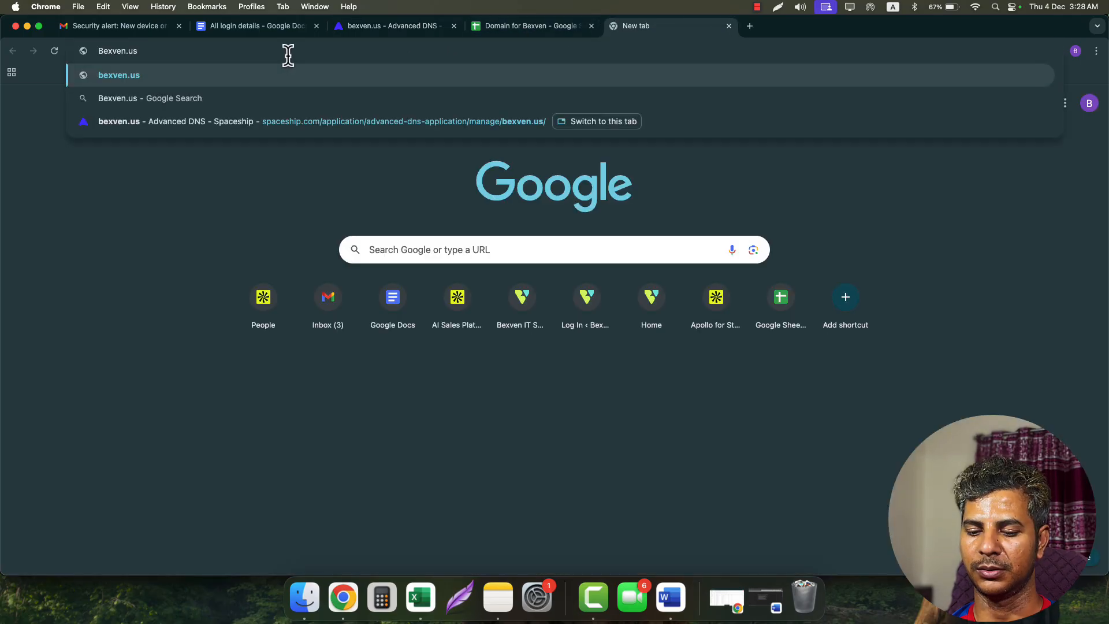
key("BackSpace")
key("BackSpace")
type("com")
key("super+a")
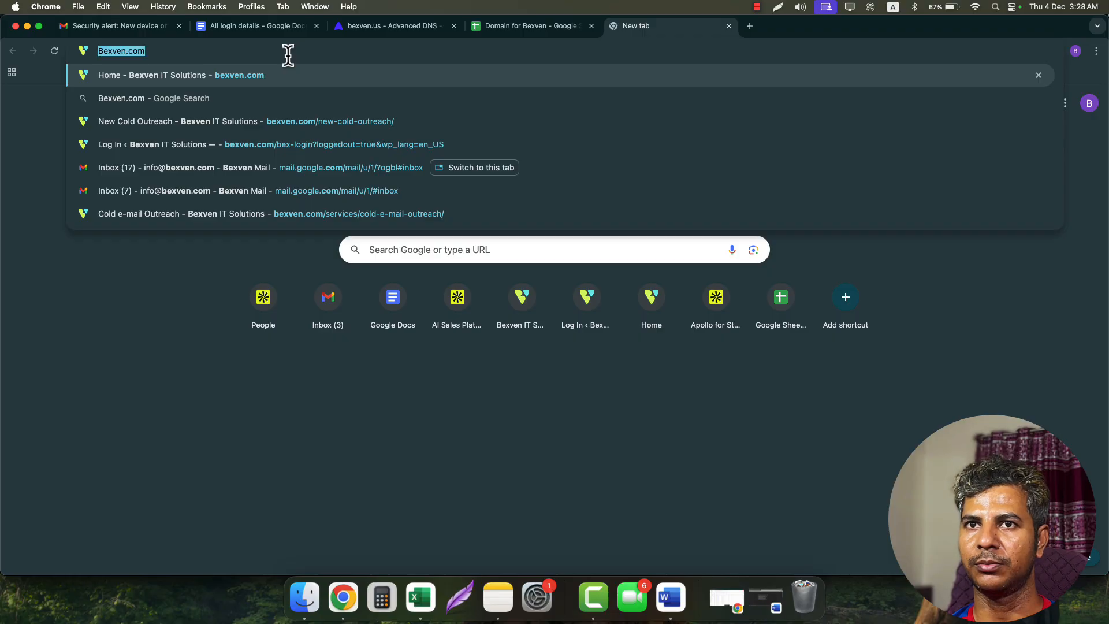
key("BackSpace")
left_click(404, 26)
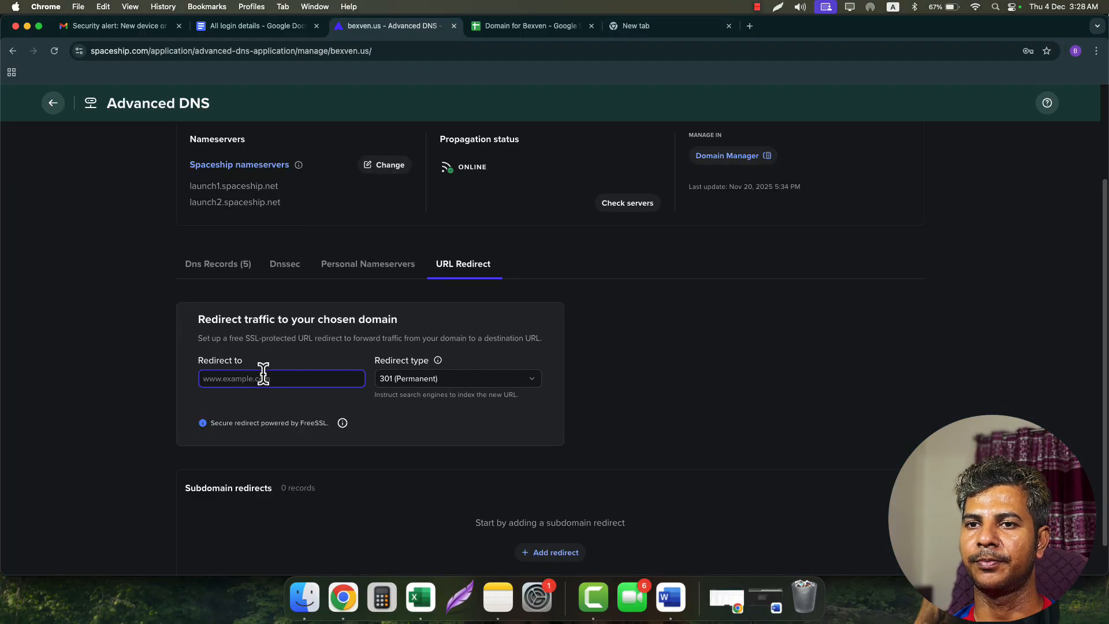
key("super+v")
left_click(480, 432)
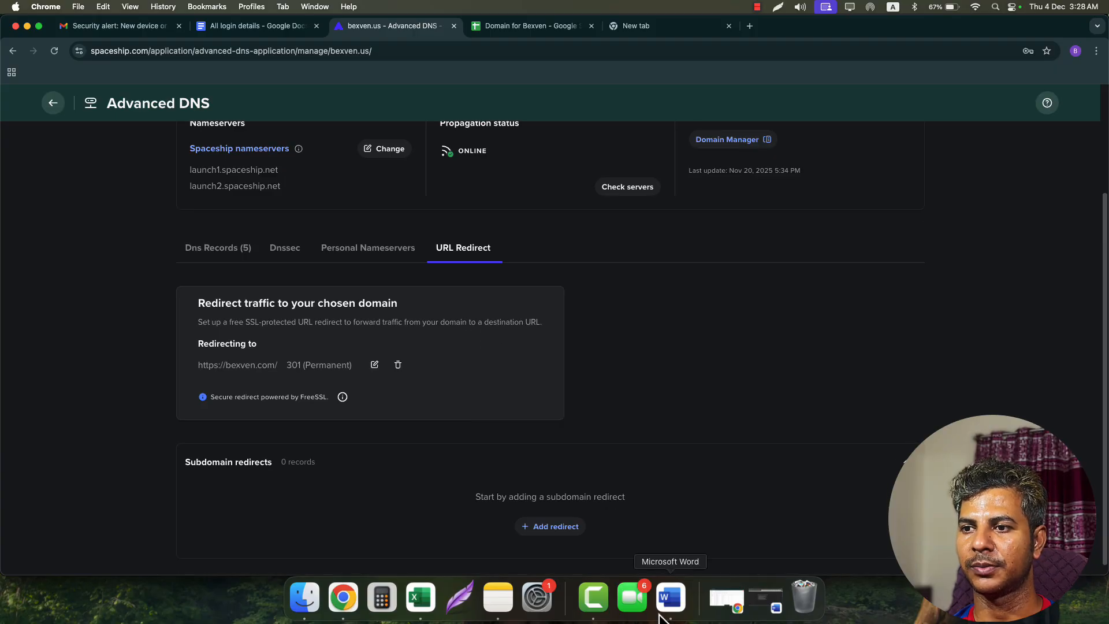
- Review the Word checklist, highlighting step 6's custom tracking domain and step 8's domain warm-up
left_click(670, 597)
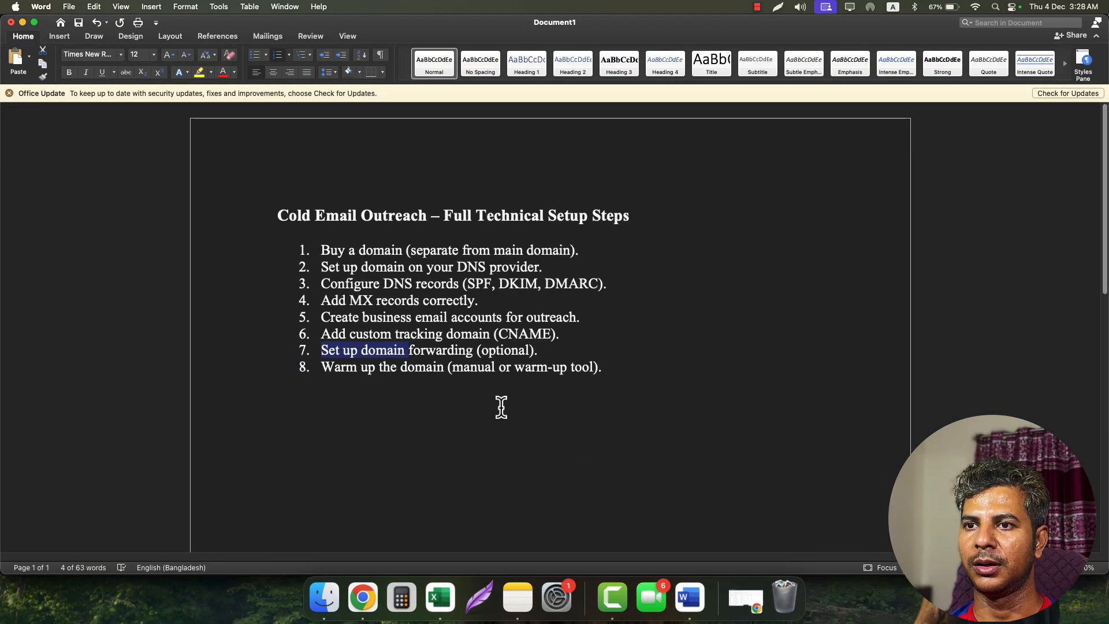
left_click(444, 396)
left_click_drag(382, 334, 491, 335)
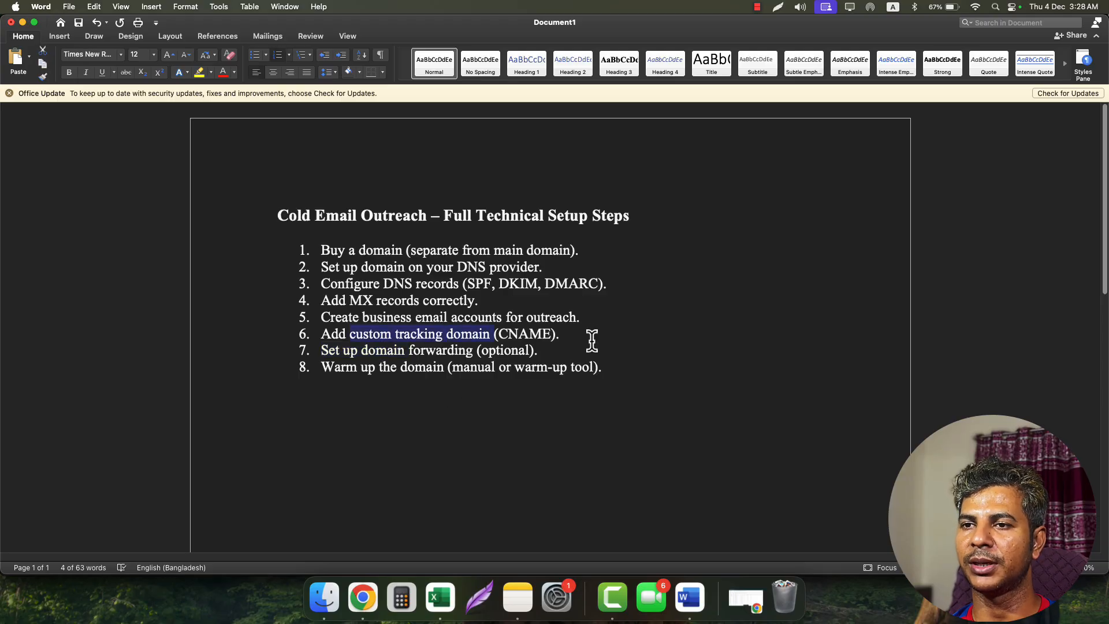
left_click(382, 379)
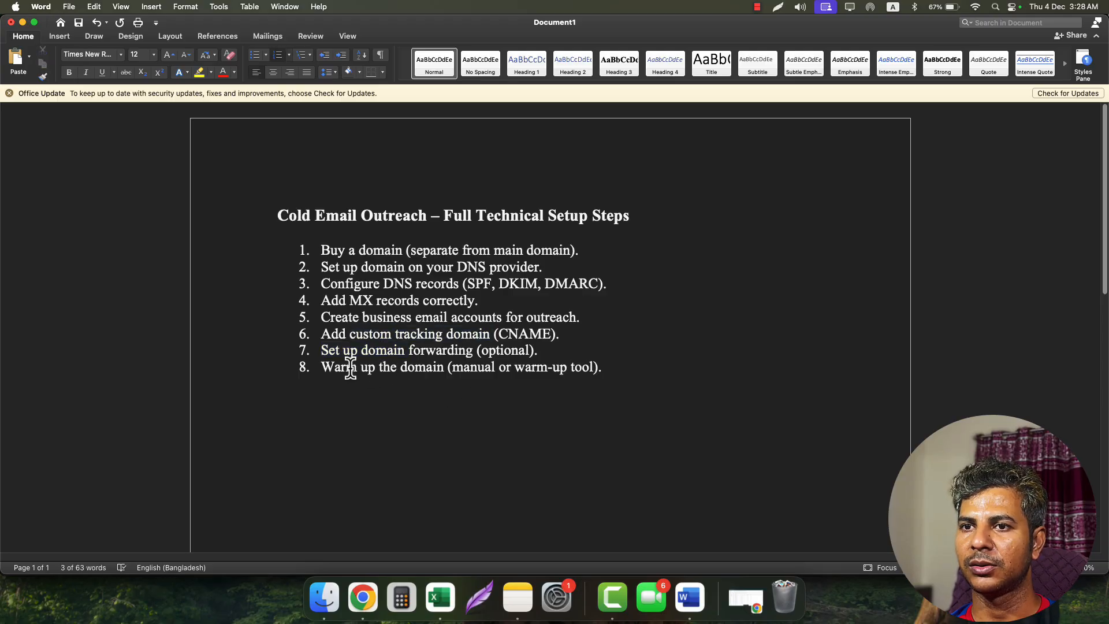
left_click_drag(350, 368, 412, 370)
left_click(512, 412)
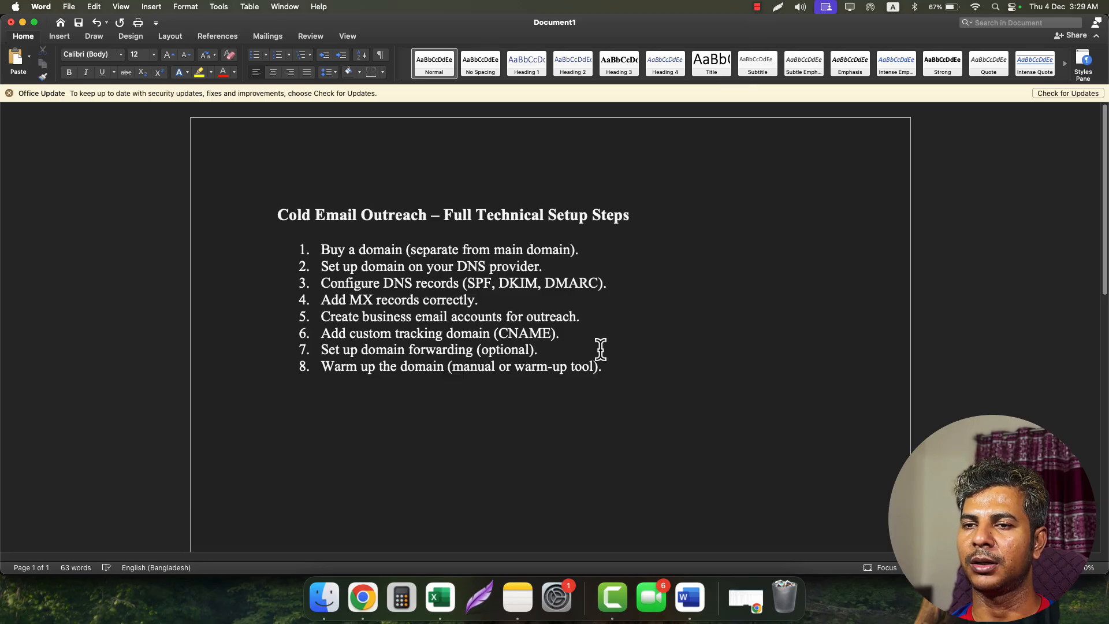
left_click(758, 8)
left_click(772, 37)
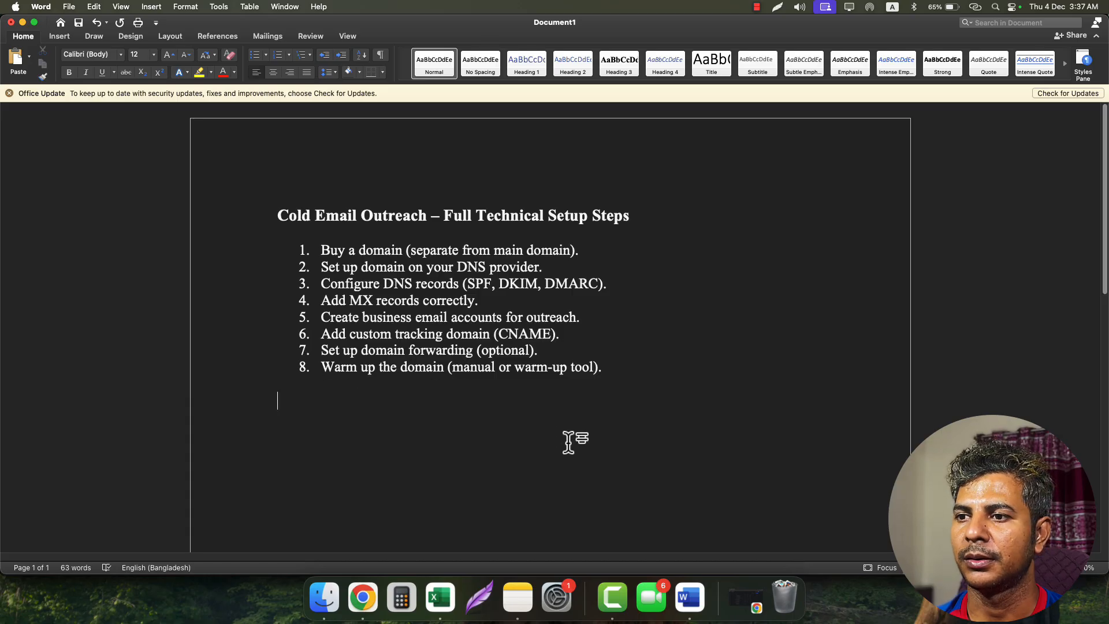
left_click(22, 23)
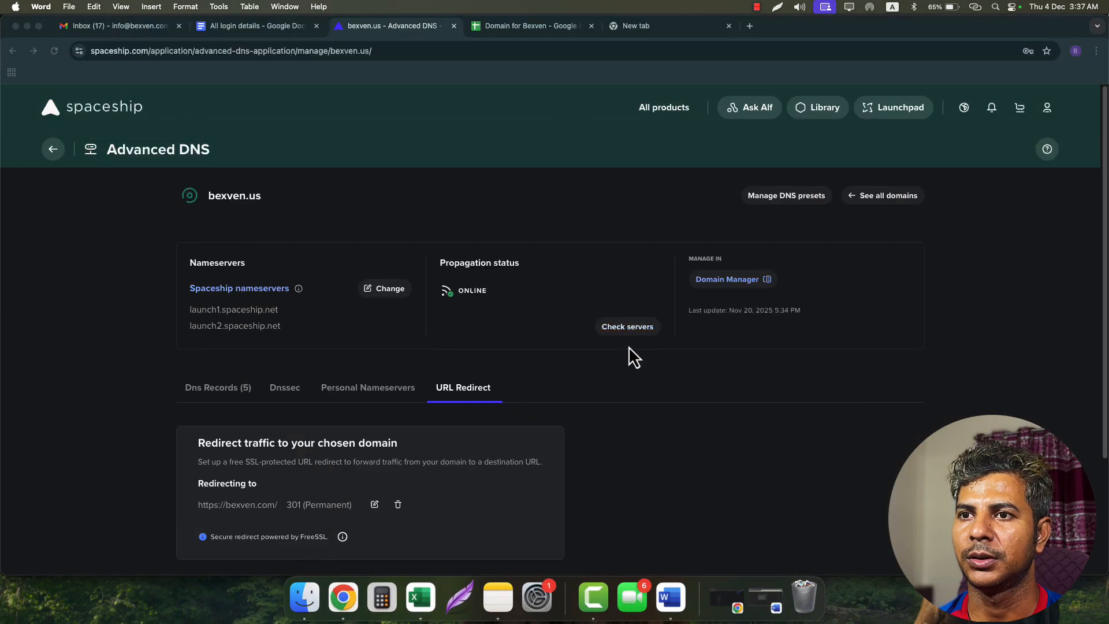
left_click(769, 594)
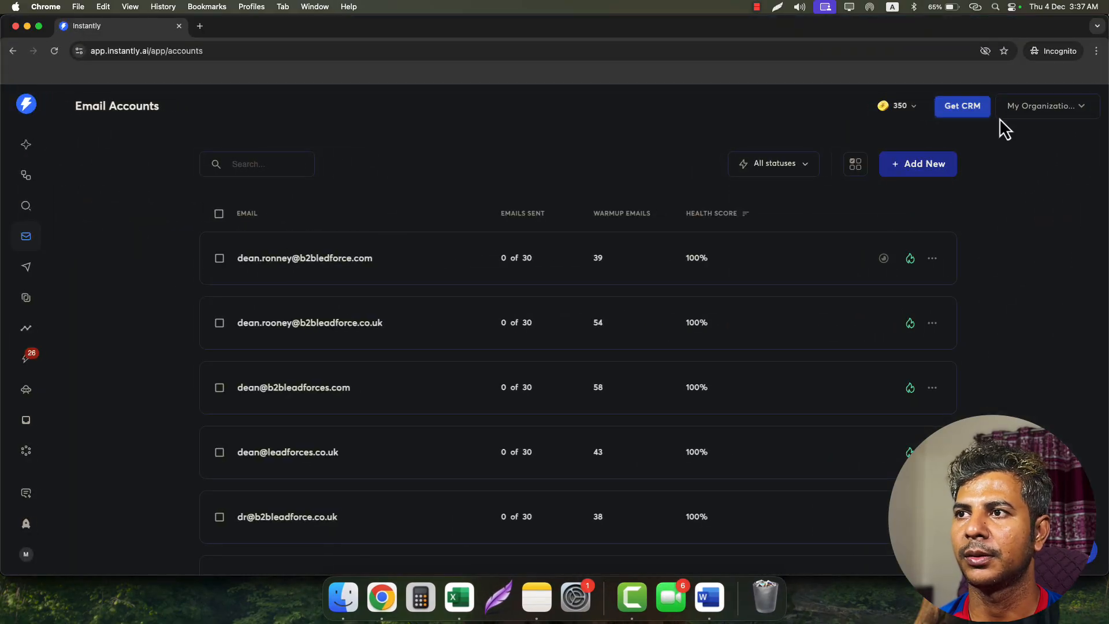
- Start adding a Google Gmail / G-Suite account in Instantly and load Gmail in a private tab
left_click(917, 166)
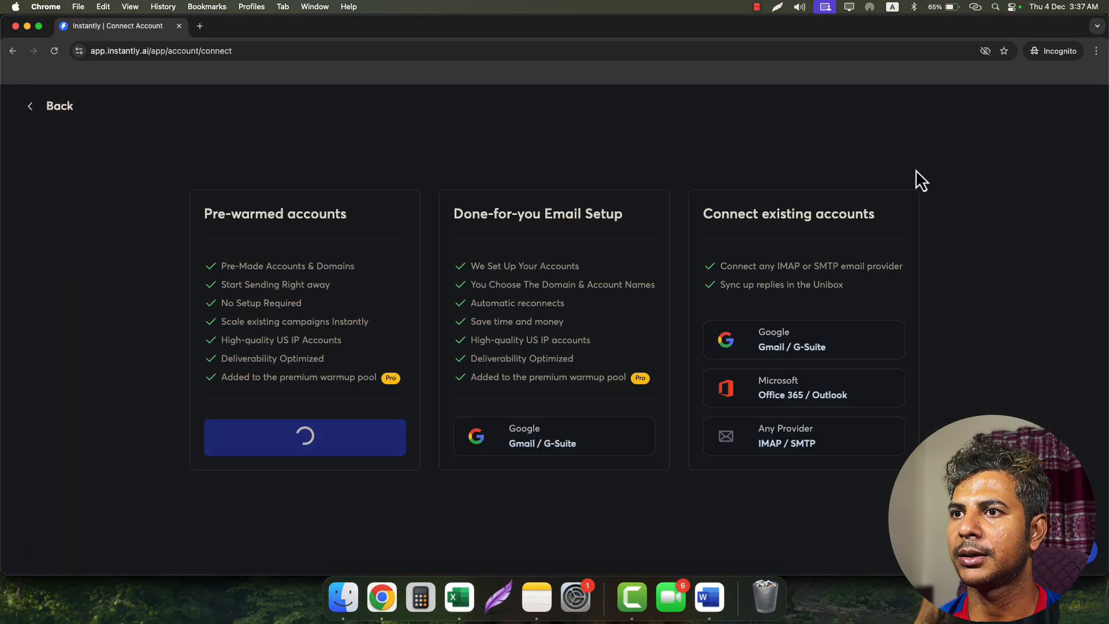
left_click(803, 354)
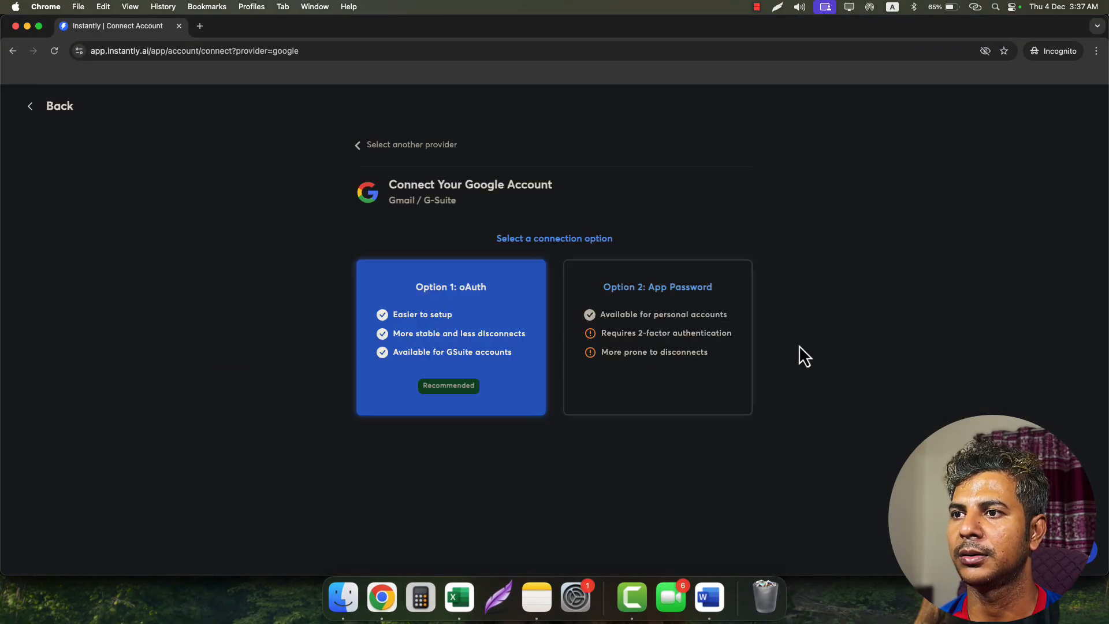
left_click(200, 25)
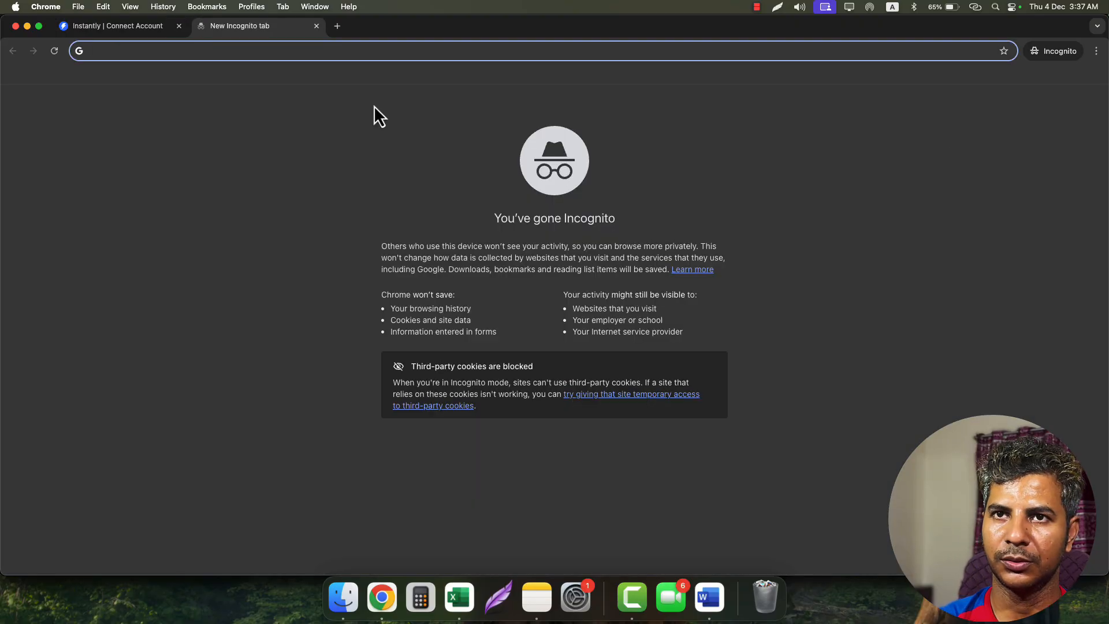
type("gmail.com")
key("Return")
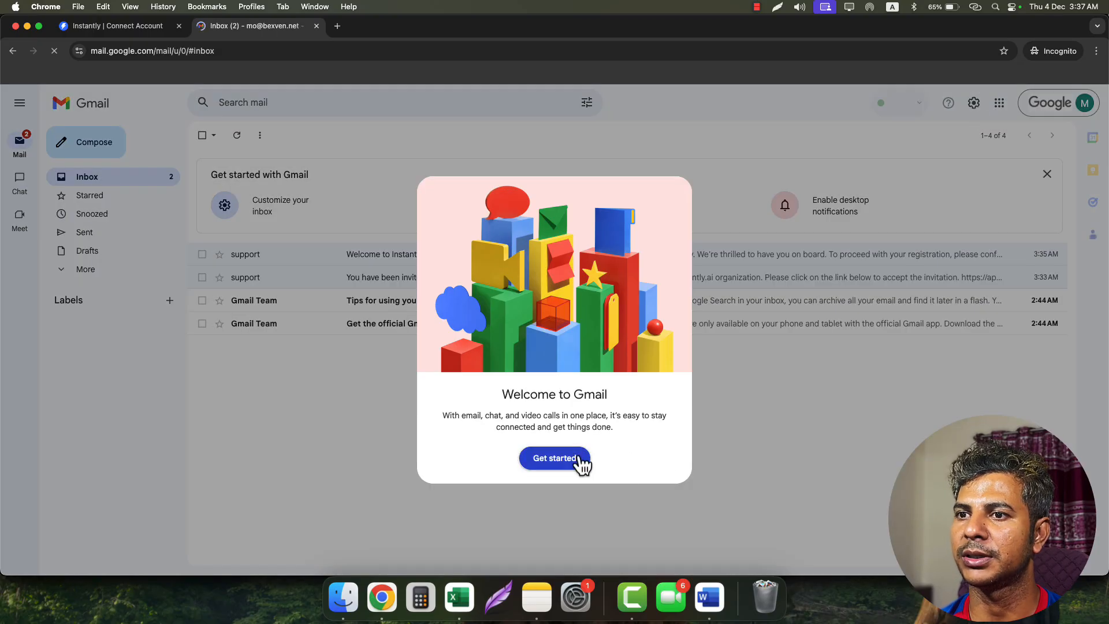
- Enable POP for all mail in Gmail's Forwarding and POP/IMAP settings and save
left_click(581, 460)
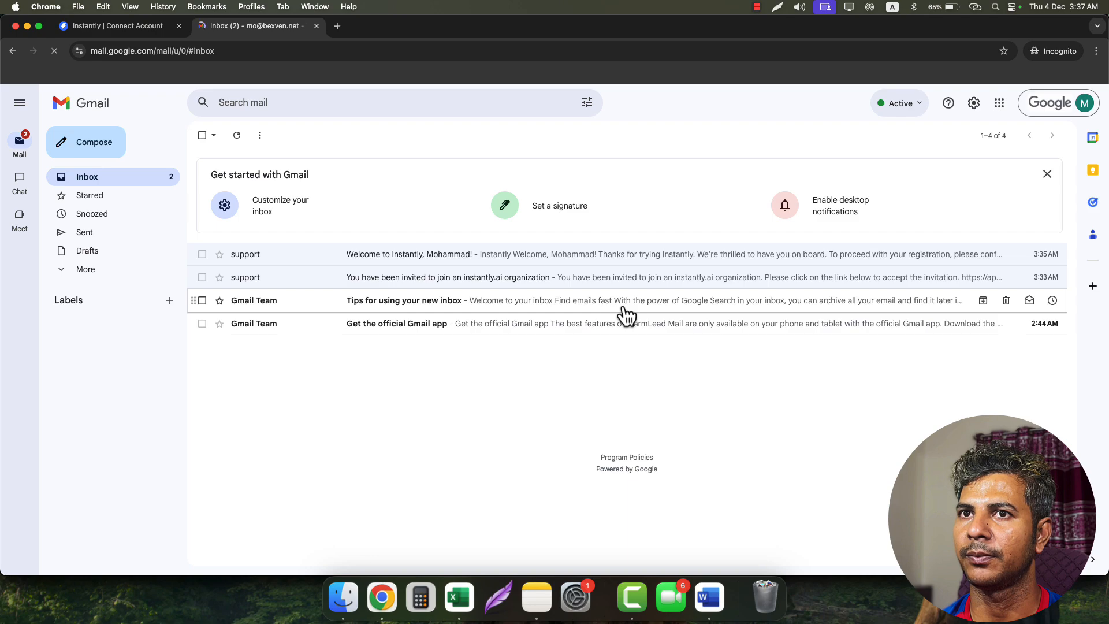
left_click(976, 106)
left_click(984, 164)
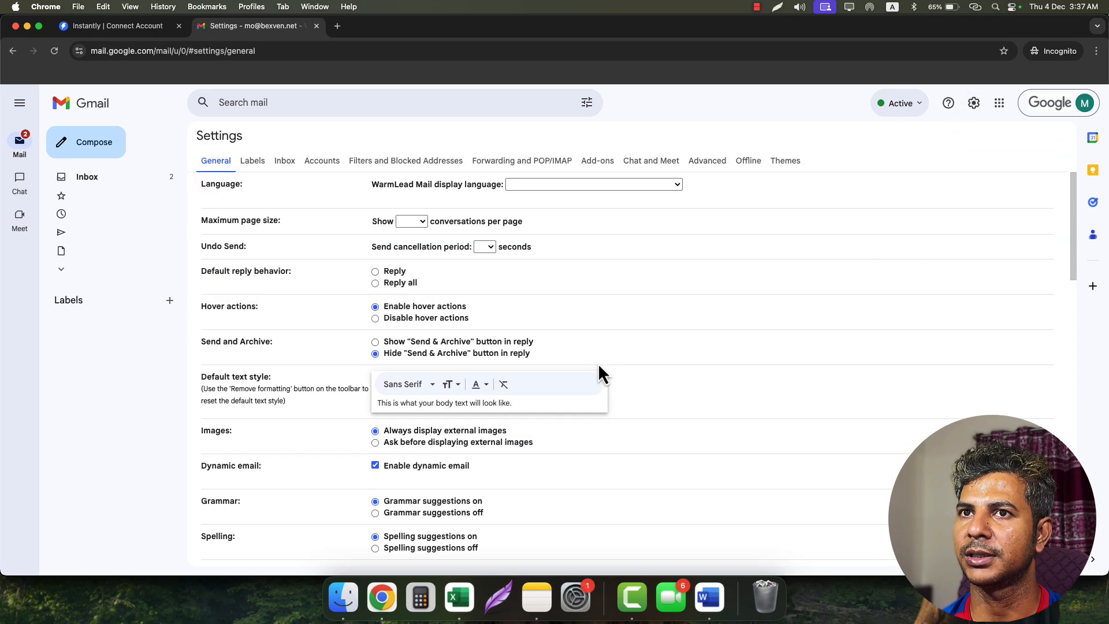
left_click(504, 164)
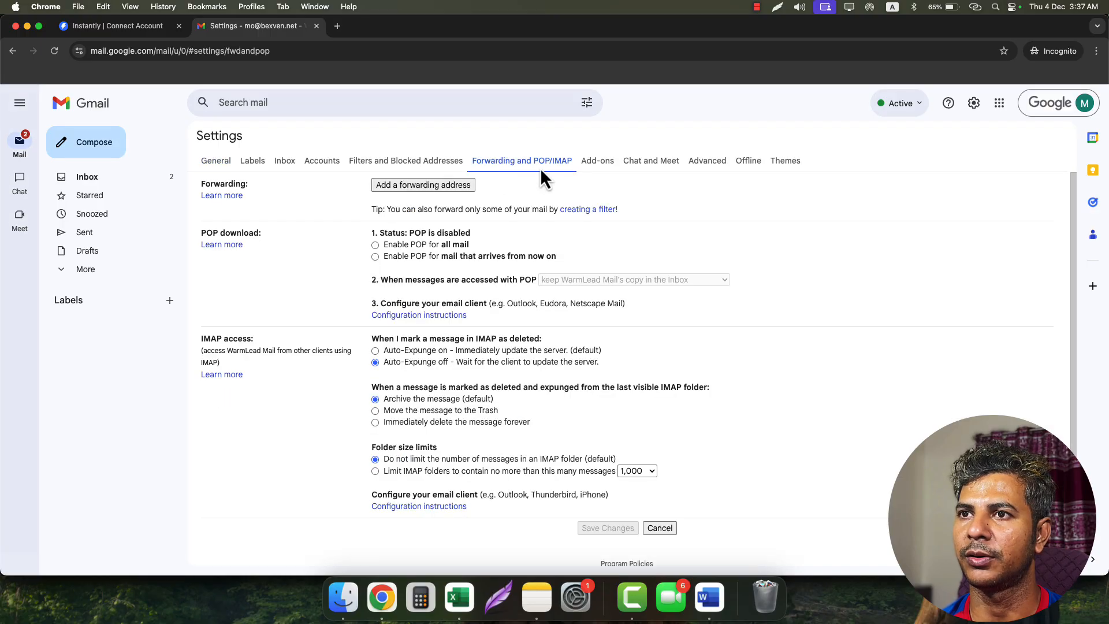
left_click(375, 245)
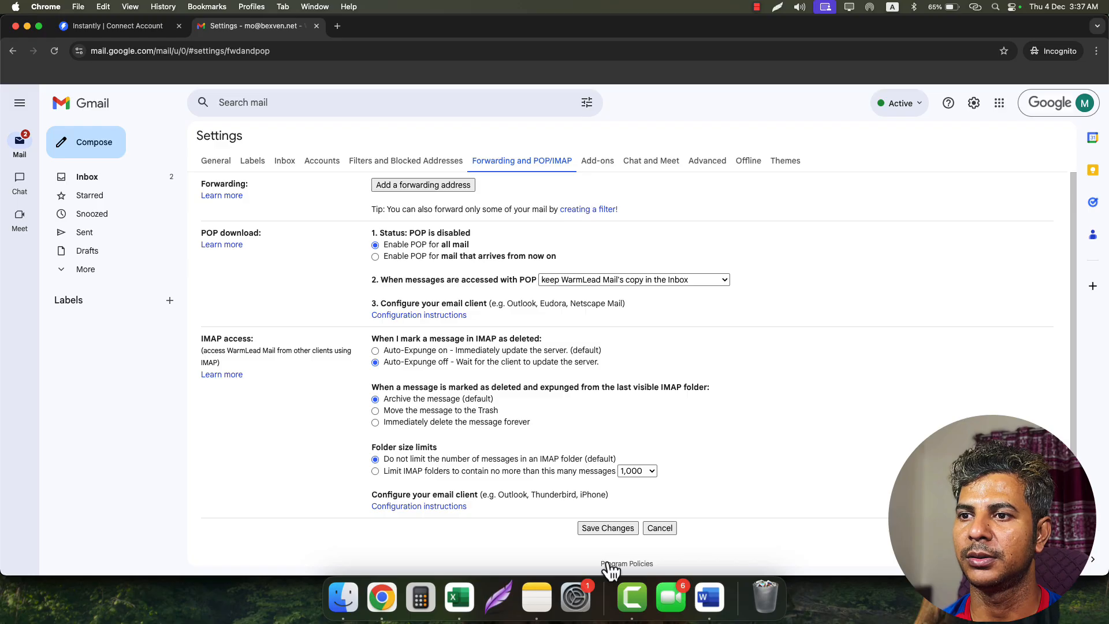
left_click(606, 528)
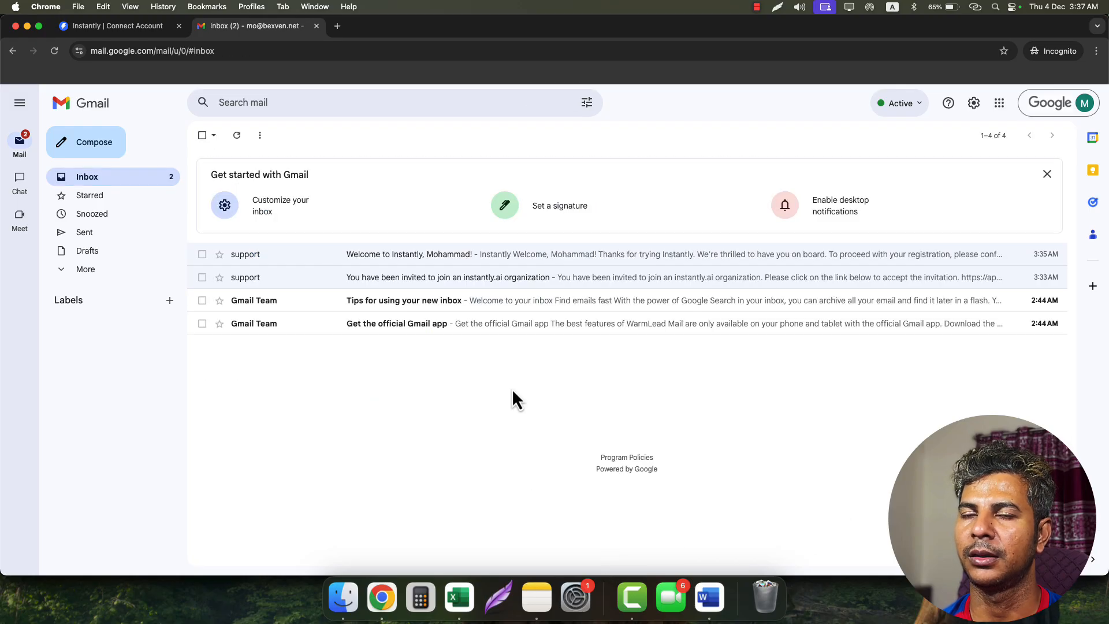
left_click(135, 26)
- Connect the workspace Google account via OAuth, granting Instantly access, then go back to Email Accounts
left_click(510, 318)
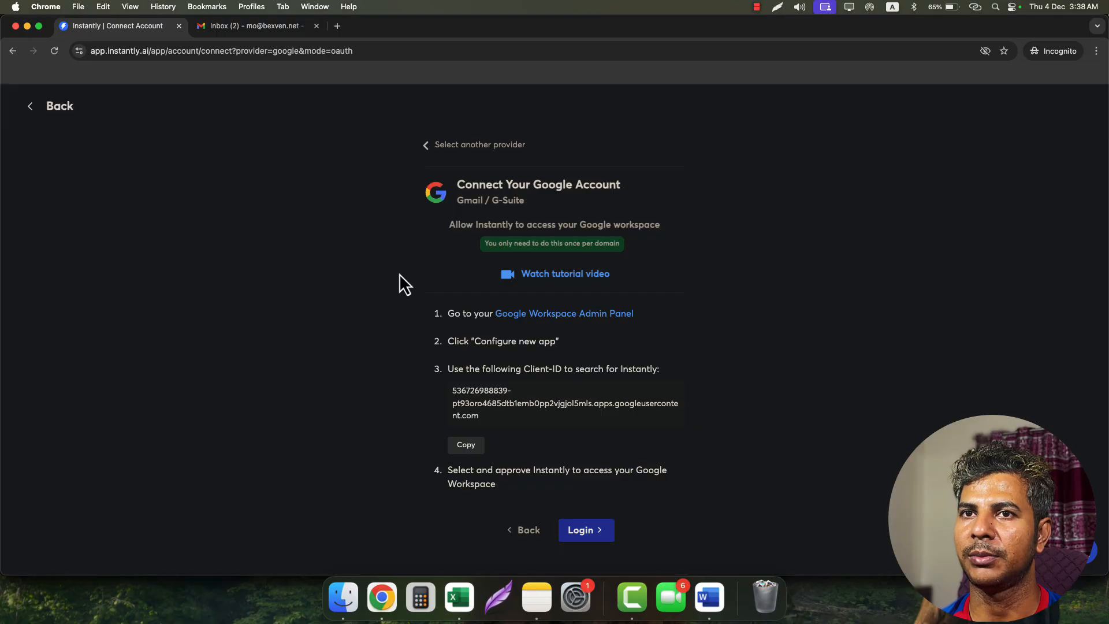
left_click(581, 539)
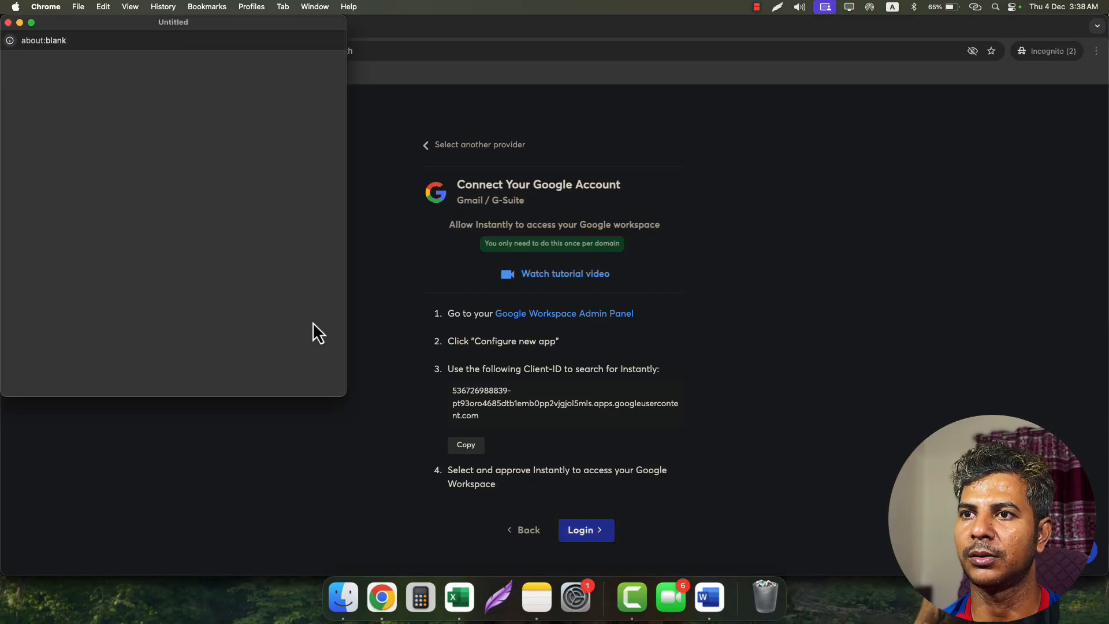
left_click(254, 136)
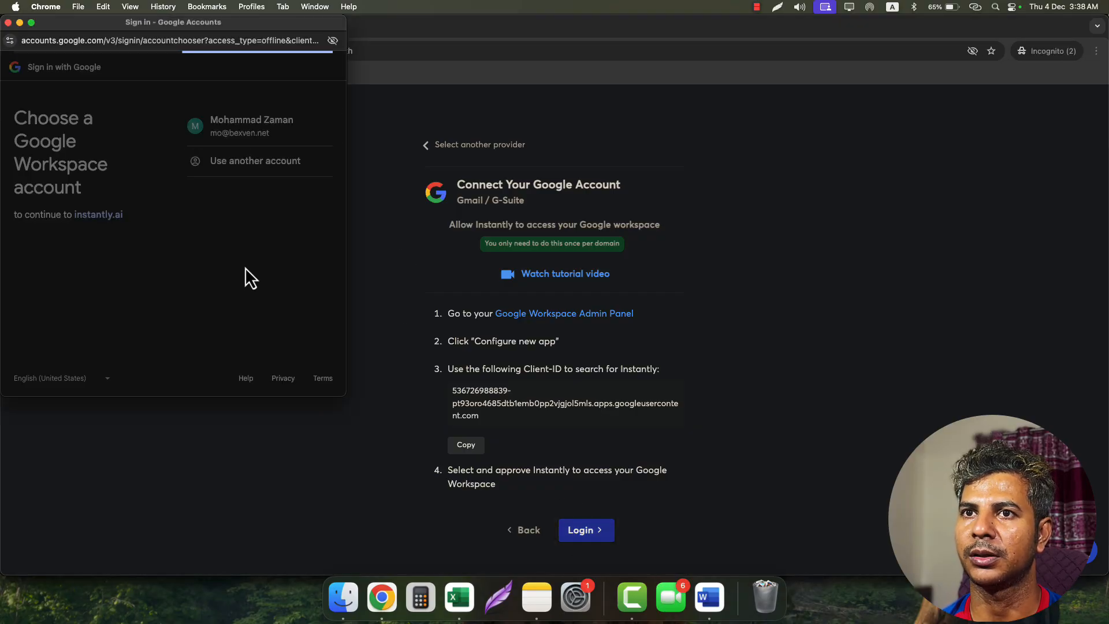
scroll(254, 361, "down", 2)
left_click(290, 340)
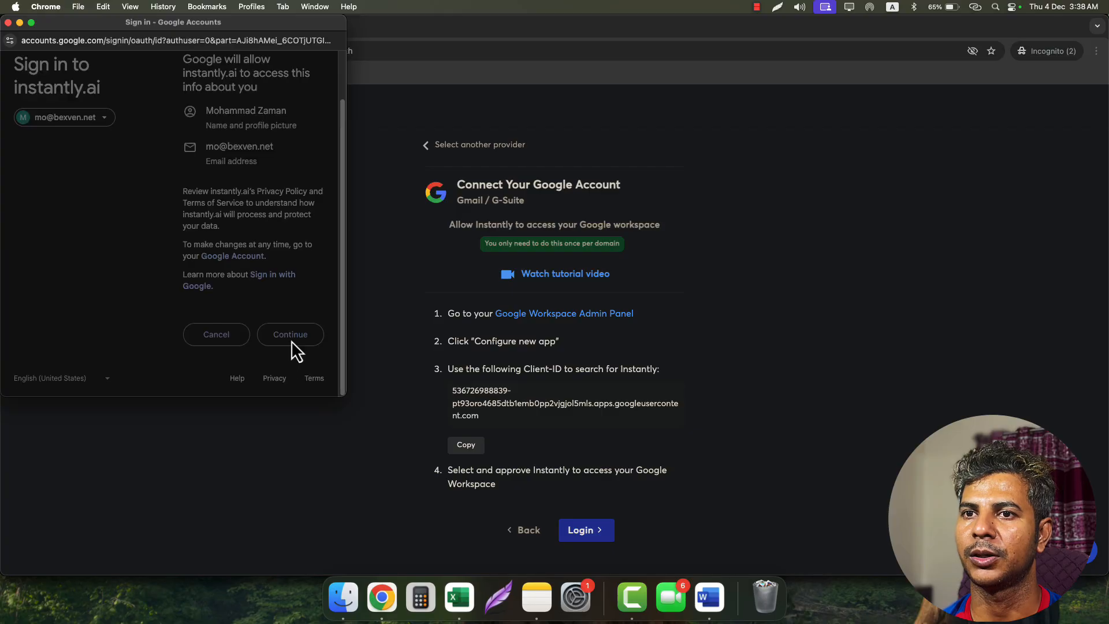
scroll(292, 340, "down", 5)
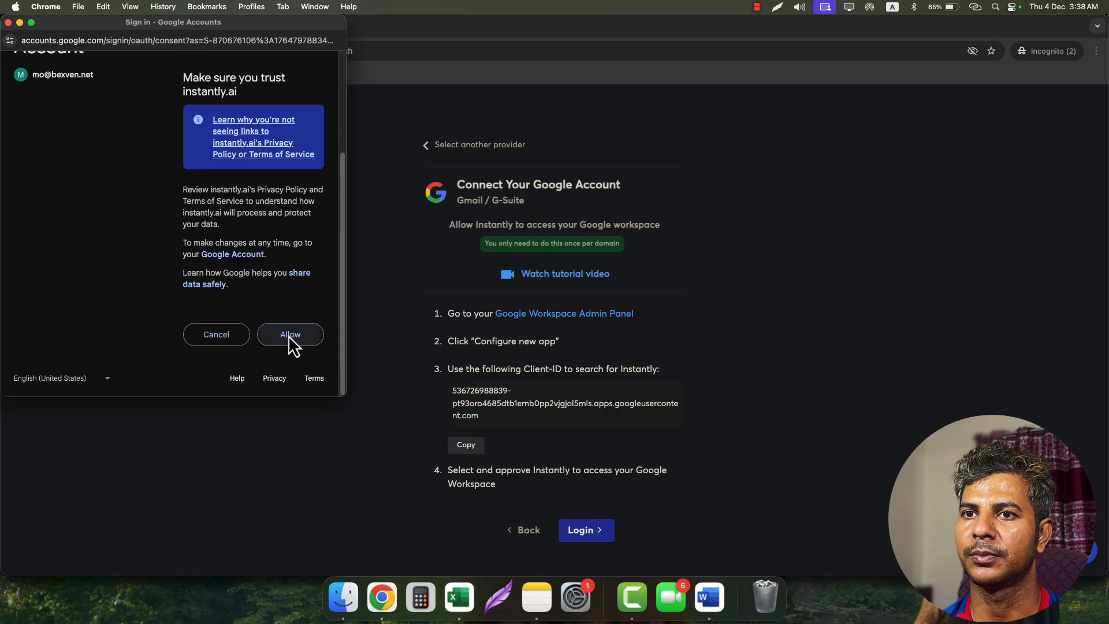
left_click(290, 343)
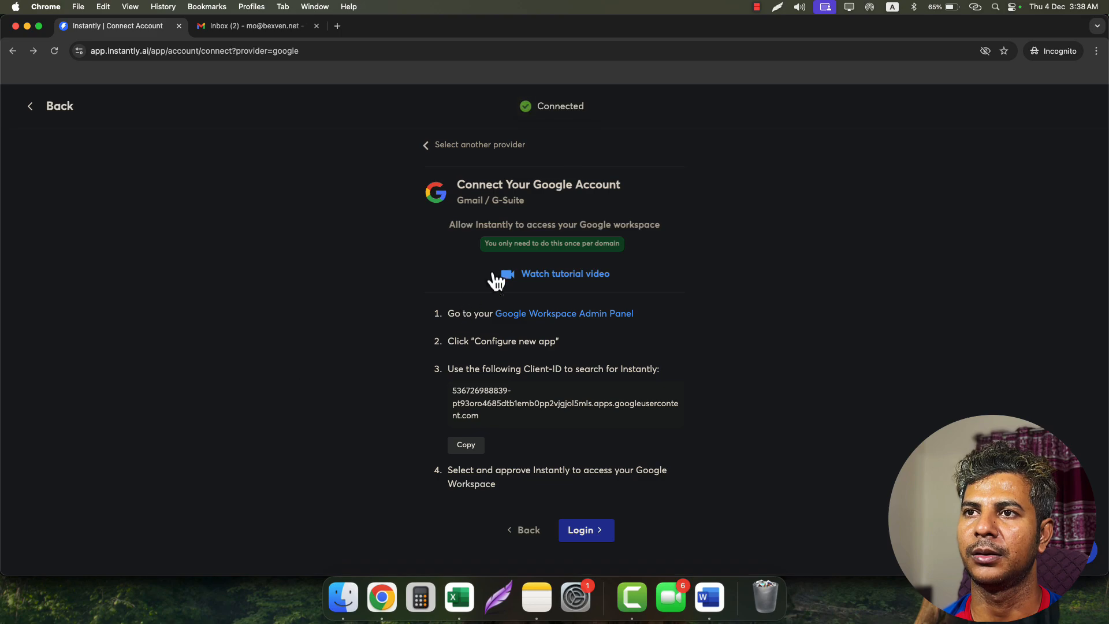
double_click(560, 107)
left_click(777, 152)
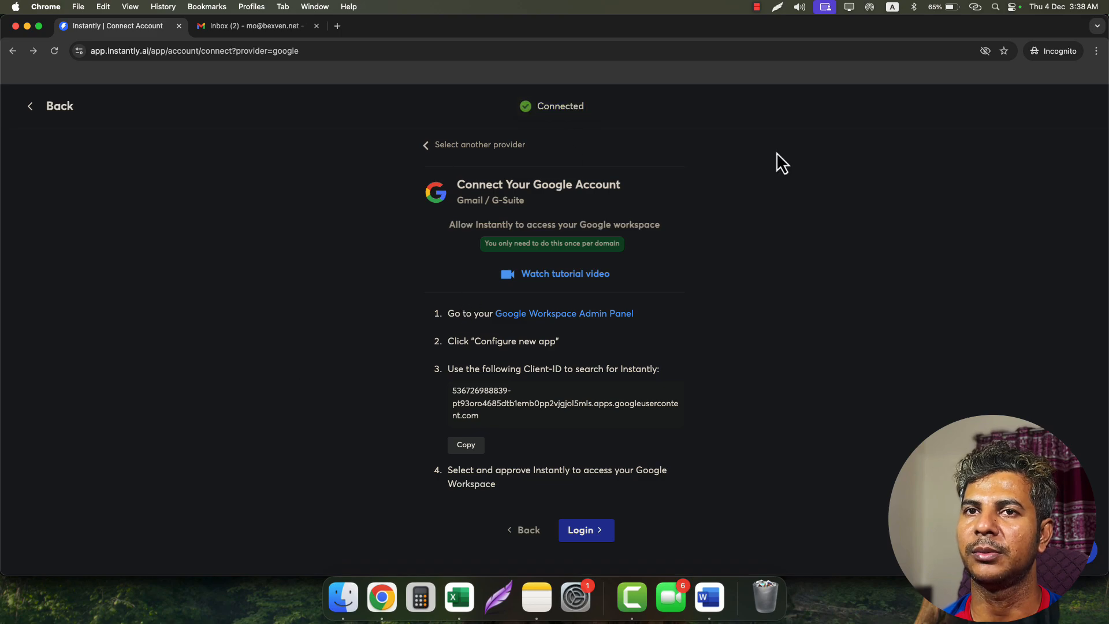
left_click(32, 110)
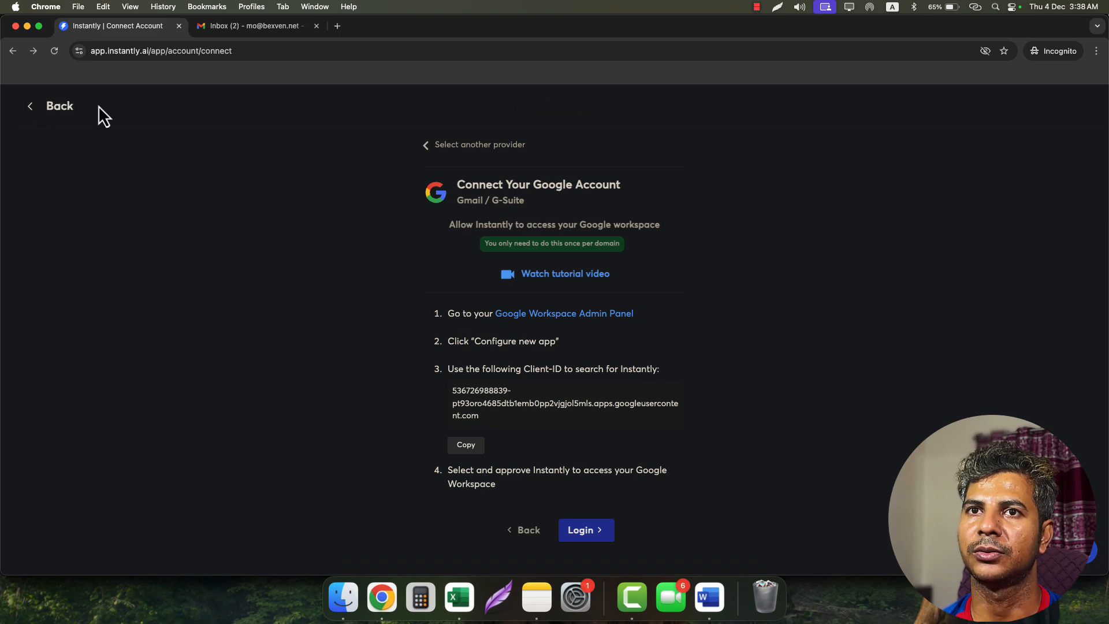
left_click(30, 110)
- Enable custom tracking domain in the newest account's settings and select the CNAME host inst
scroll(130, 282, "down", 6)
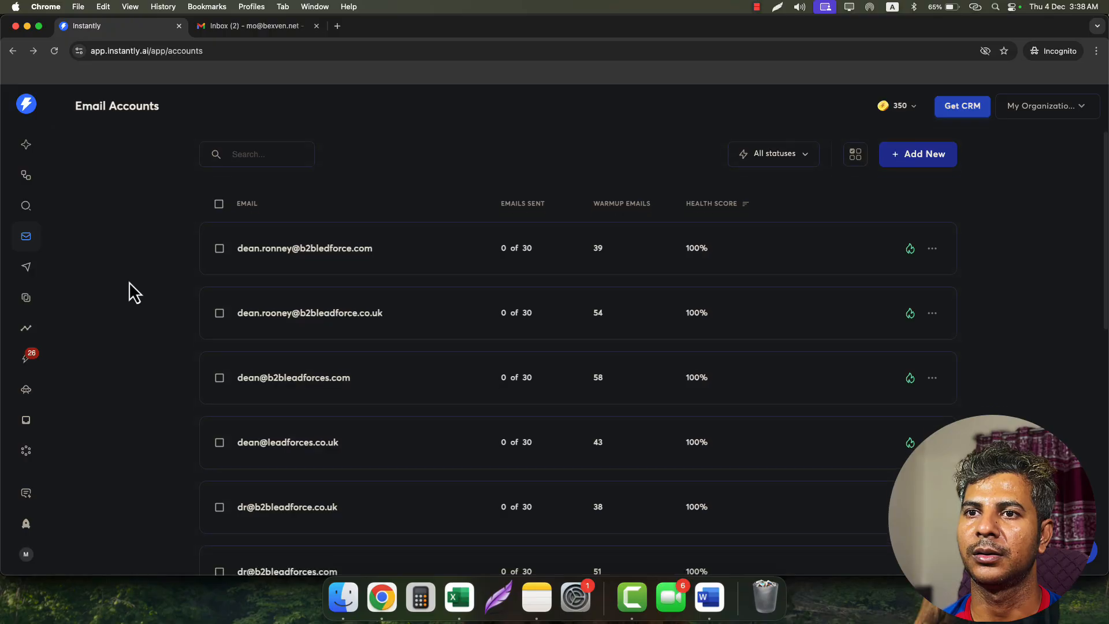
scroll(131, 281, "up", 5)
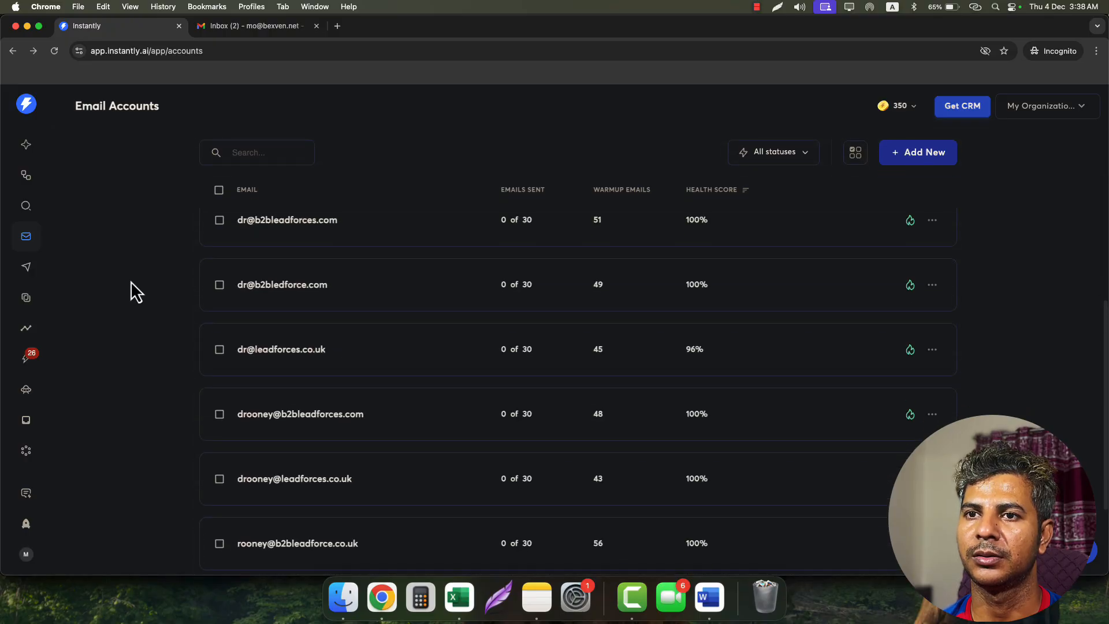
scroll(130, 281, "down", 5)
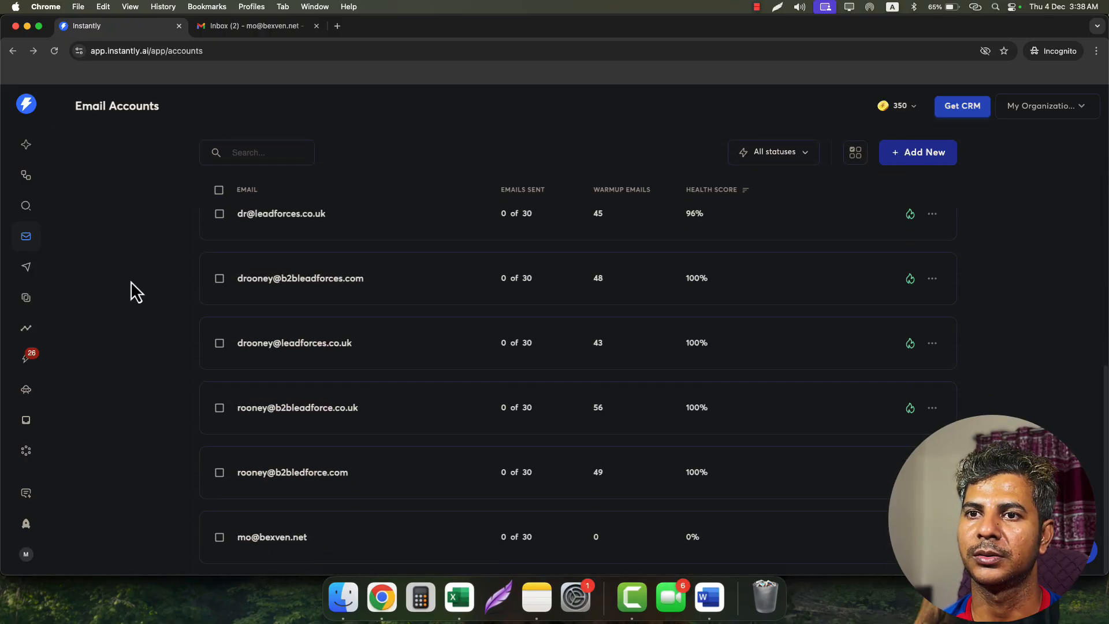
left_click(289, 543)
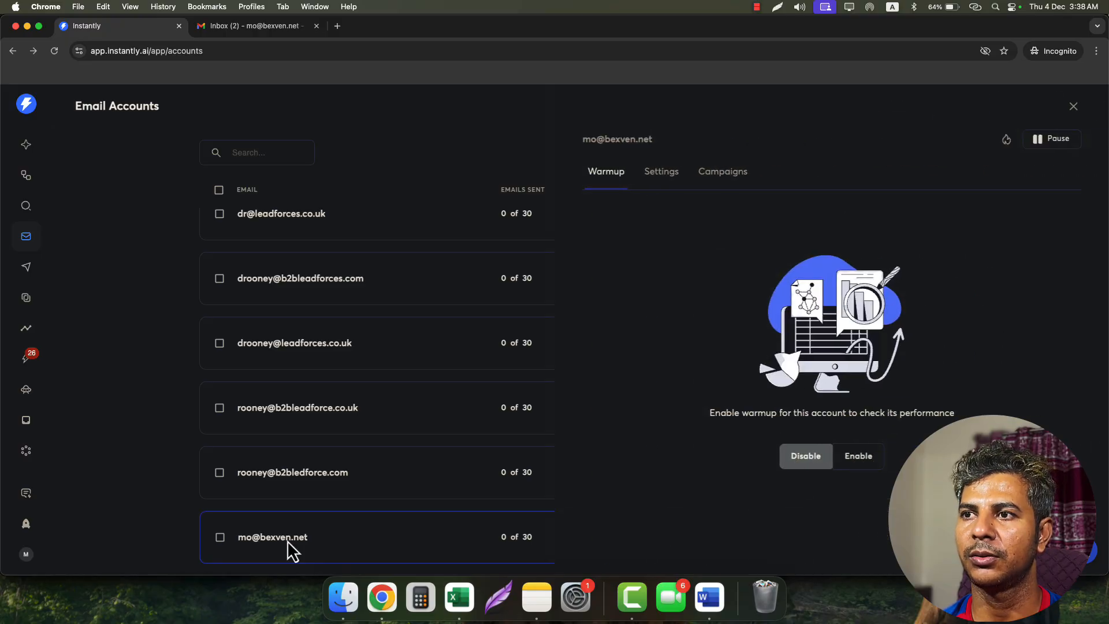
left_click(657, 174)
scroll(787, 439, "down", 5)
scroll(785, 431, "down", 5)
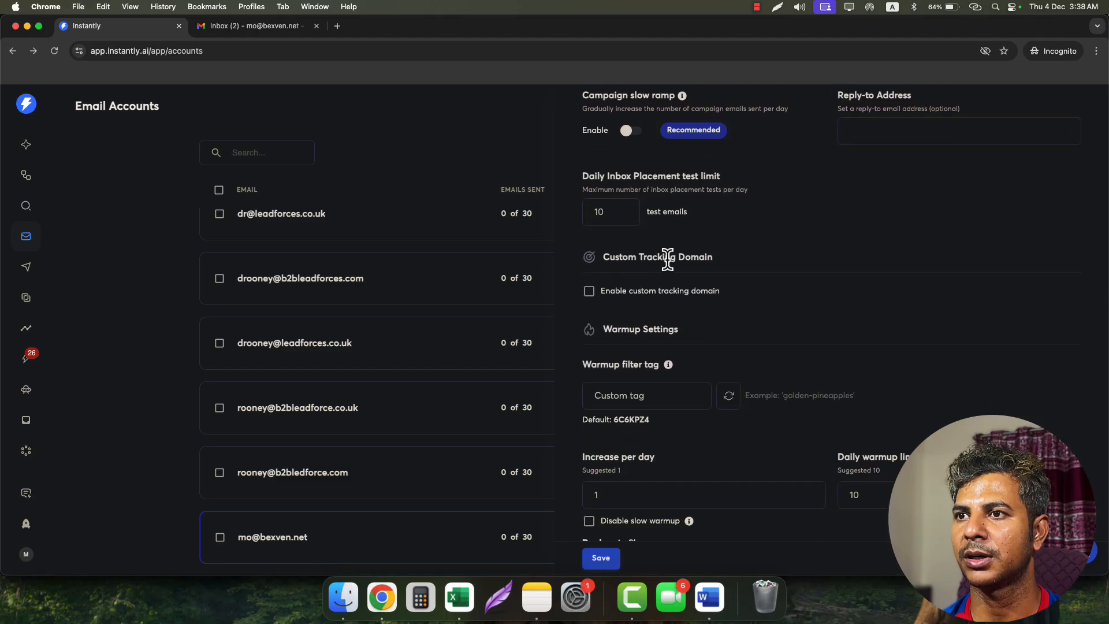
left_click(658, 297)
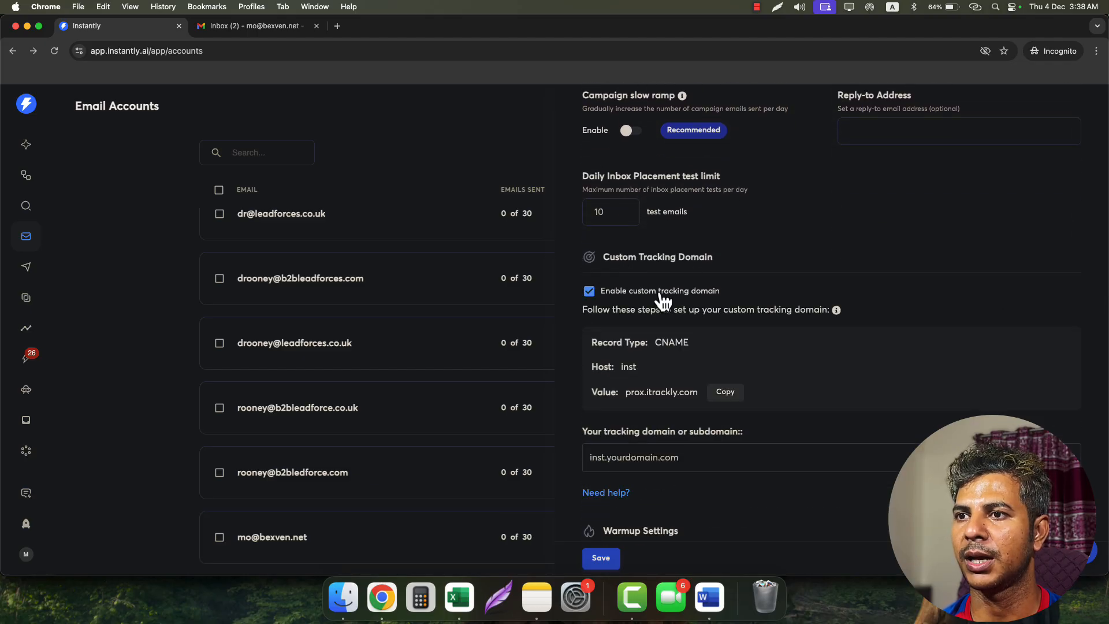
scroll(712, 341, "down", 2)
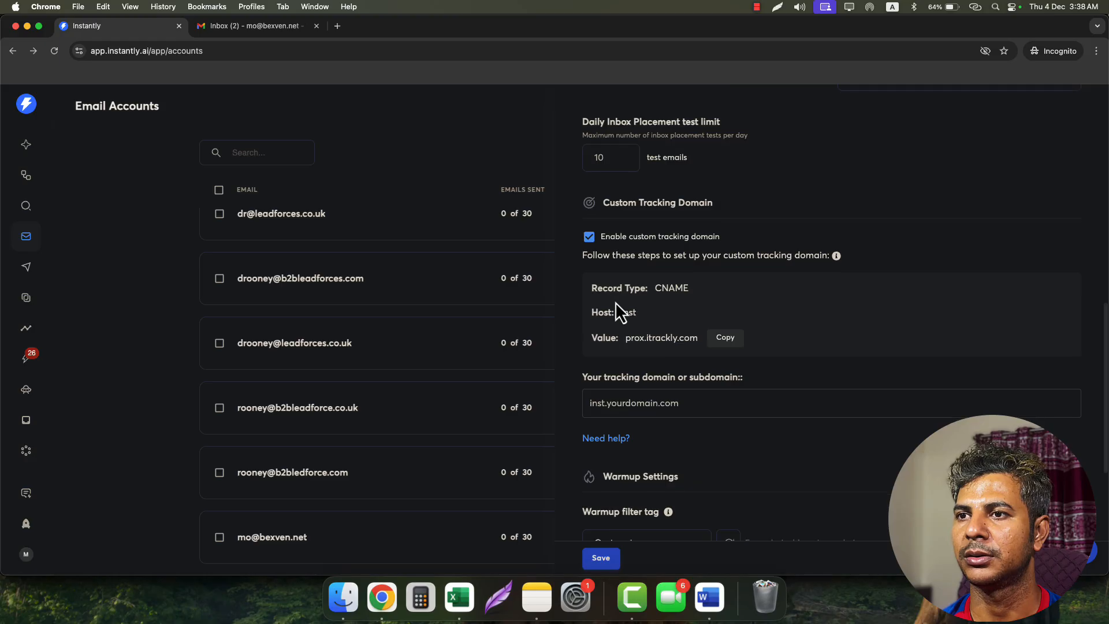
double_click(666, 288)
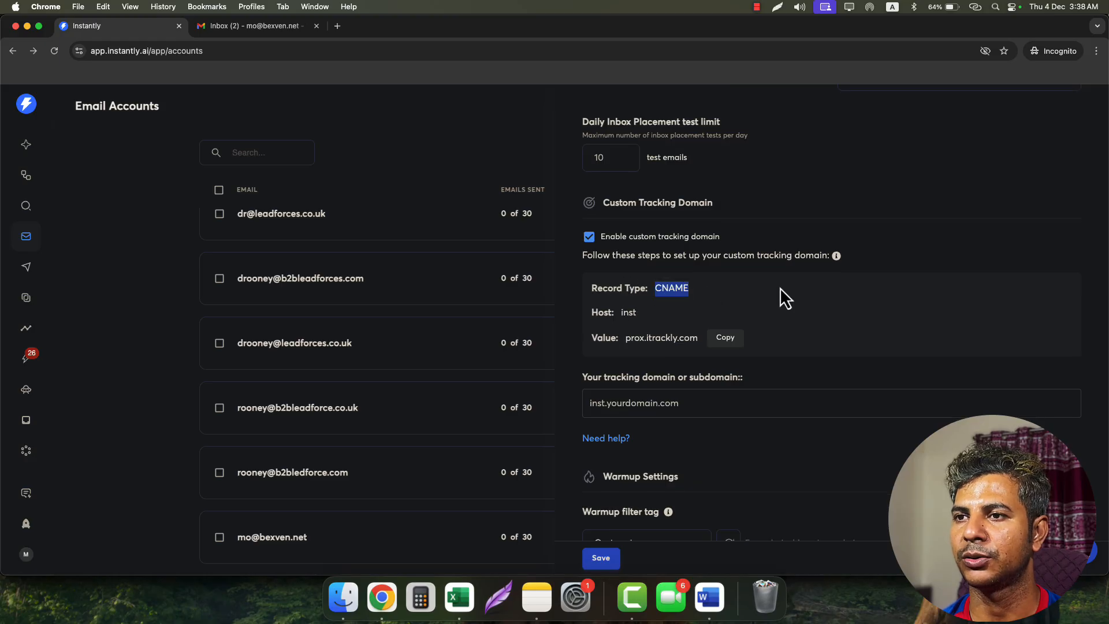
left_click(734, 290)
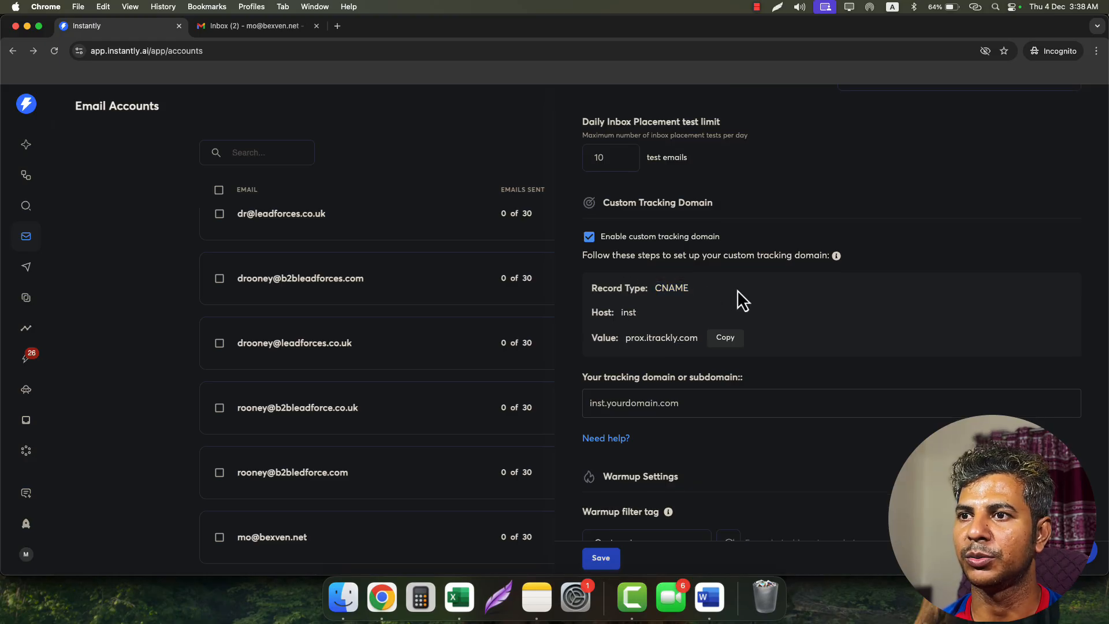
double_click(628, 312)
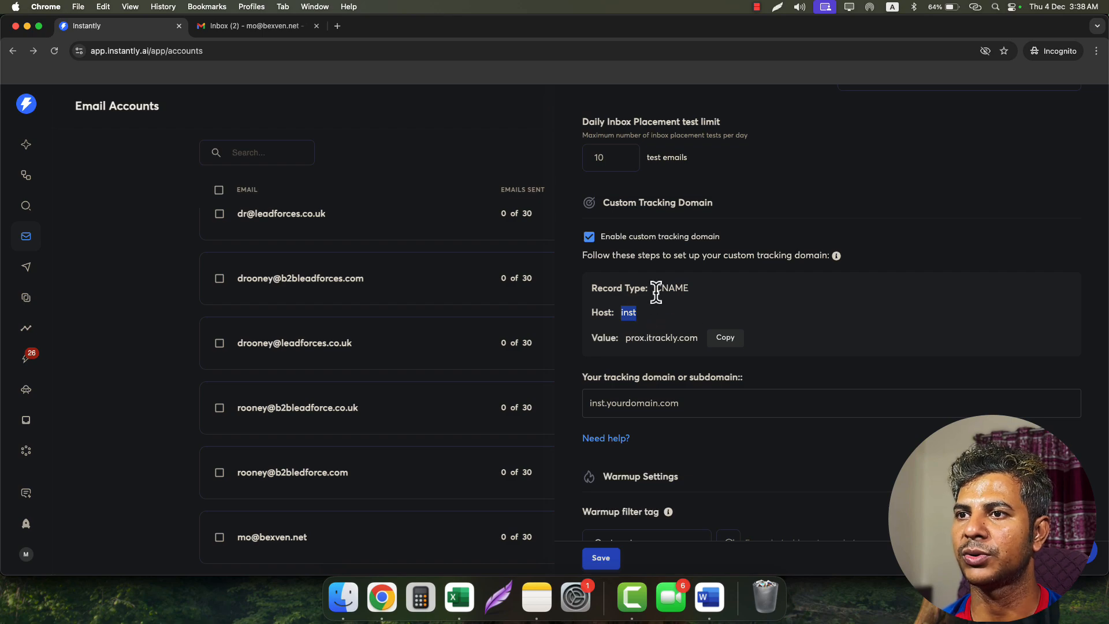
- Add a CNAME record row to bexven.us DNS with host inst
left_click(26, 26)
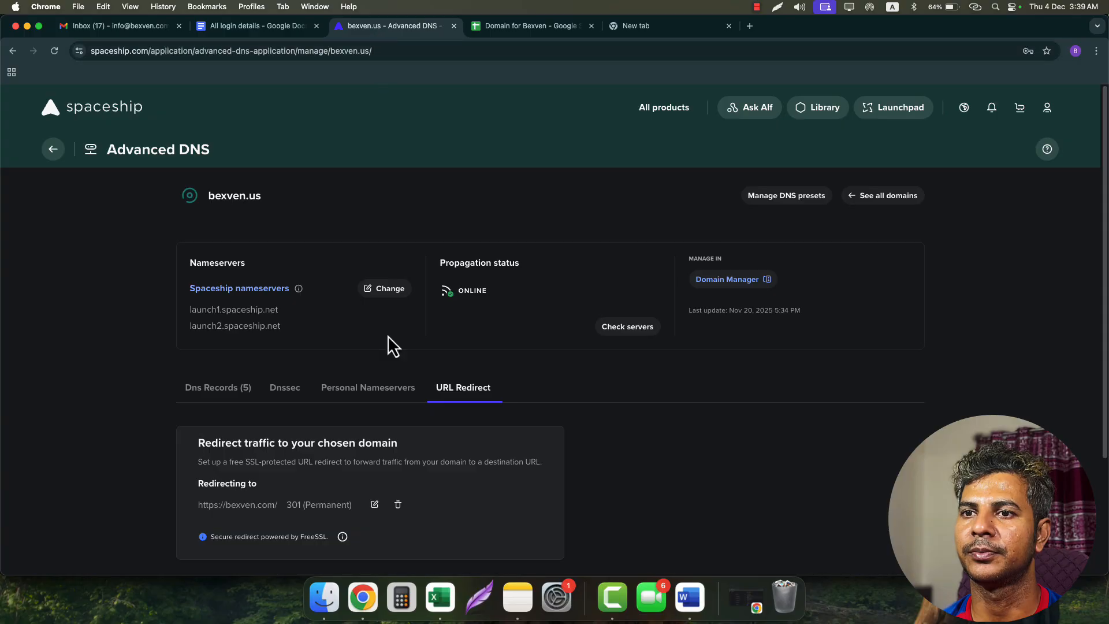
scroll(389, 337, "down", 3)
scroll(390, 335, "up", 2)
left_click(222, 316)
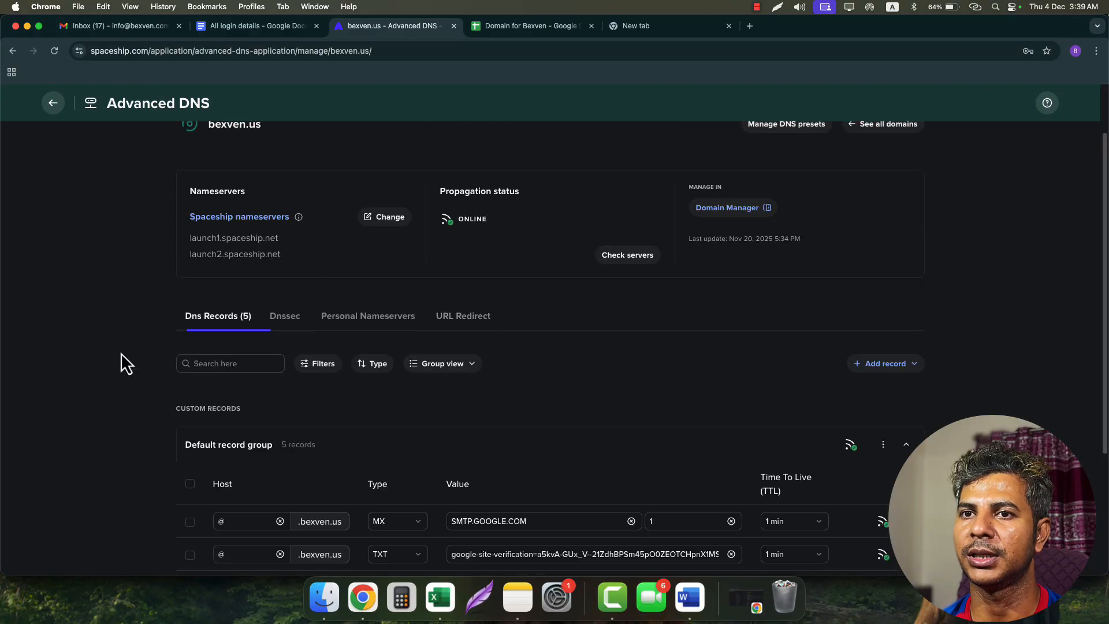
scroll(125, 352, "down", 3)
left_click(221, 506)
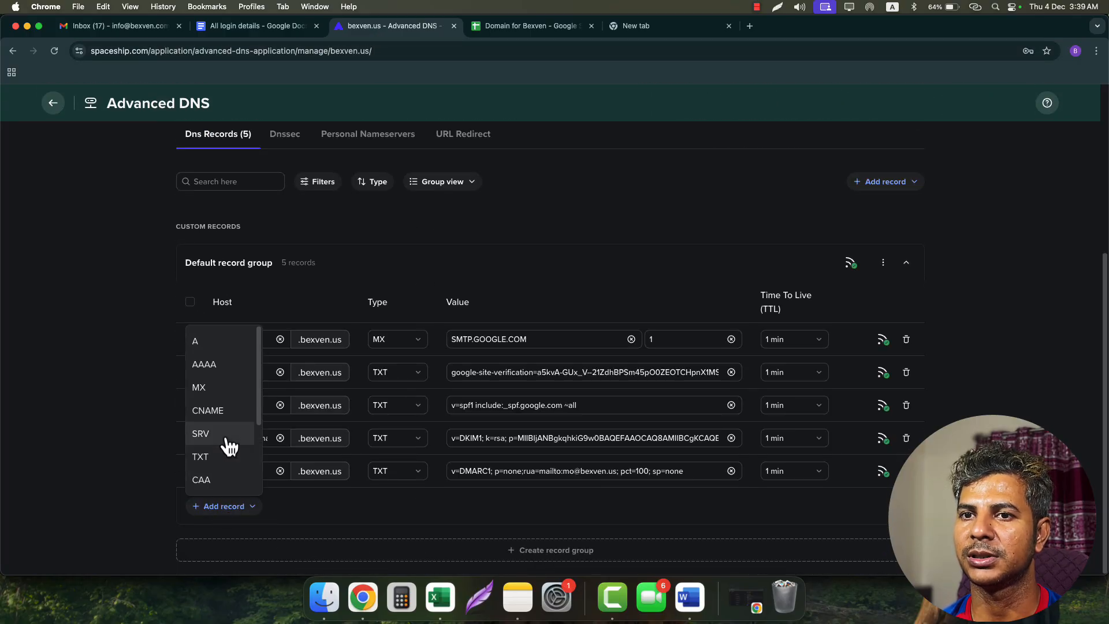
left_click(218, 411)
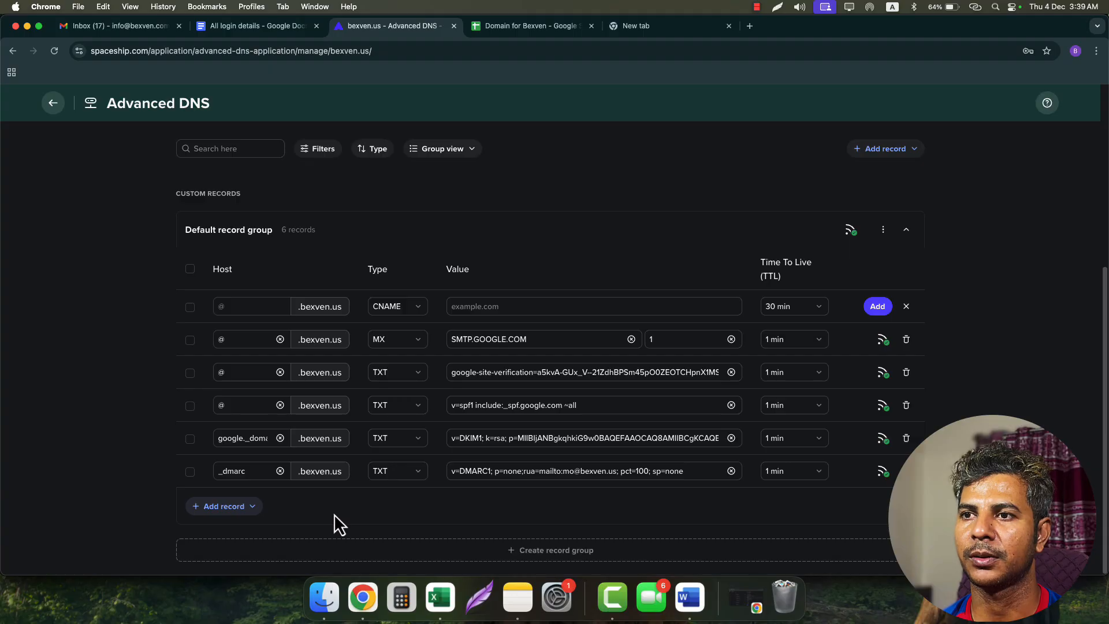
left_click(249, 306)
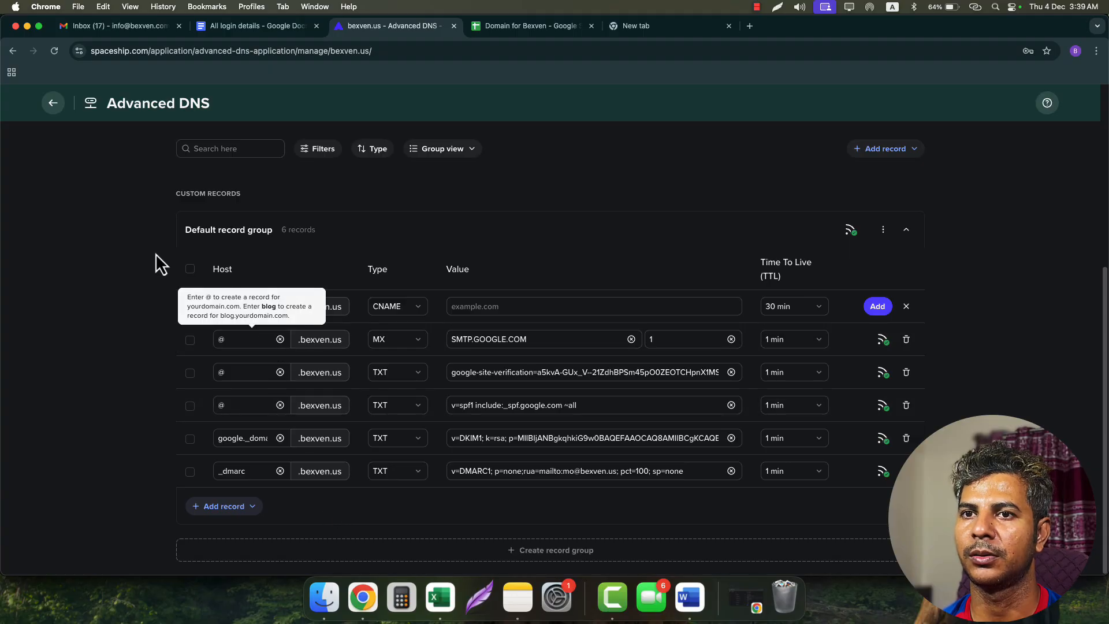
left_click(230, 302)
type("inst")
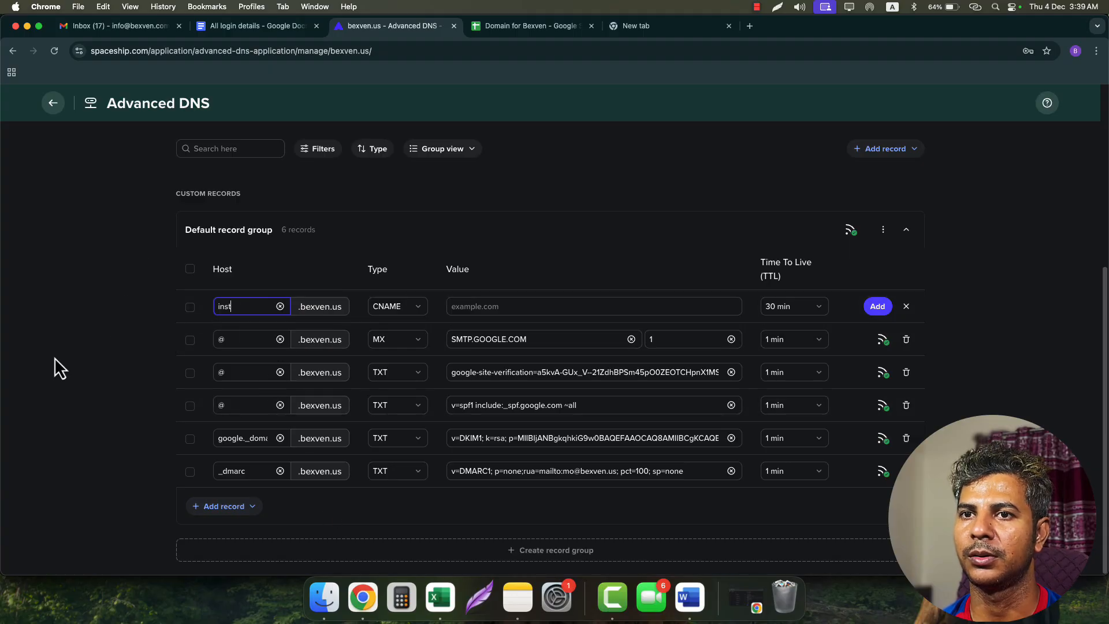
- Set the CNAME value to prox.itrackly.com copied from Instantly, TTL 1 min, and save
left_click(505, 306)
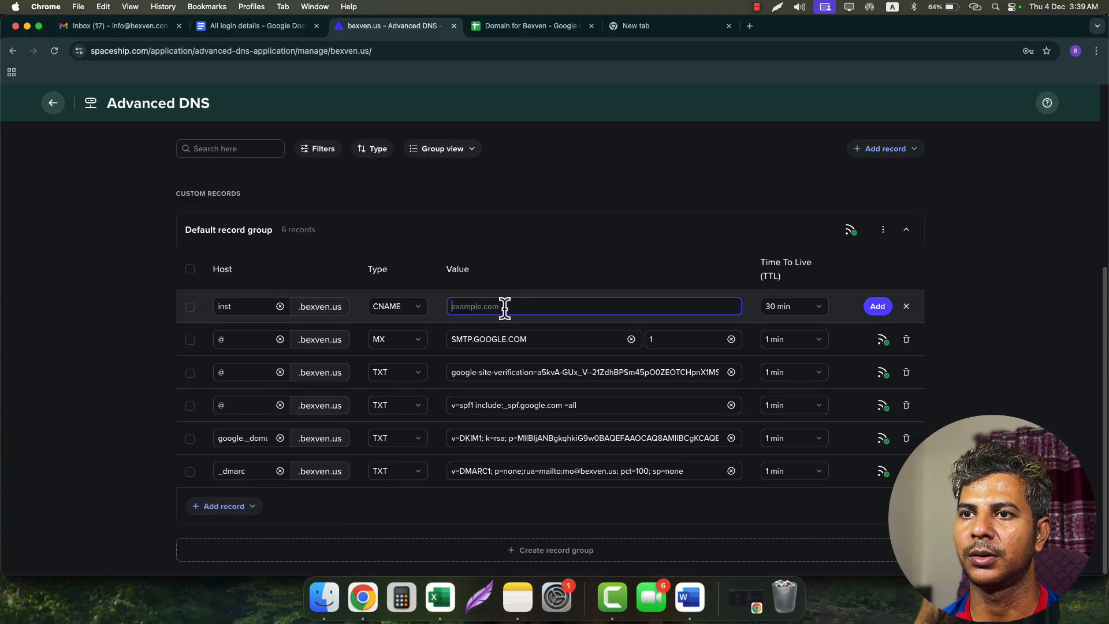
left_click(747, 601)
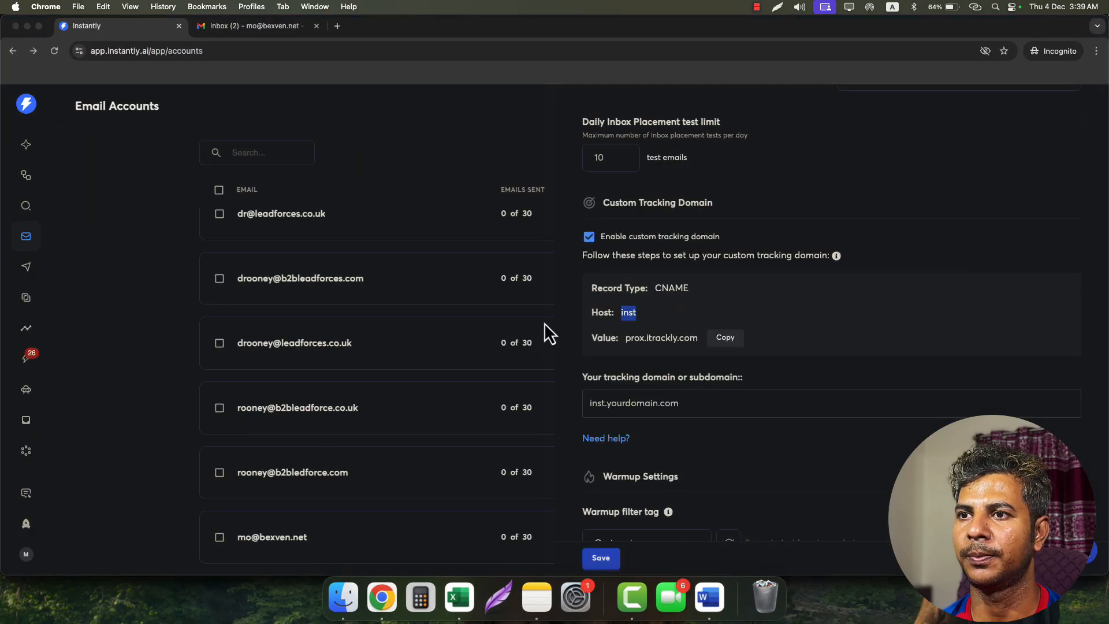
left_click(727, 339)
left_click(27, 26)
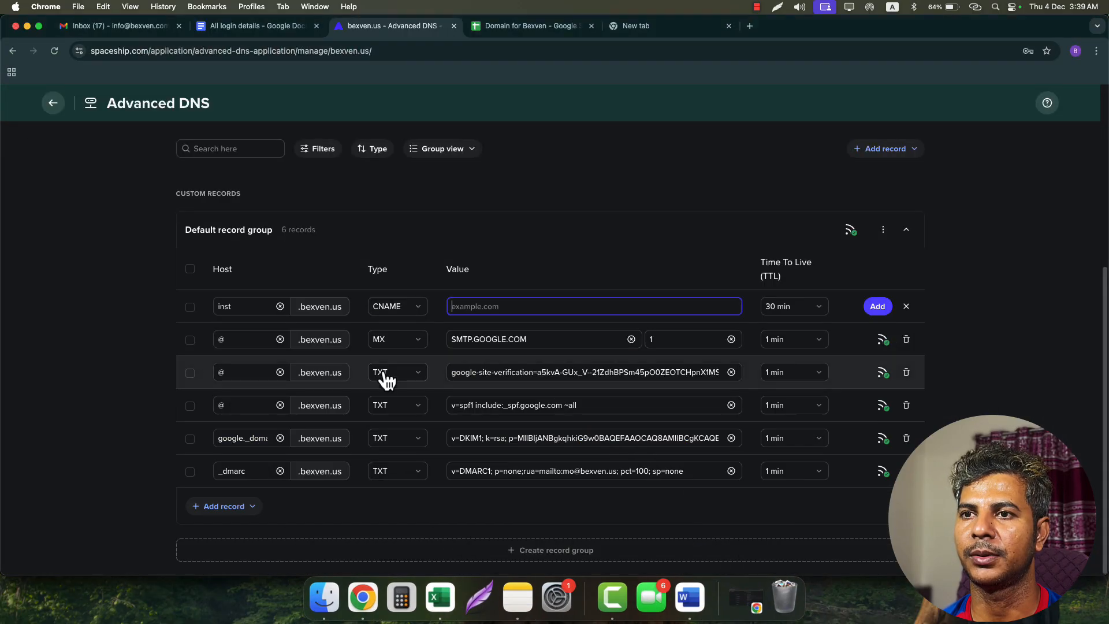
key("super+v")
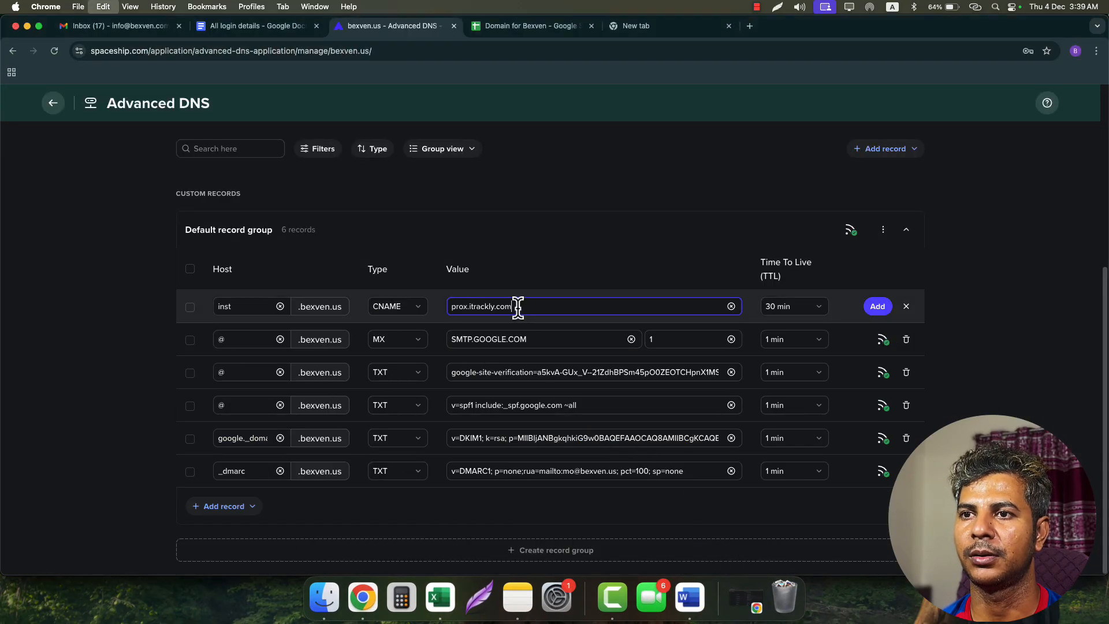
left_click(775, 307)
left_click(791, 428)
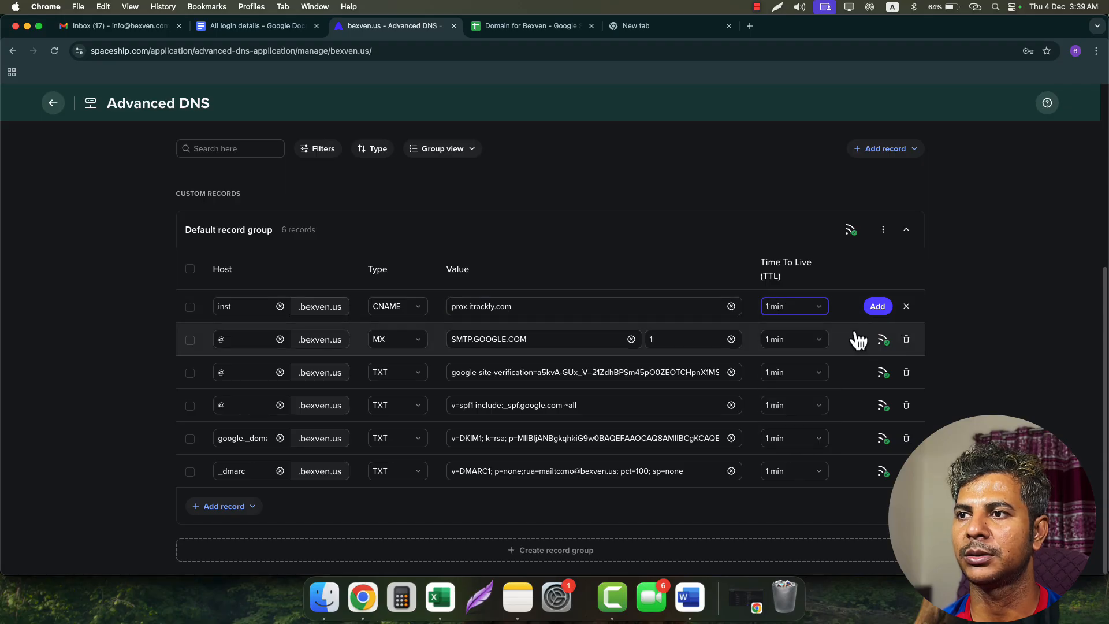
left_click(878, 307)
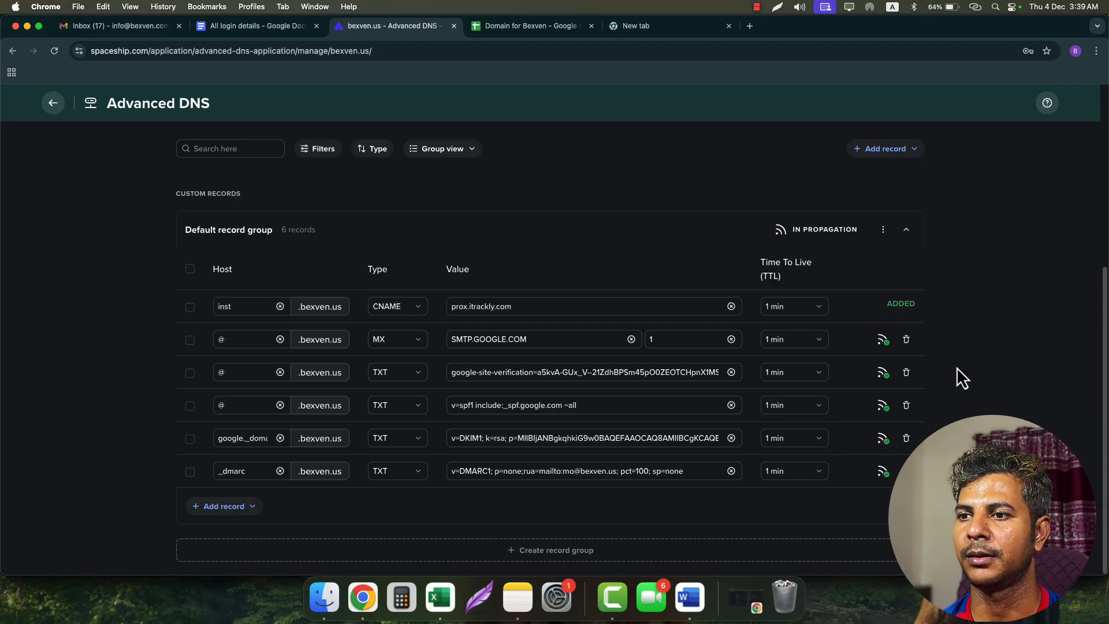
left_click(756, 606)
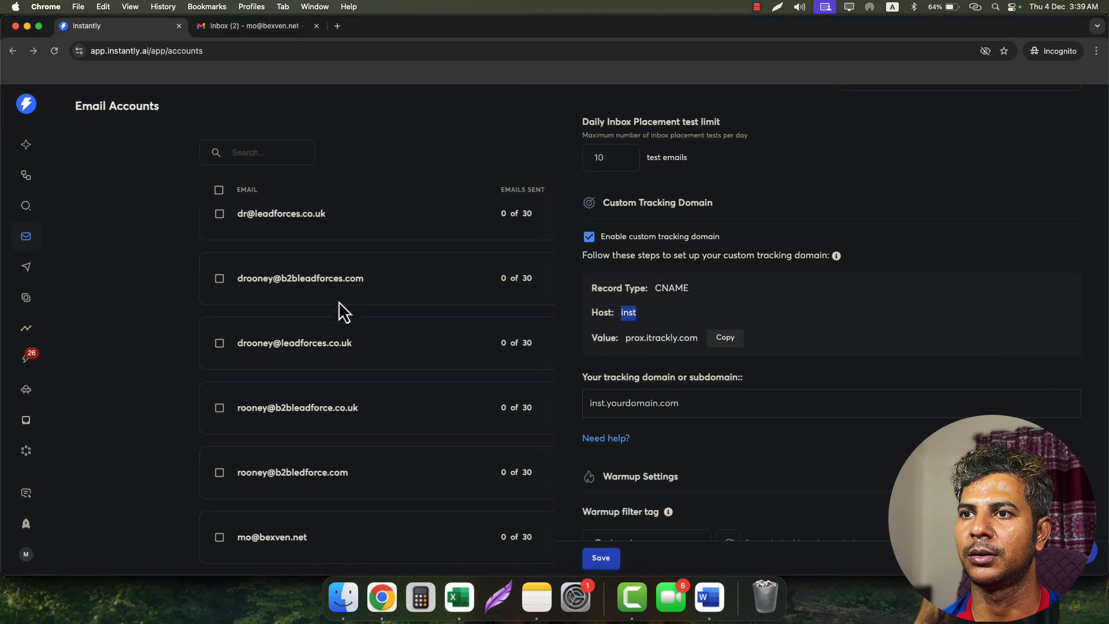
- Save the account's tracking domain settings, check its Warmup view, and close the details panel
scroll(703, 453, "down", 4)
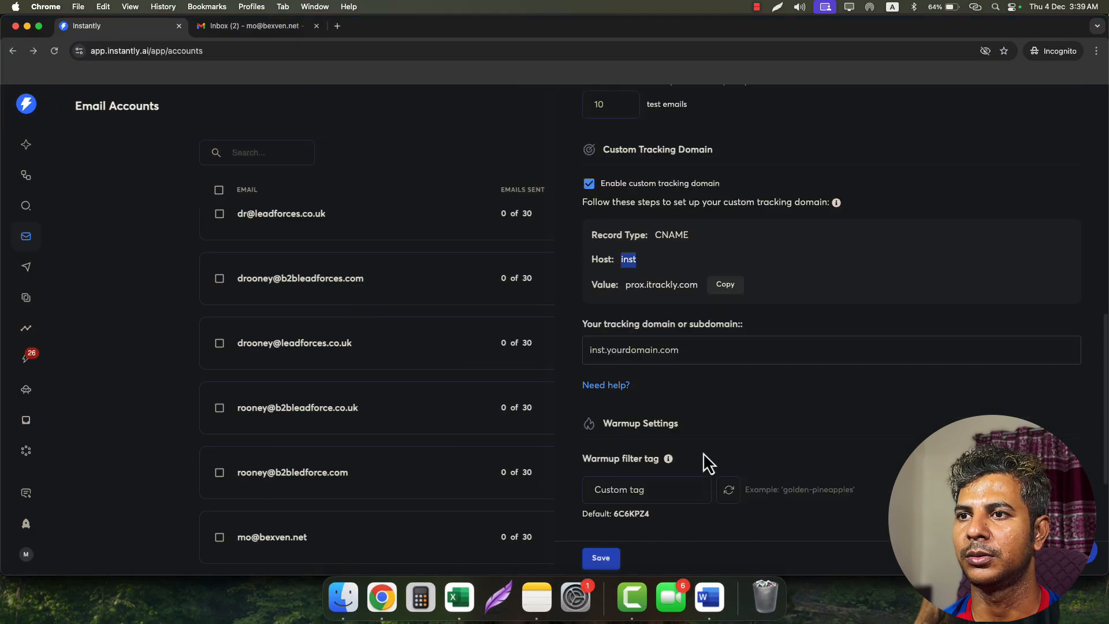
left_click(601, 558)
scroll(760, 417, "up", 10)
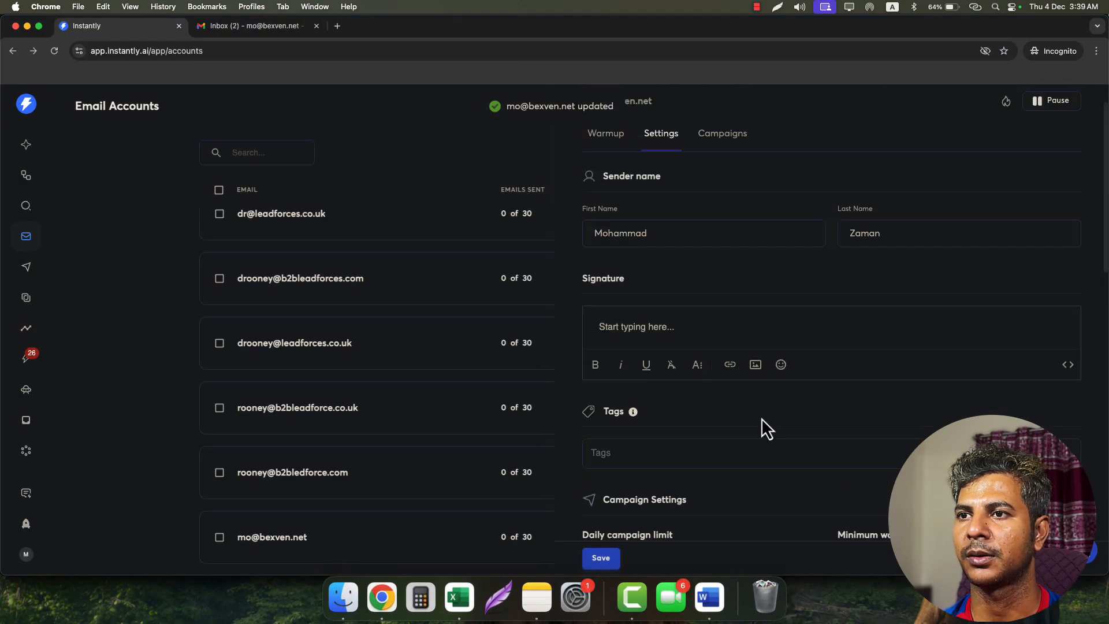
left_click(608, 185)
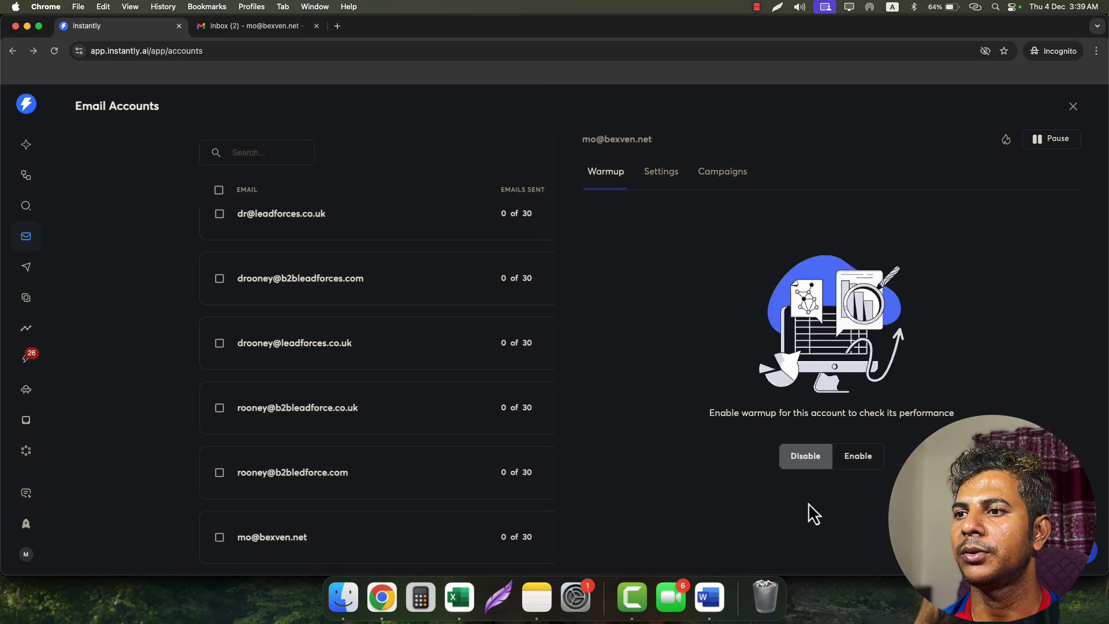
left_click(1073, 106)
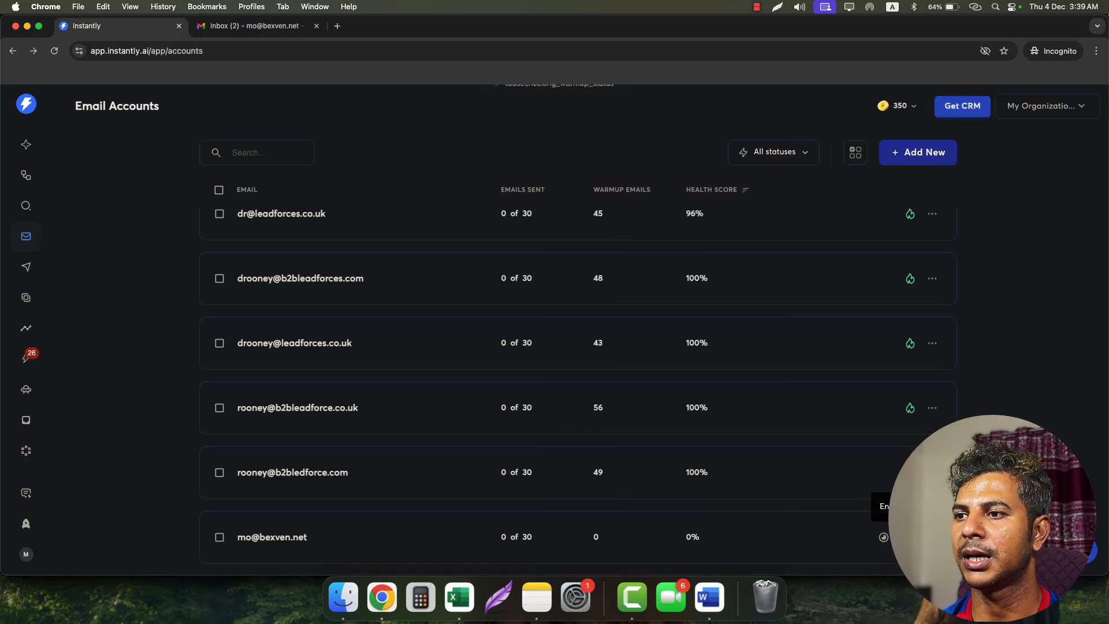